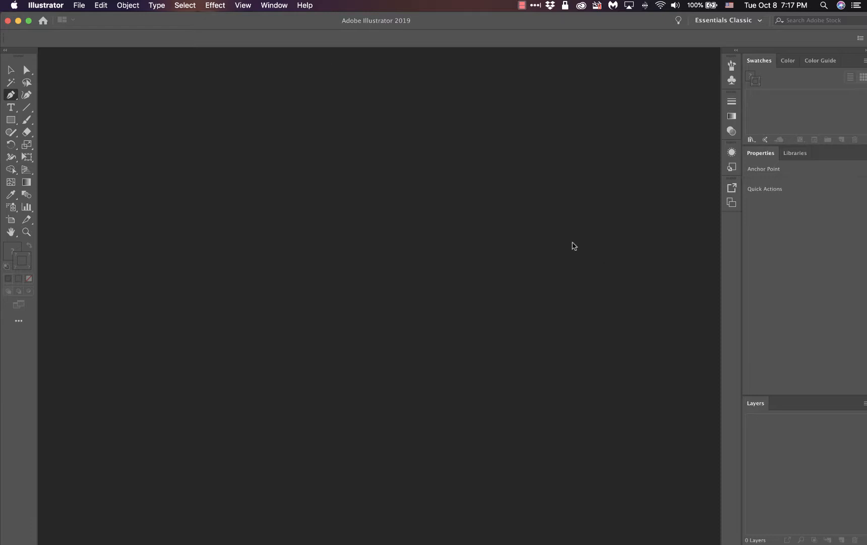
# Switch to Firefox and review the Illustrator course page from the project overview to the Downloads section
pyautogui.hotkey('ctrl', 'Up')
pyautogui.click(309, 243)
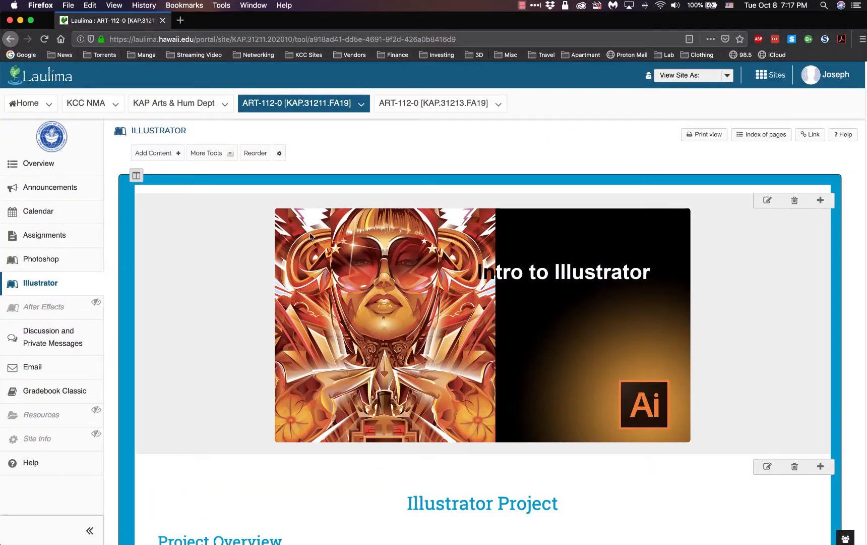
pyautogui.scroll(-3, 443, 228)
pyautogui.scroll(-15, 440, 229)
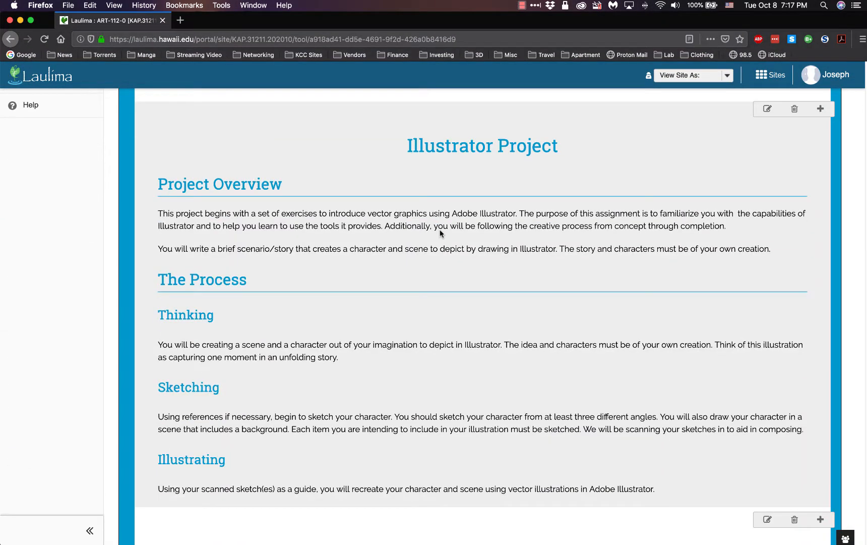
pyautogui.scroll(-5, 440, 230)
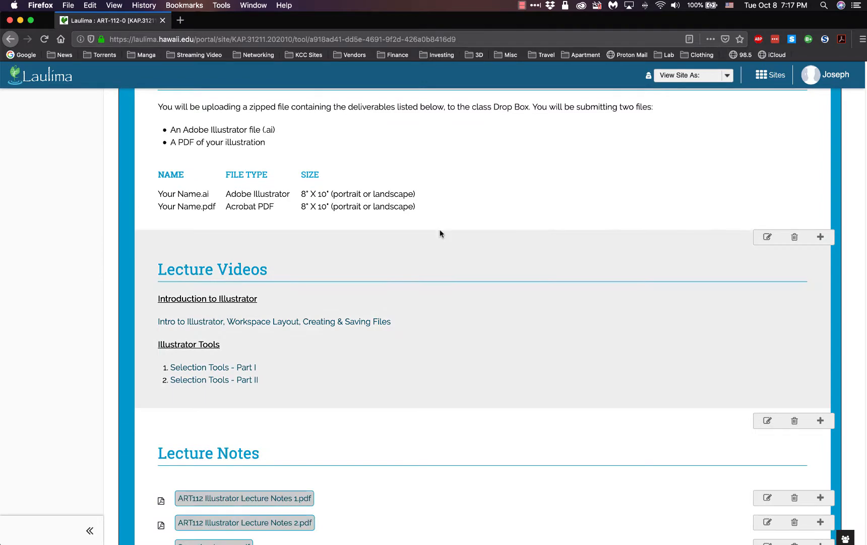
pyautogui.scroll(-4, 440, 230)
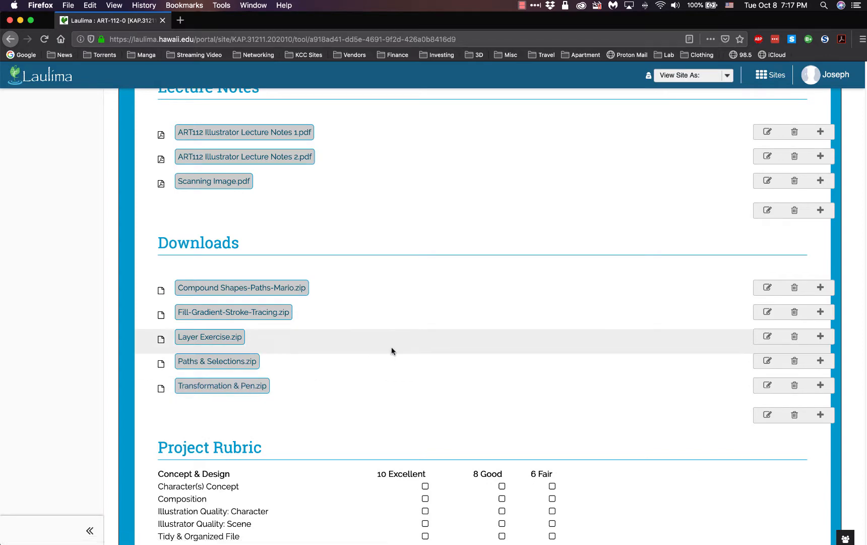
# Open Pen Tool Exercise.ai from the Transformation _ Pen folder in Finder
pyautogui.hotkey('ctrl', 'Up')
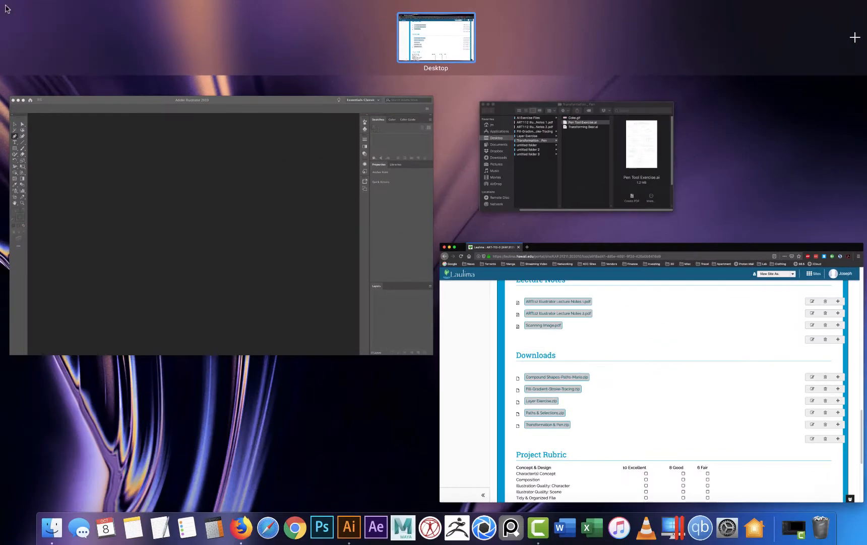
pyautogui.click(535, 179)
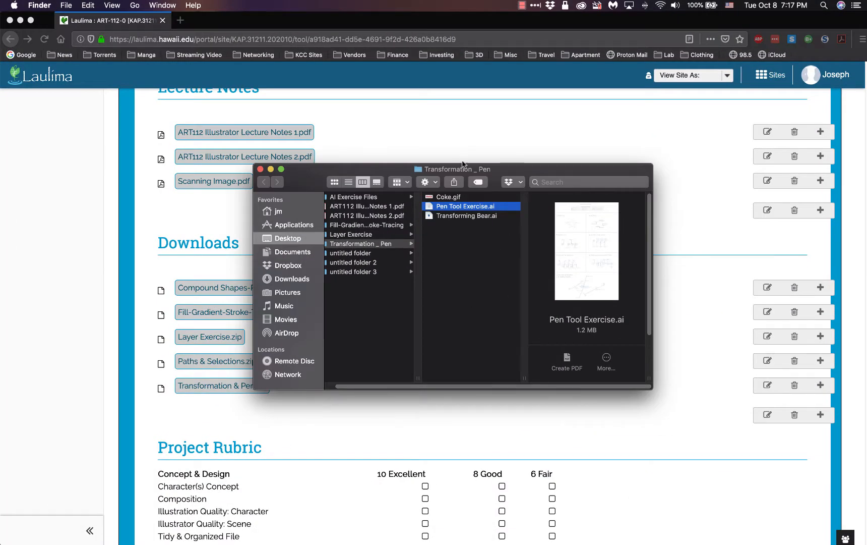
pyautogui.click(449, 198)
pyautogui.click(449, 207)
pyautogui.click(464, 216)
pyautogui.click(464, 207)
pyautogui.doubleClick(504, 207)
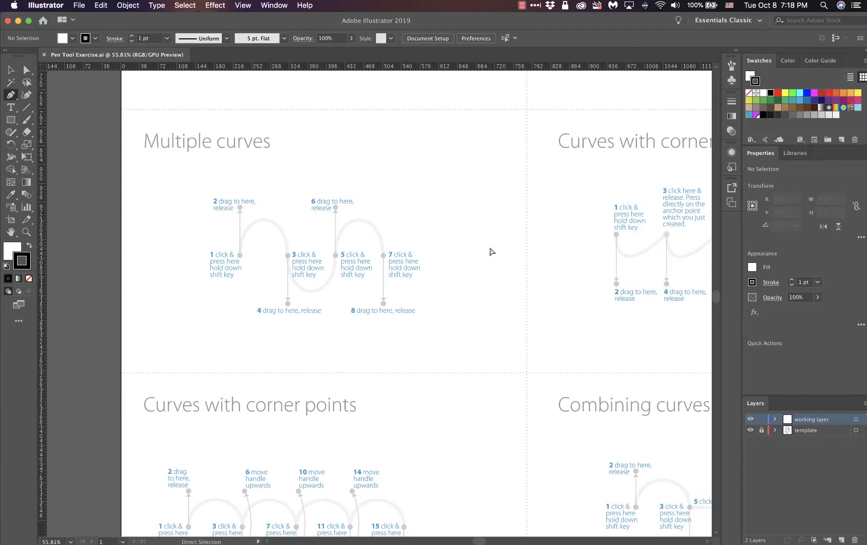
# Look over the whole exercise sheet and examine the anchor point behavior signs at its head
pyautogui.press('super+0')
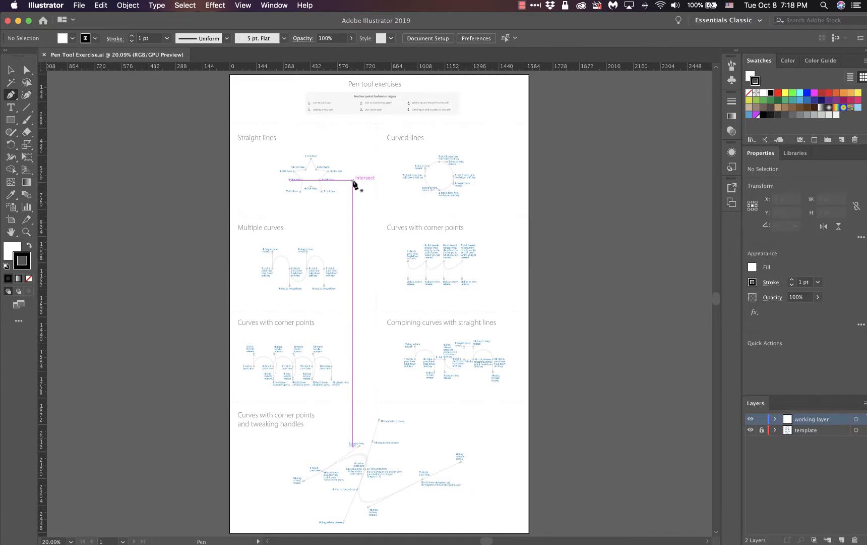
pyautogui.press('super+equal')
pyautogui.press('super+equal')
pyautogui.press('super+equal')
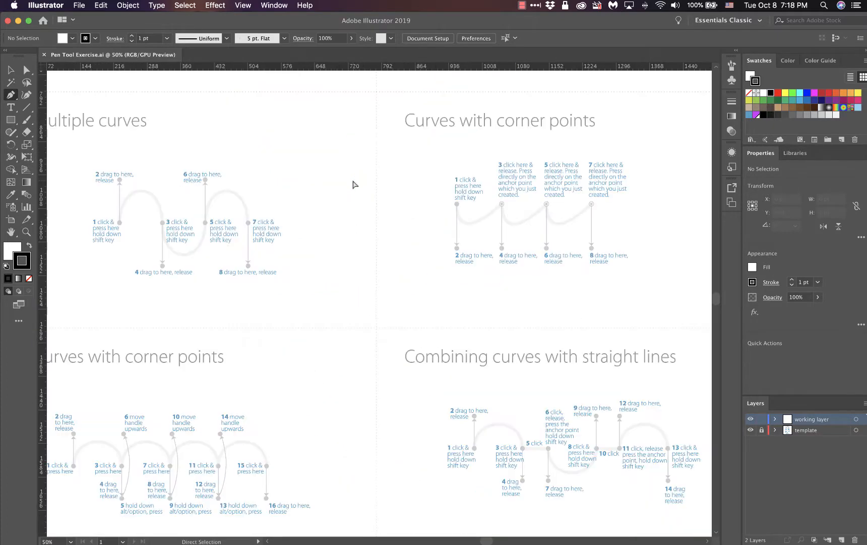
pyautogui.press('super+equal')
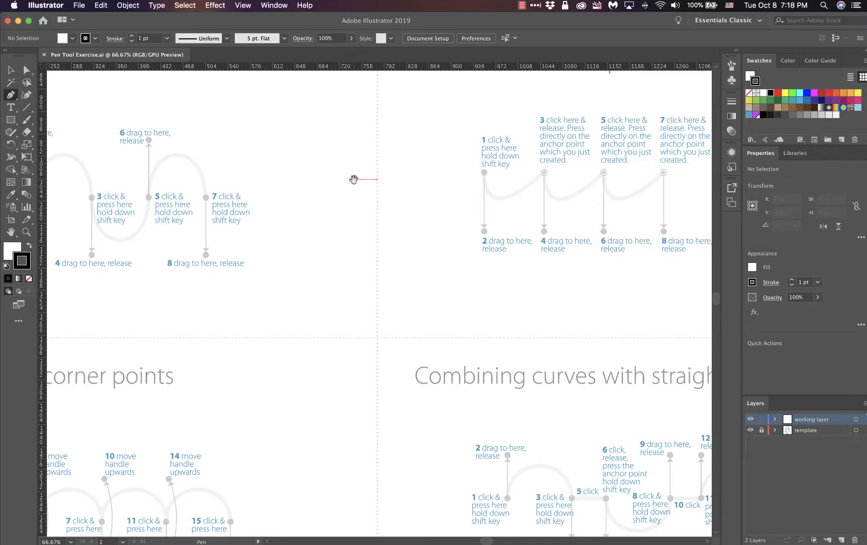
pyautogui.moveTo(339, 129); pyautogui.dragTo(502, 310)
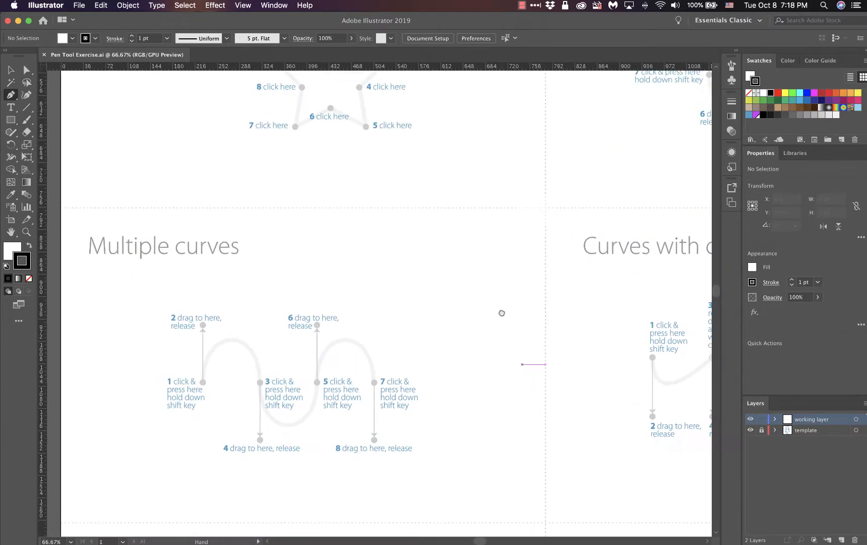
pyautogui.moveTo(428, 188); pyautogui.dragTo(465, 418)
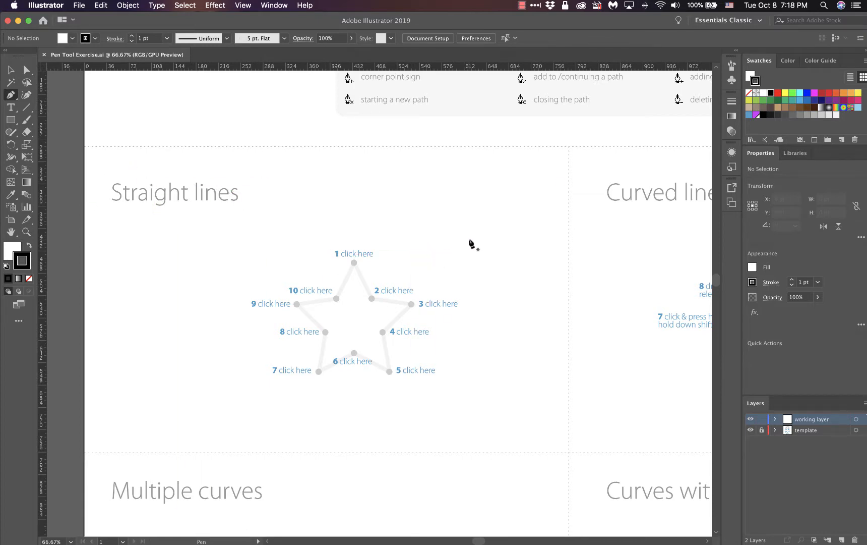
pyautogui.moveTo(492, 219); pyautogui.dragTo(327, 310)
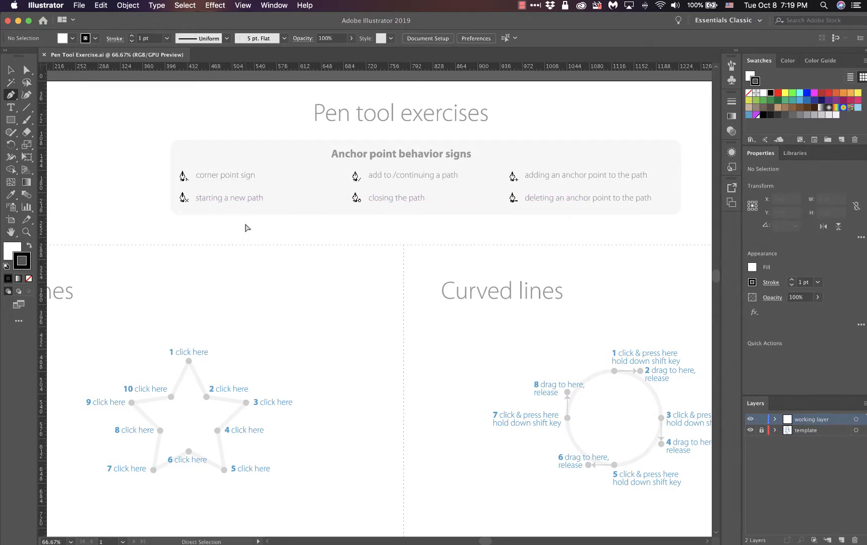
pyautogui.press('super+equal')
pyautogui.press('super+equal')
pyautogui.press('space')
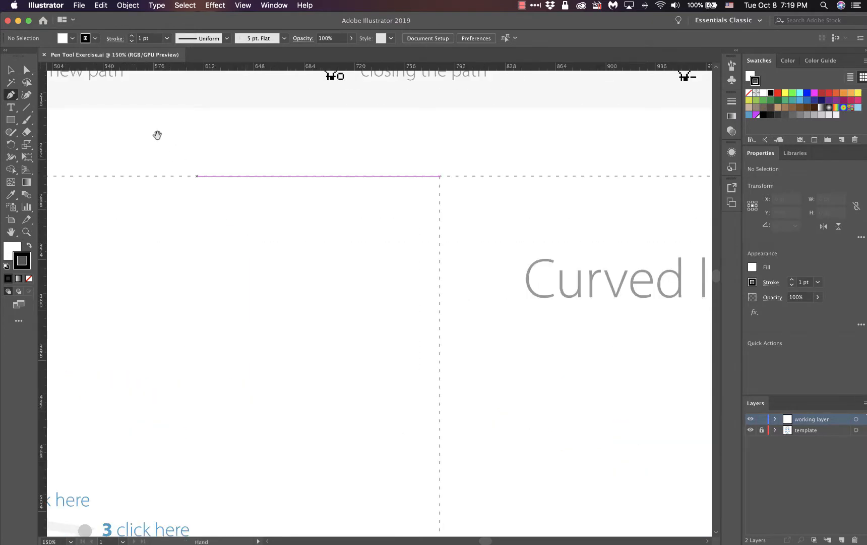
pyautogui.moveTo(164, 144); pyautogui.dragTo(419, 311)
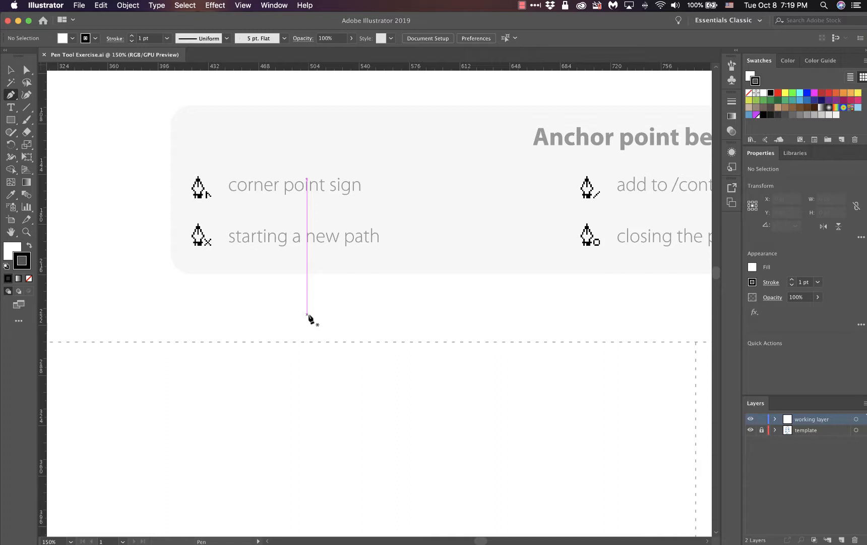
# Draw a horizontal straight line about 104 pt long with the Pen tool, beside the Straight lines heading above the star
pyautogui.press('super')
pyautogui.press('super+minus')
pyautogui.press('super+minus')
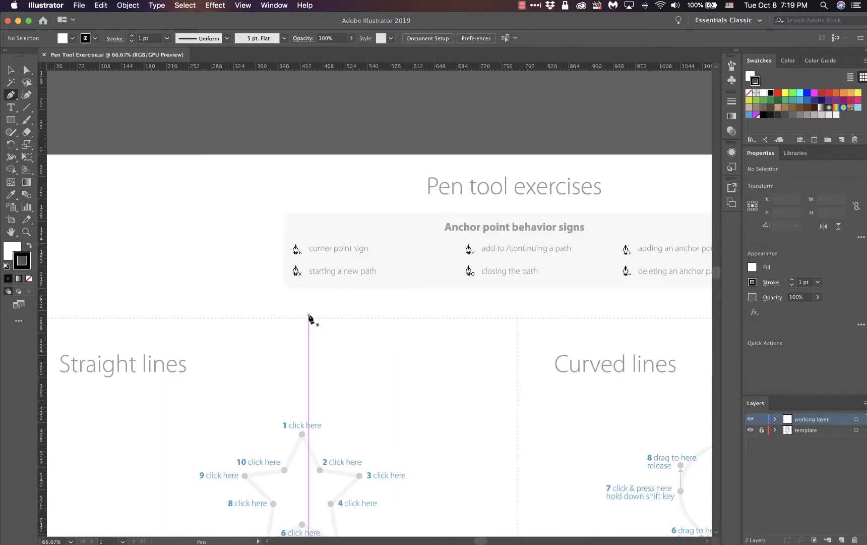
pyautogui.press('space')
pyautogui.moveTo(318, 342); pyautogui.dragTo(403, 169)
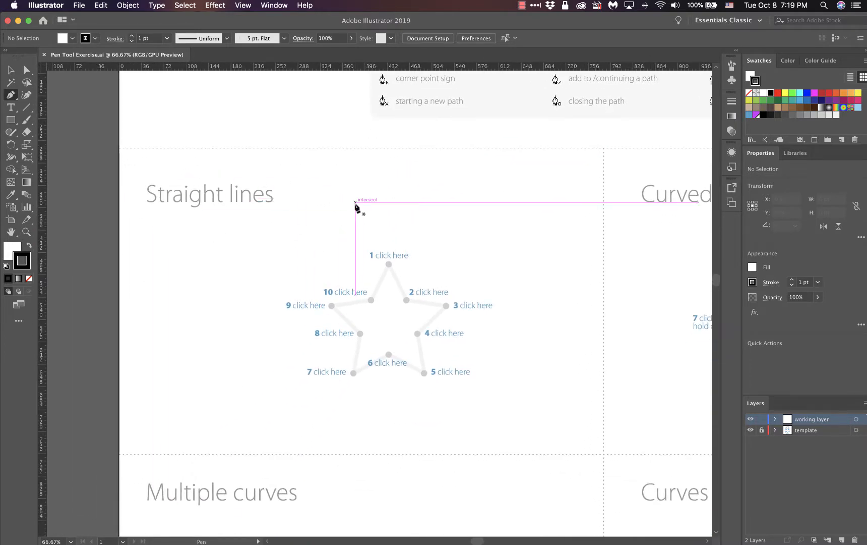
pyautogui.press('super+plus')
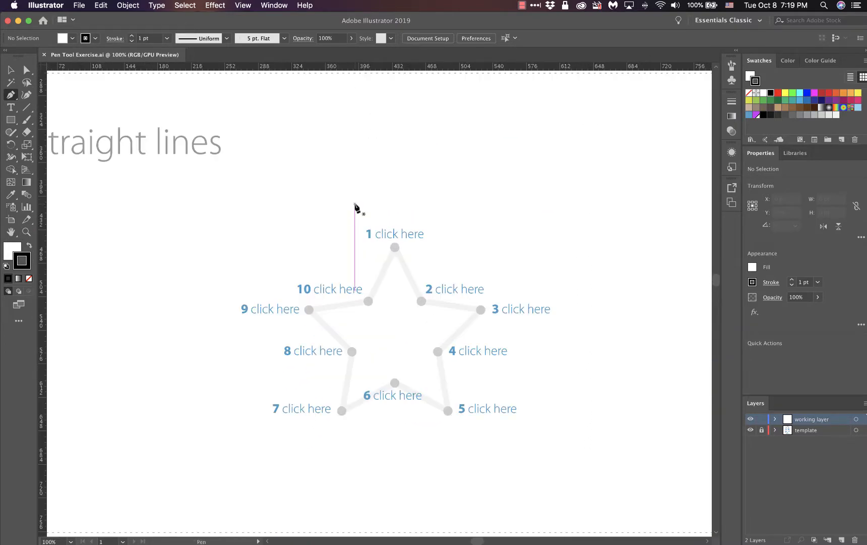
pyautogui.moveTo(358, 198); pyautogui.dragTo(423, 194)
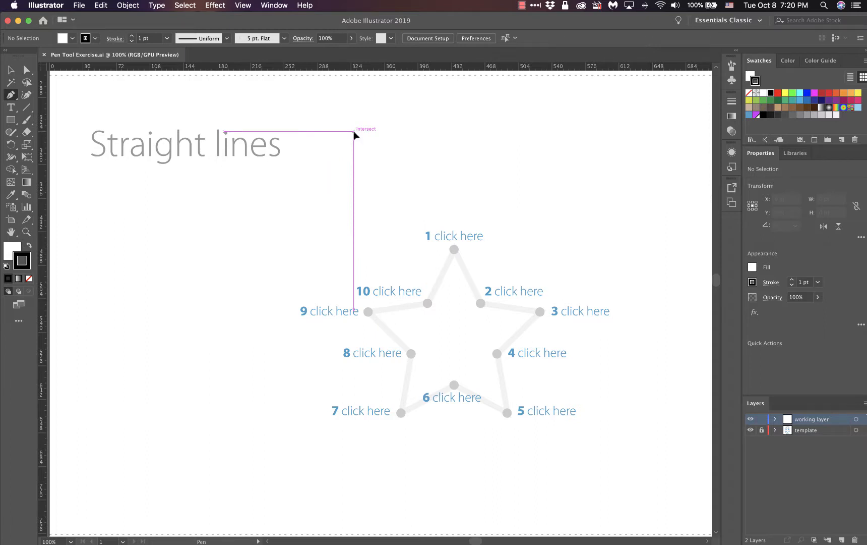
pyautogui.click(354, 132)
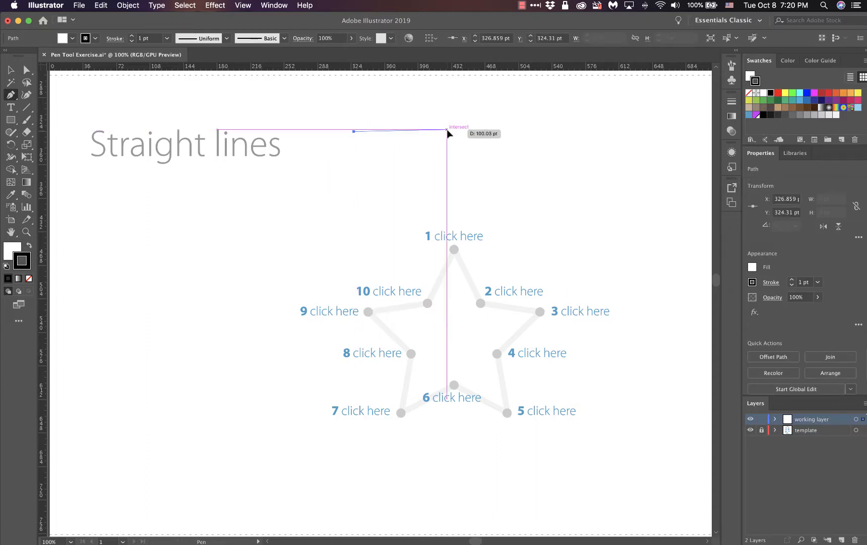
pyautogui.click(447, 130)
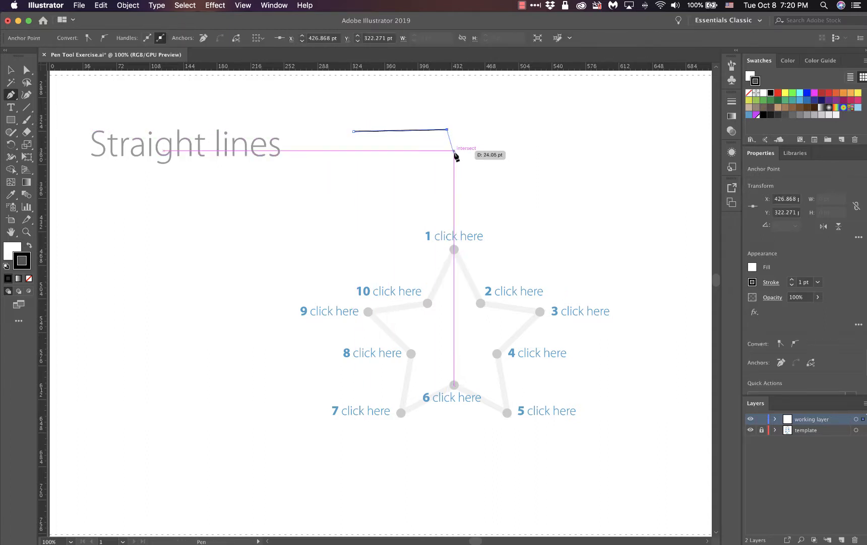
pyautogui.hotkey('ctrl', 'z')
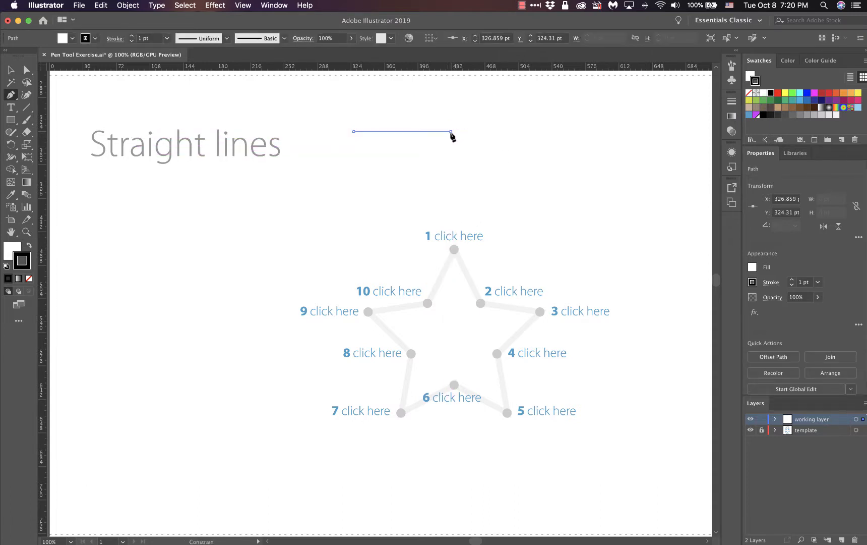
pyautogui.click(451, 132)
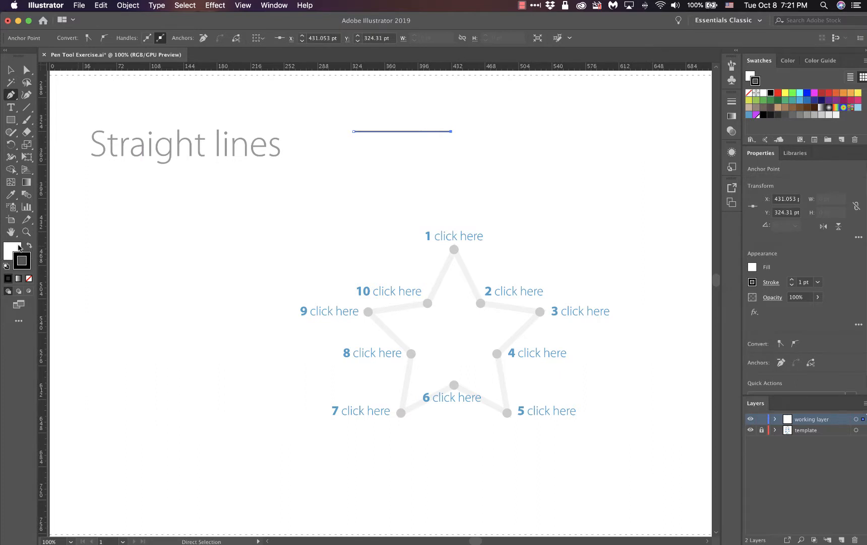
# Set the fill to None and make the black stroke the active color
pyautogui.click(19, 247)
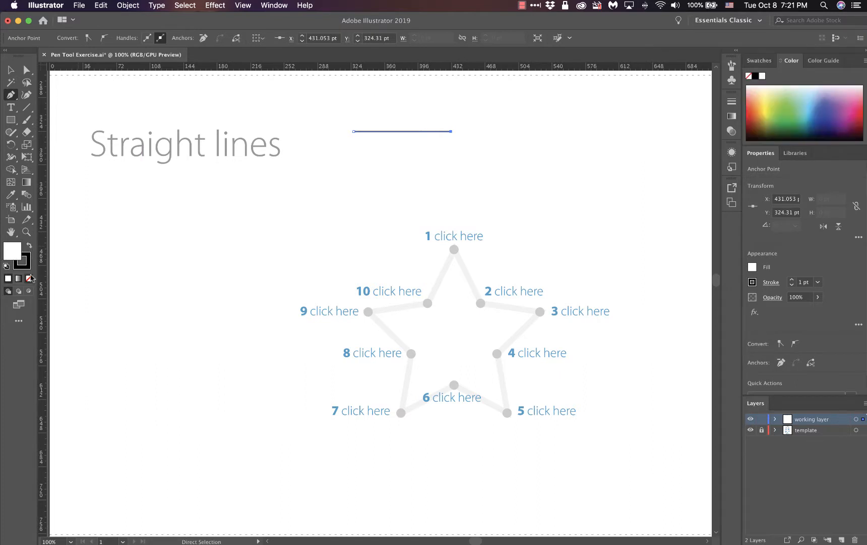
pyautogui.click(29, 278)
pyautogui.click(24, 255)
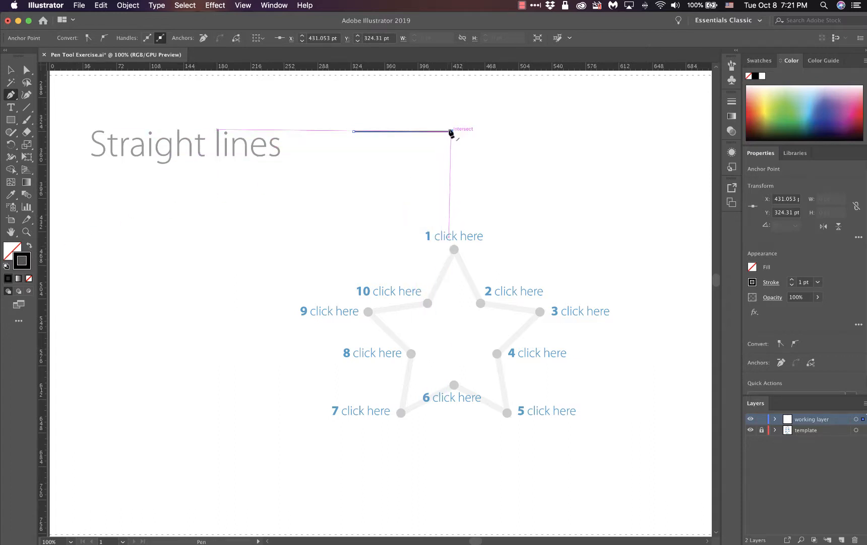
# Try to extend the line into a closed triangle with the Pen tool, and undo the added segments
pyautogui.click(452, 132)
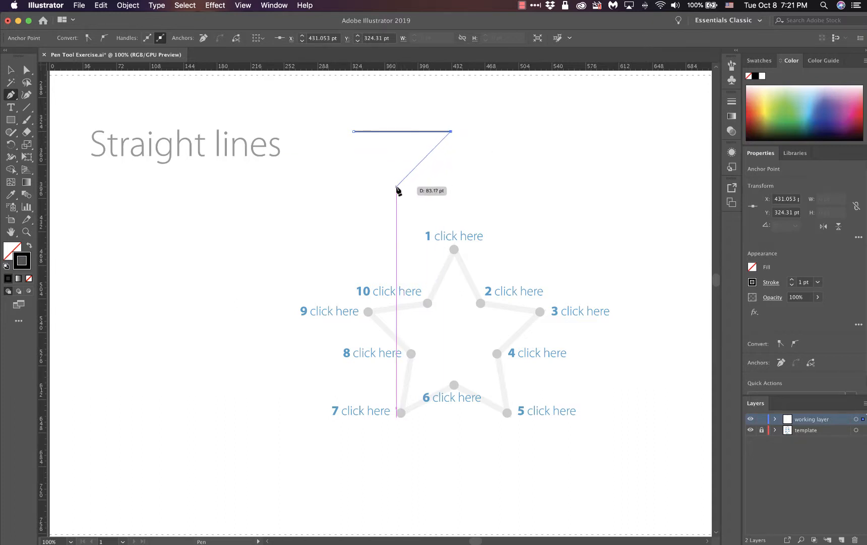
pyautogui.click(397, 187)
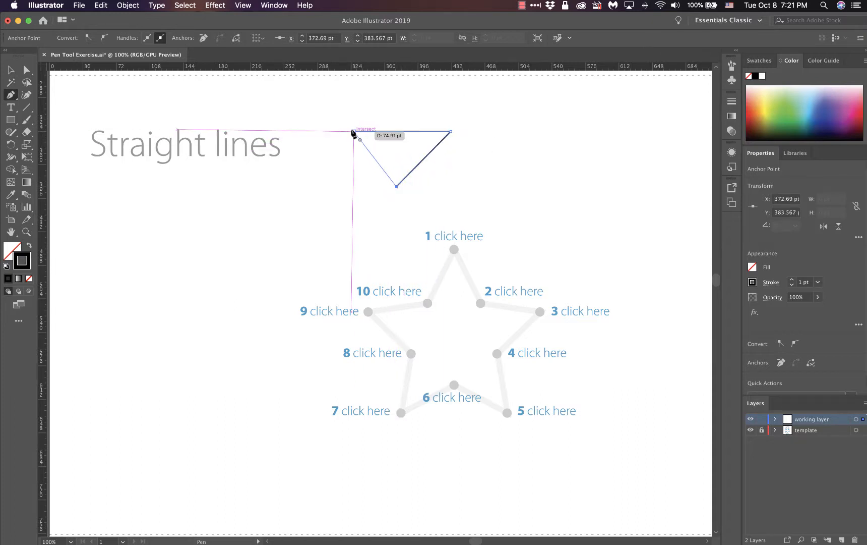
pyautogui.click(353, 132)
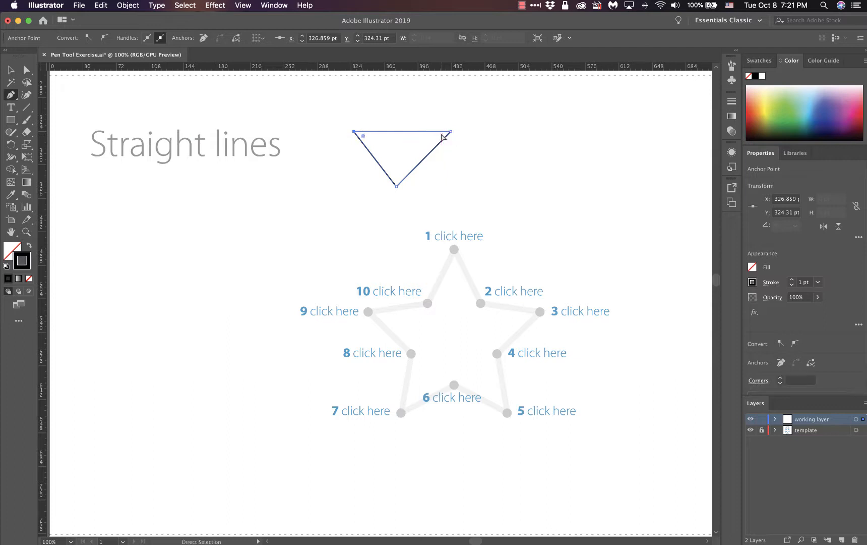
pyautogui.press('super+z')
pyautogui.press('super+z')
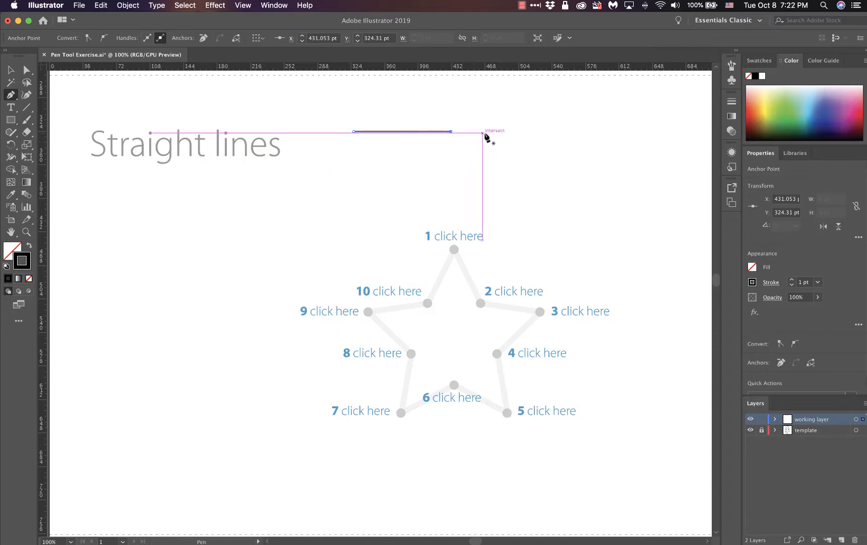
# Try a closed Pen path about 124 by 39 pt with one curved and one straight side beside the line, and undo it
pyautogui.click(496, 139)
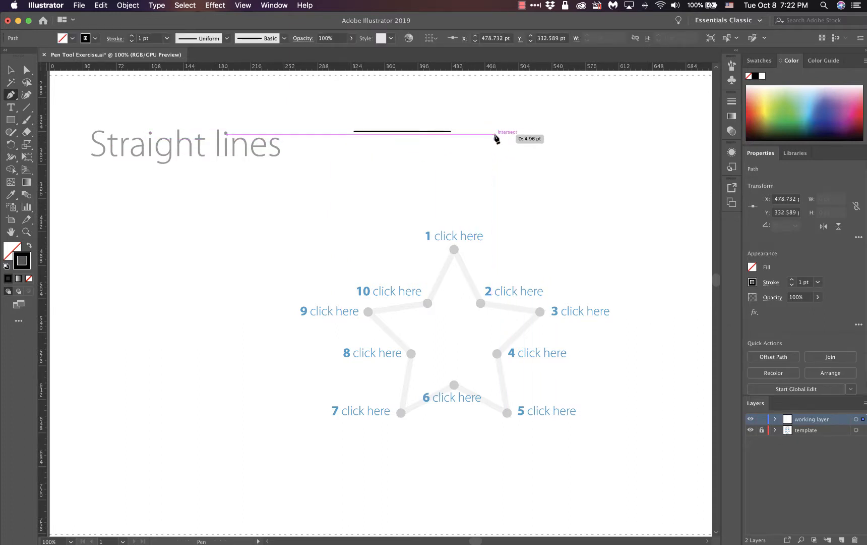
pyautogui.press('super+z')
pyautogui.moveTo(483, 147); pyautogui.dragTo(484, 171)
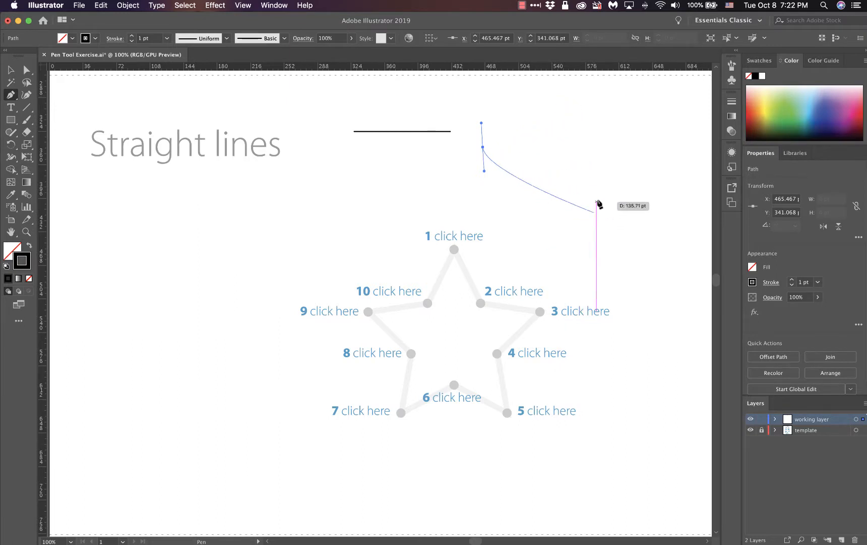
pyautogui.moveTo(599, 155); pyautogui.dragTo(585, 295)
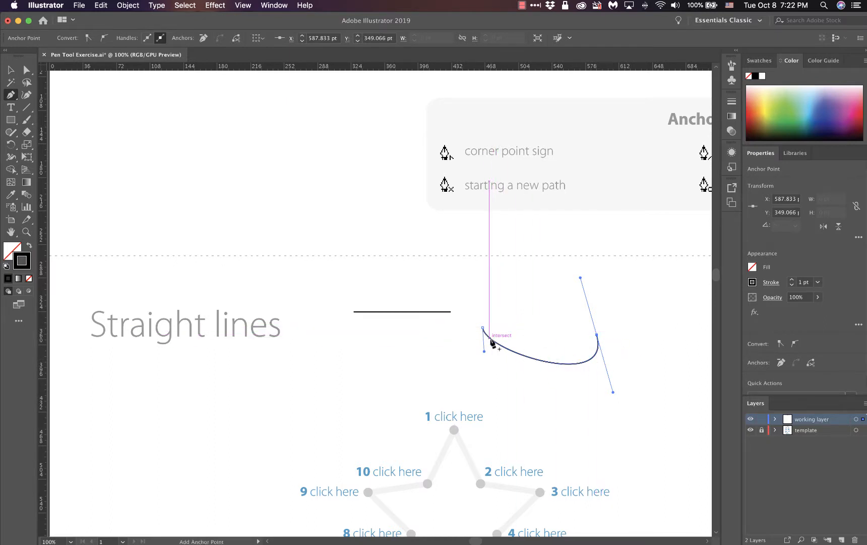
pyautogui.click(597, 334)
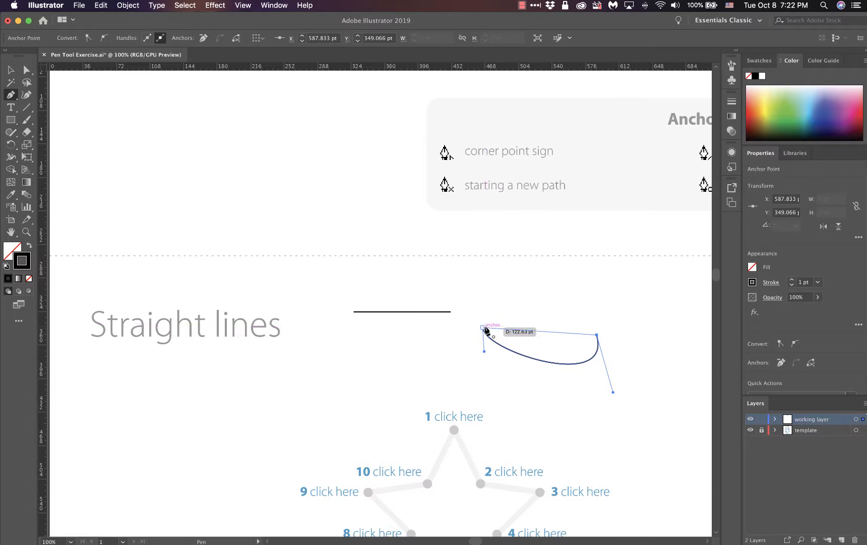
pyautogui.click(484, 328)
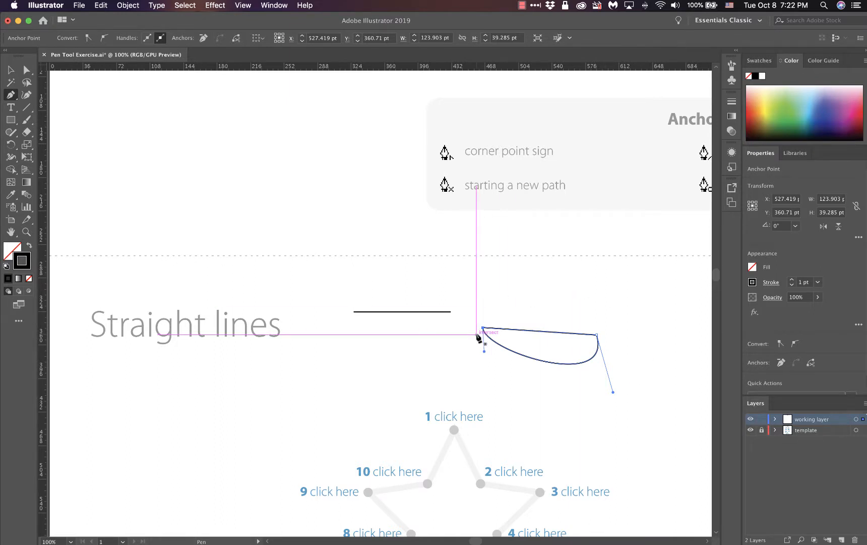
pyautogui.press('super+z')
pyautogui.press('super+z')
pyautogui.press('super+z')
pyautogui.press('super+z')
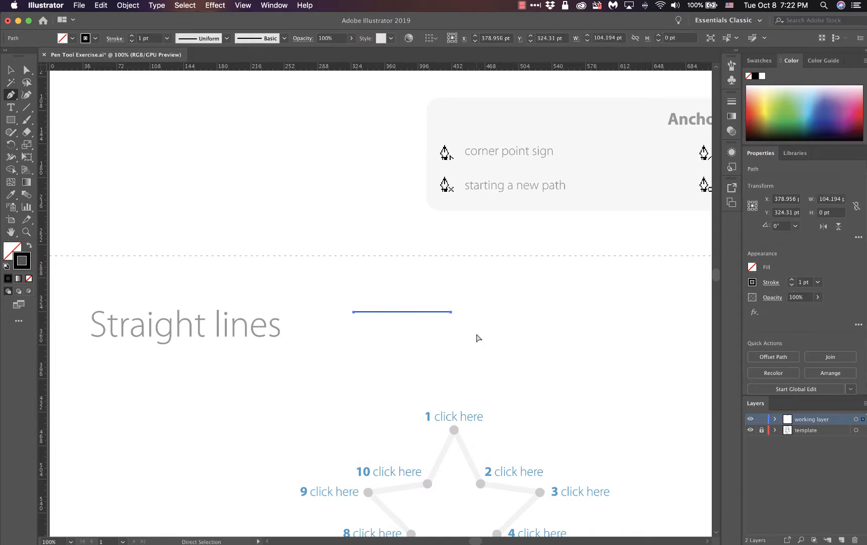
# Undo the horizontal line beside the Straight lines heading and the fill change made before it
pyautogui.press('super+z')
pyautogui.press('super+z')
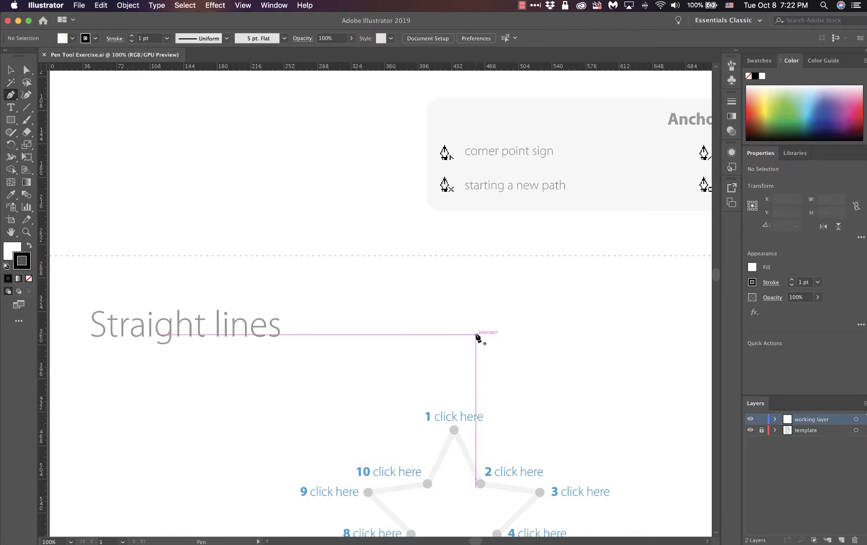
pyautogui.moveTo(494, 325); pyautogui.dragTo(488, 161)
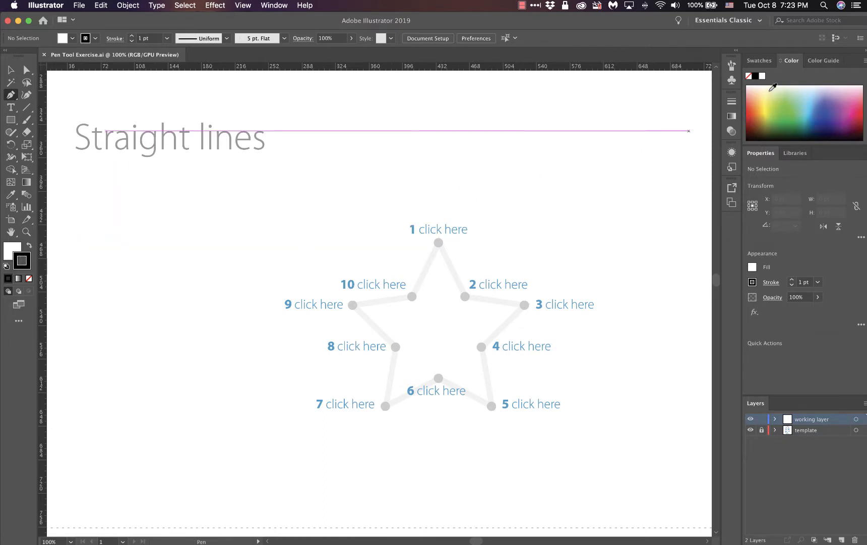
# Make the fill the active color and set it to the bright green swatch
pyautogui.click(761, 60)
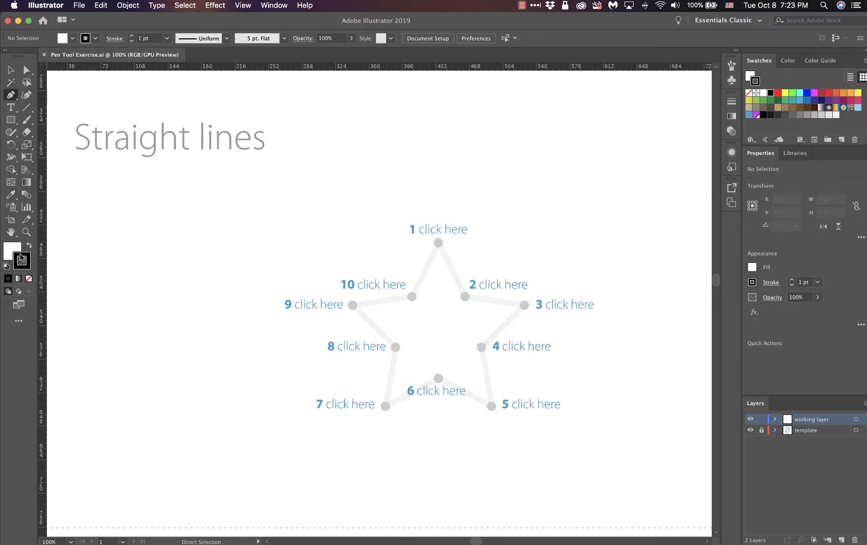
pyautogui.click(8, 248)
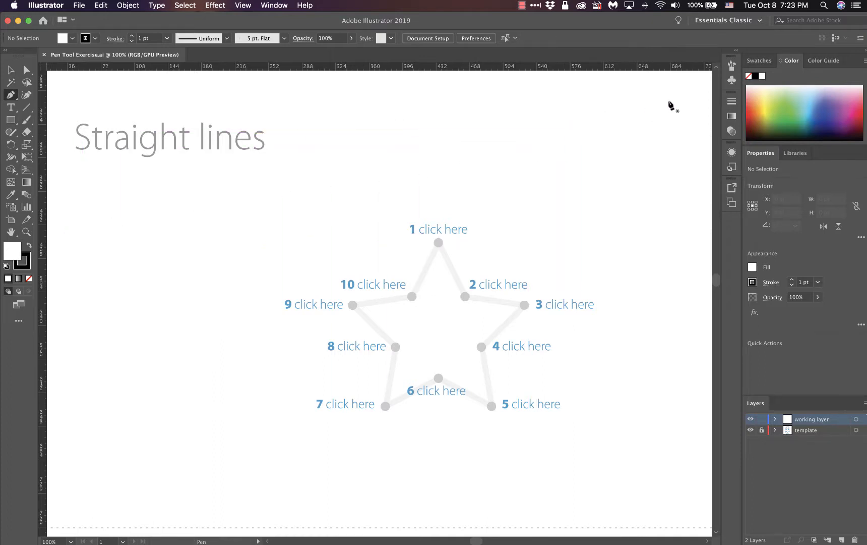
pyautogui.click(760, 61)
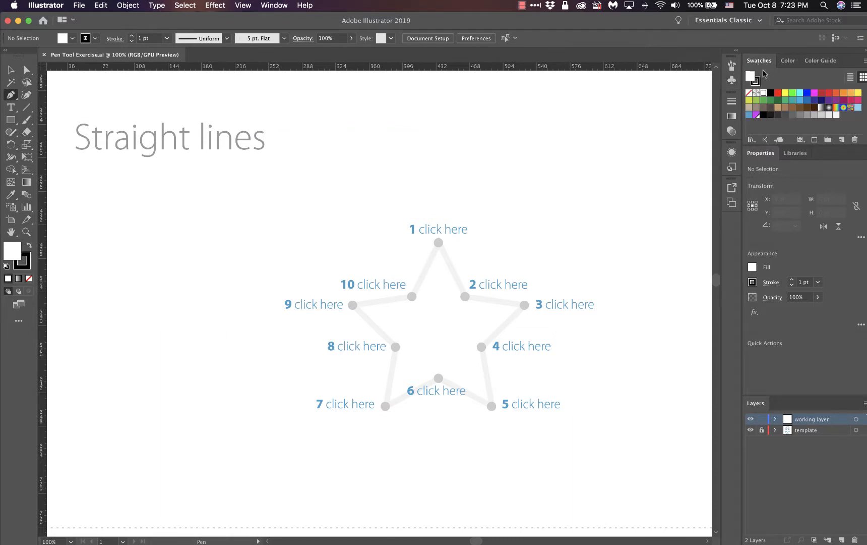
pyautogui.click(791, 93)
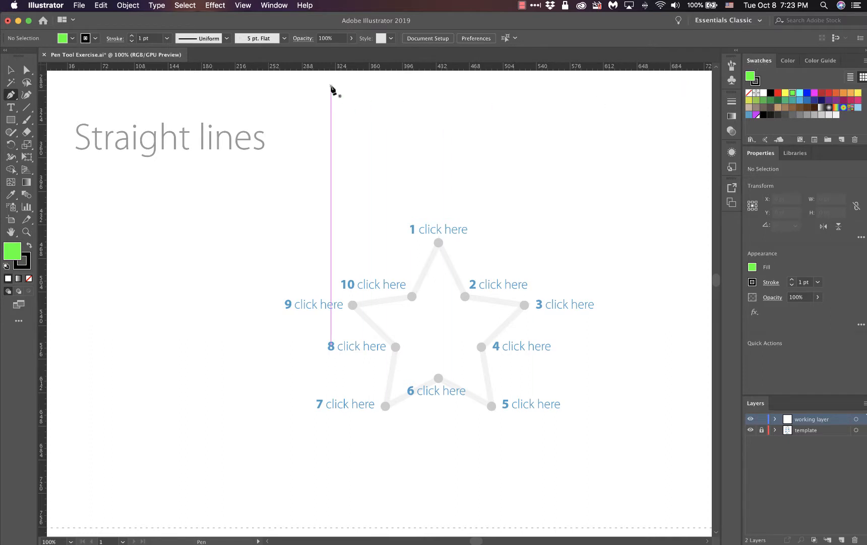
pyautogui.click(278, 6)
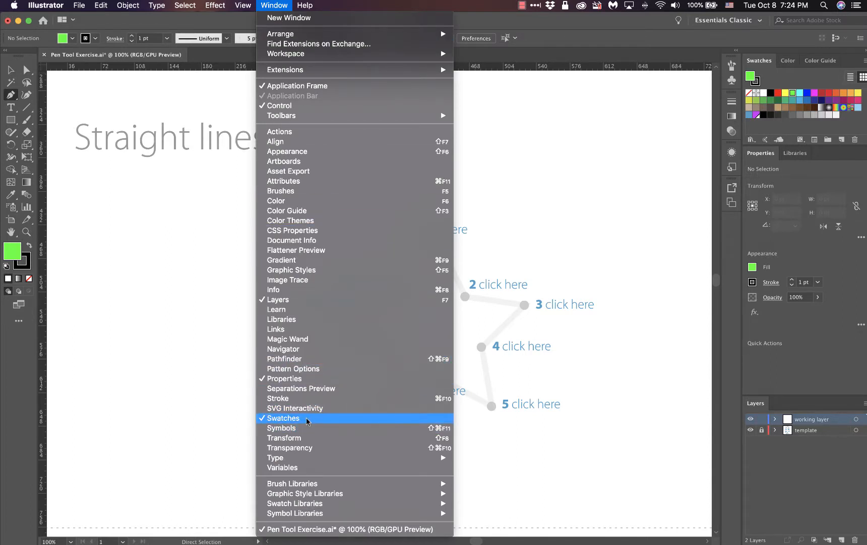
pyautogui.click(762, 61)
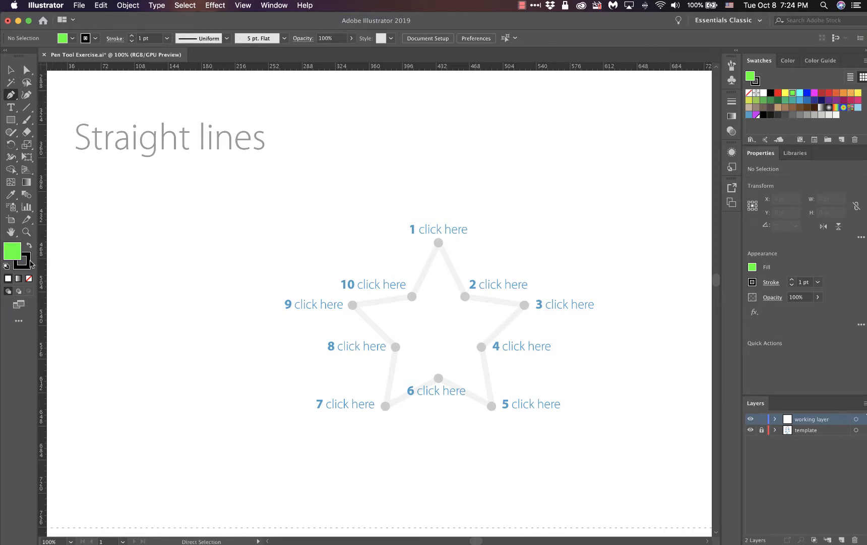
# Practice toggling the active color and swapping the fill and stroke colors, ending on a green fill with a black stroke
pyautogui.click(25, 261)
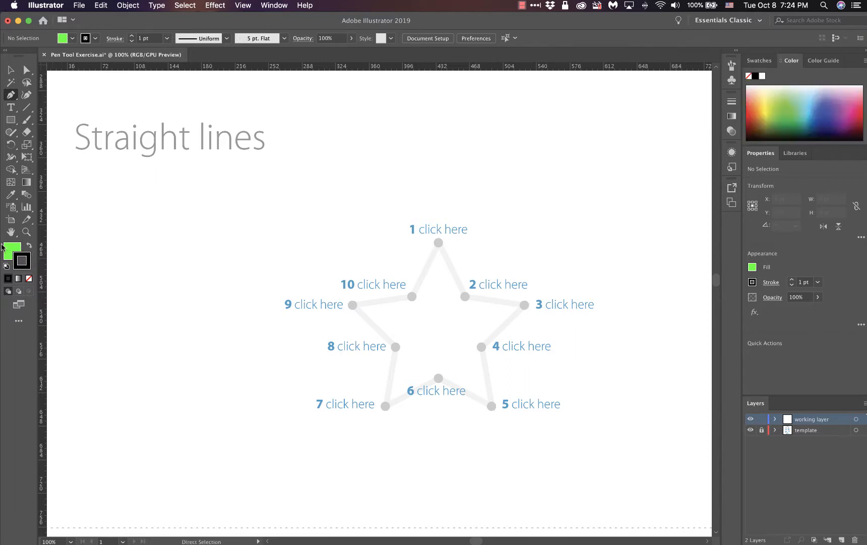
pyautogui.click(9, 249)
pyautogui.click(28, 266)
pyautogui.click(30, 246)
pyautogui.click(29, 246)
pyautogui.click(29, 246)
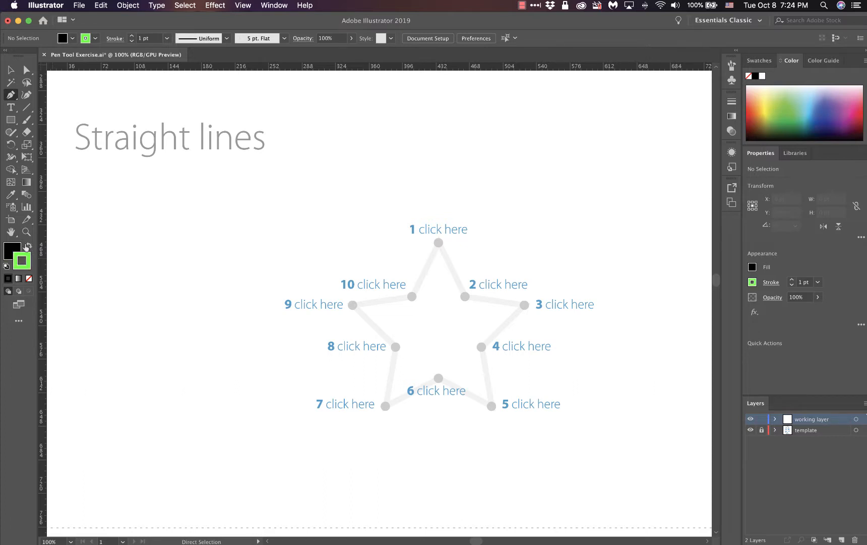
pyautogui.click(29, 246)
pyautogui.click(29, 247)
pyautogui.click(29, 246)
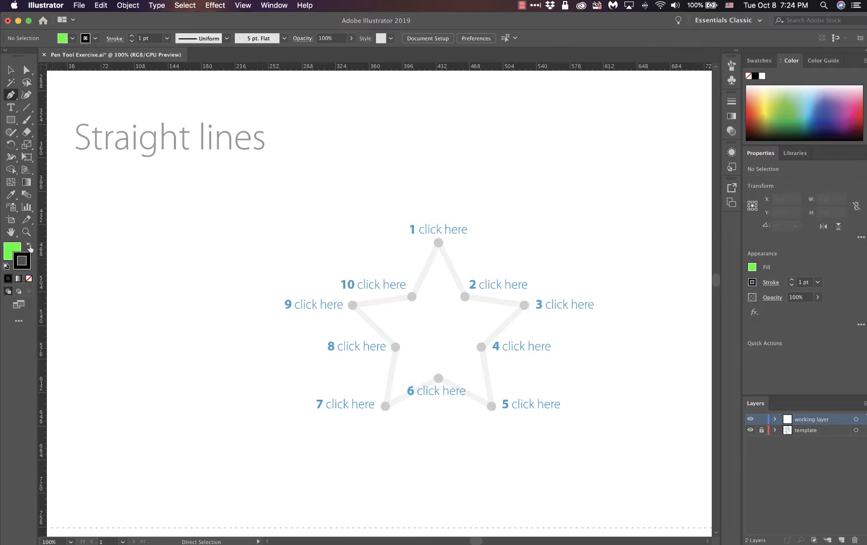
pyautogui.click(29, 246)
pyautogui.click(30, 246)
# Draw a closed downward-pointing triangle about 128 by 79 pt with the Pen tool, above the star
pyautogui.click(327, 109)
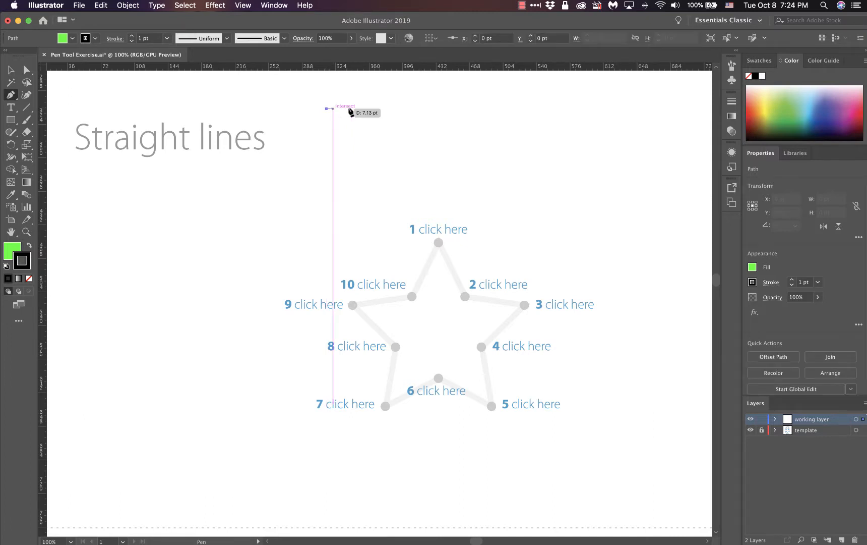
pyautogui.click(445, 109)
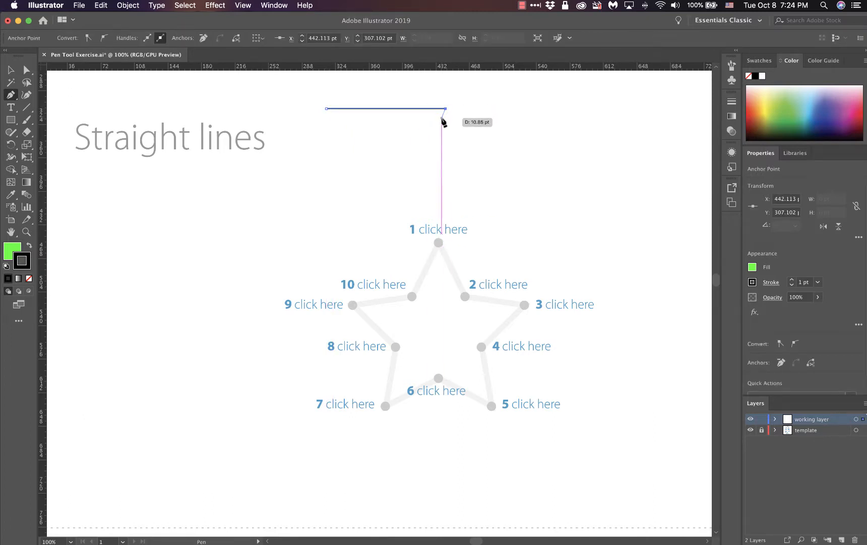
pyautogui.press('Escape')
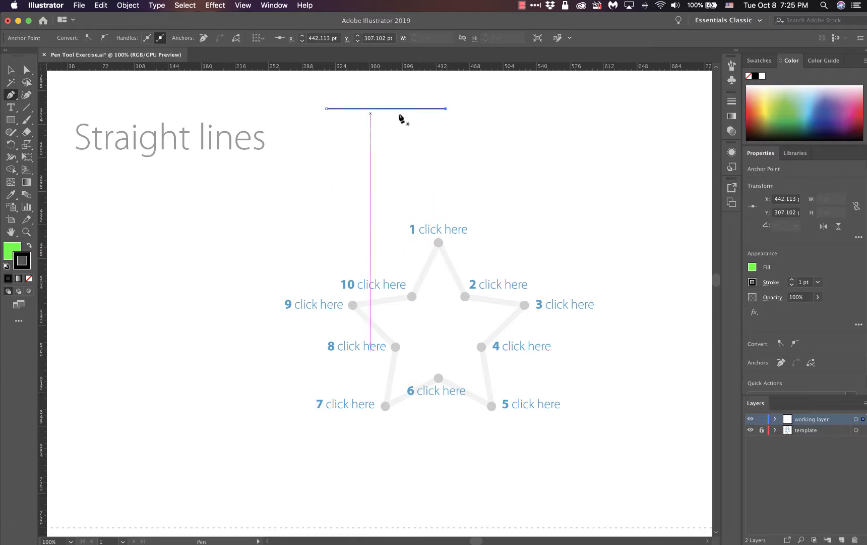
pyautogui.click(445, 108)
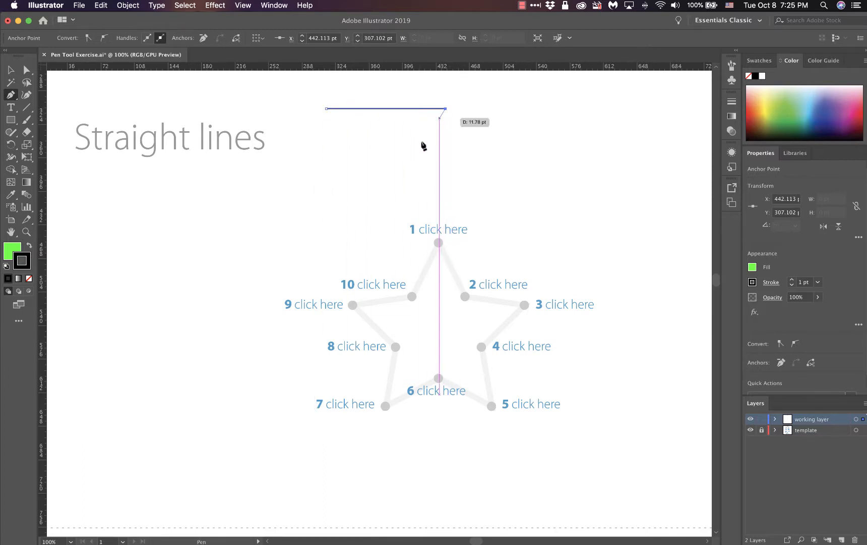
pyautogui.click(381, 182)
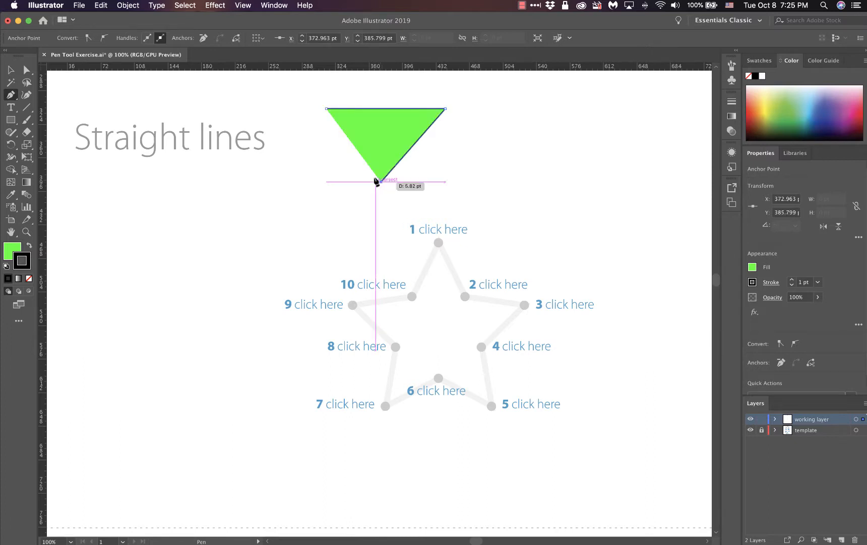
pyautogui.click(326, 109)
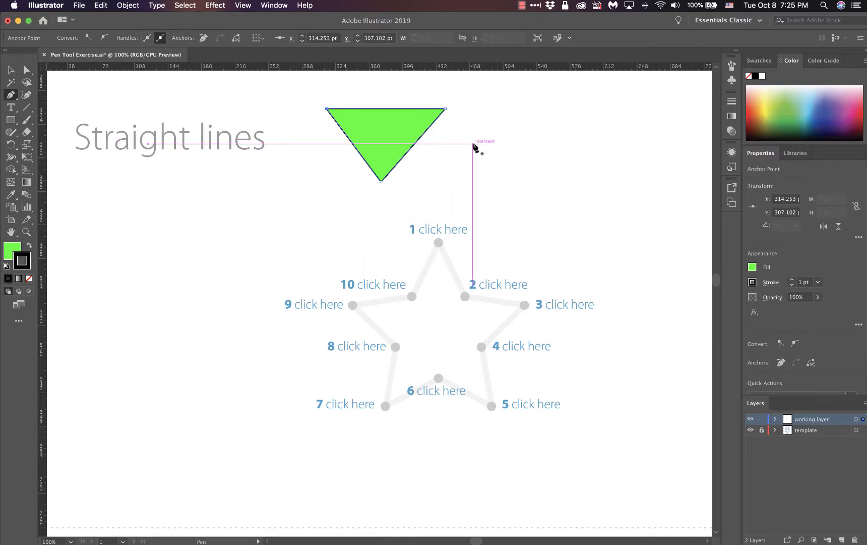
# Try an arched Pen path with two smooth points beside the triangle, and undo both the curve and the triangle
pyautogui.click(470, 194)
pyautogui.click(469, 119)
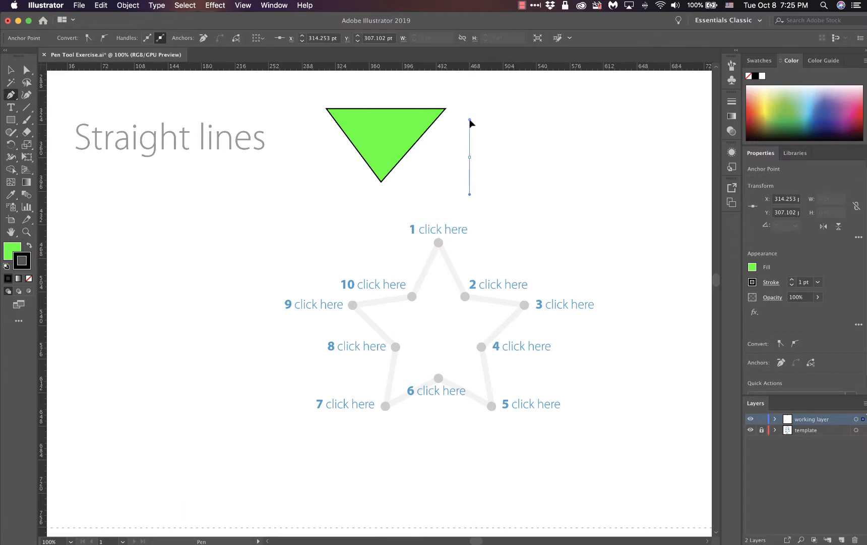
pyautogui.moveTo(612, 145); pyautogui.dragTo(614, 231)
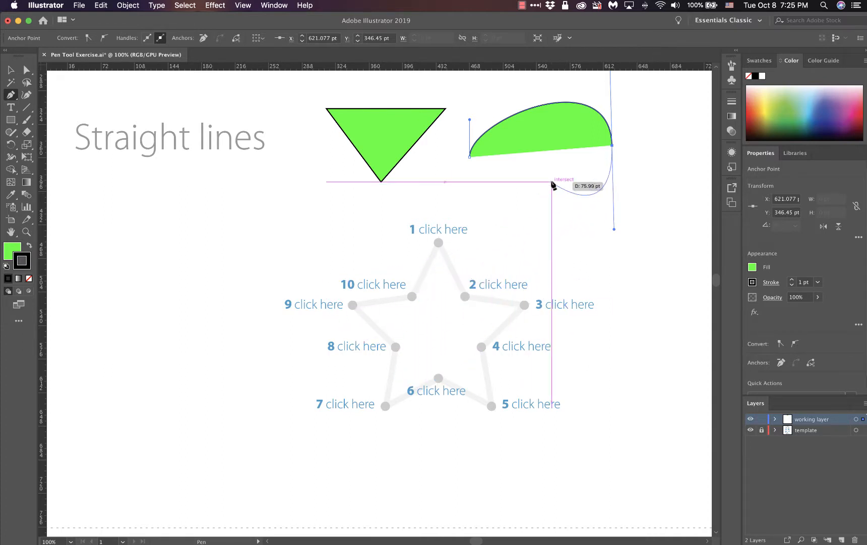
pyautogui.press('super+z')
pyautogui.press('super+z')
pyautogui.press('super+z')
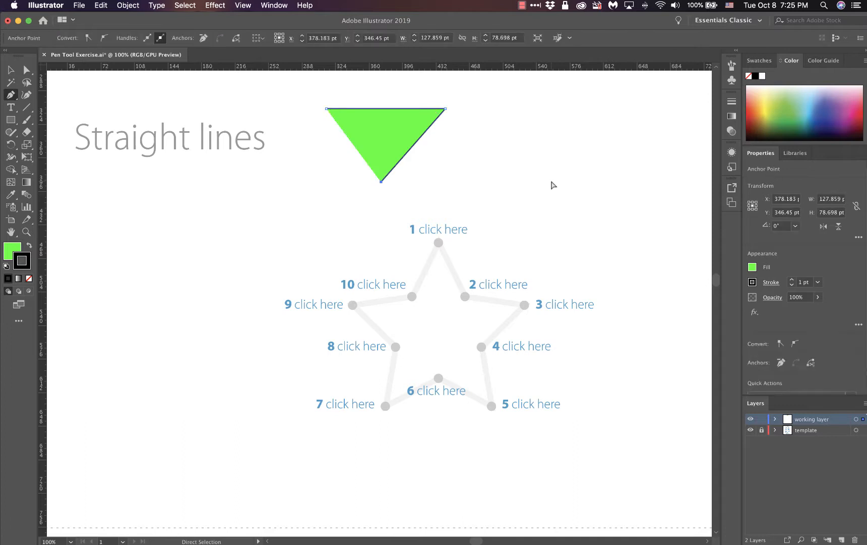
pyautogui.press('super+z')
pyautogui.press('super+z')
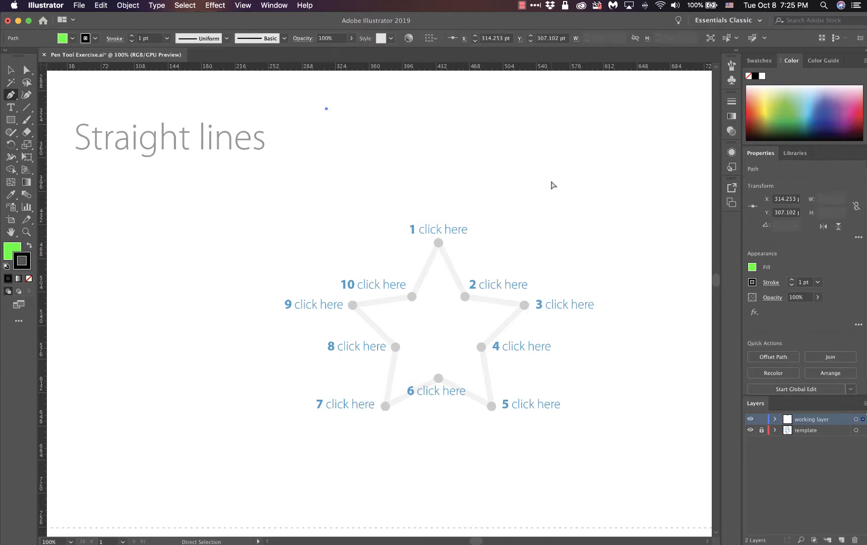
pyautogui.press('super+z')
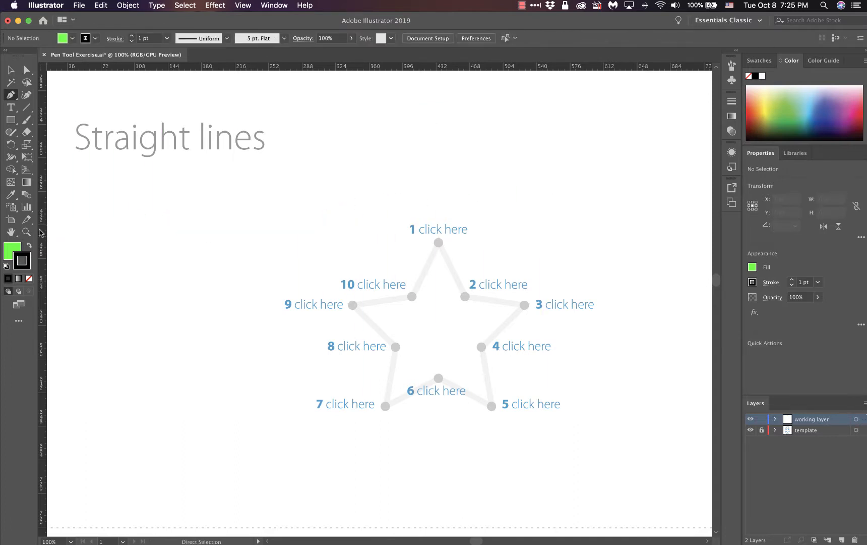
# Make the fill the active color and set it to None
pyautogui.click(9, 249)
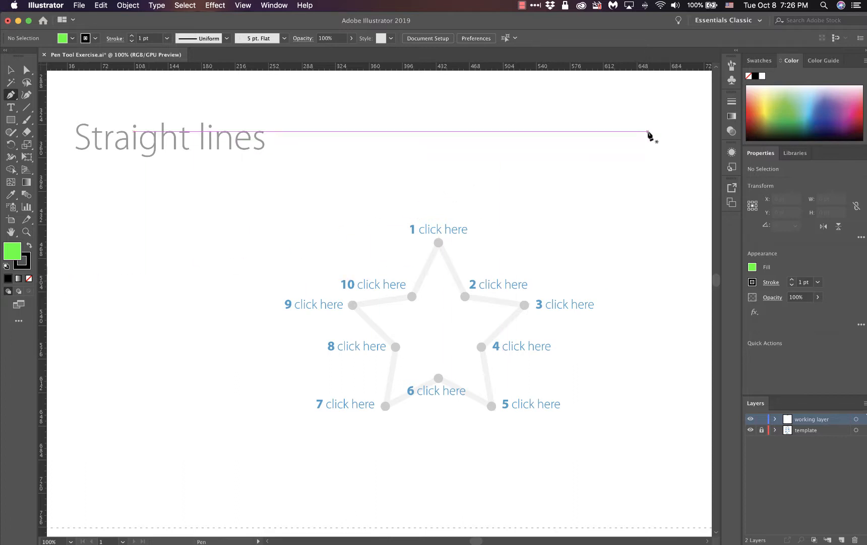
pyautogui.click(759, 60)
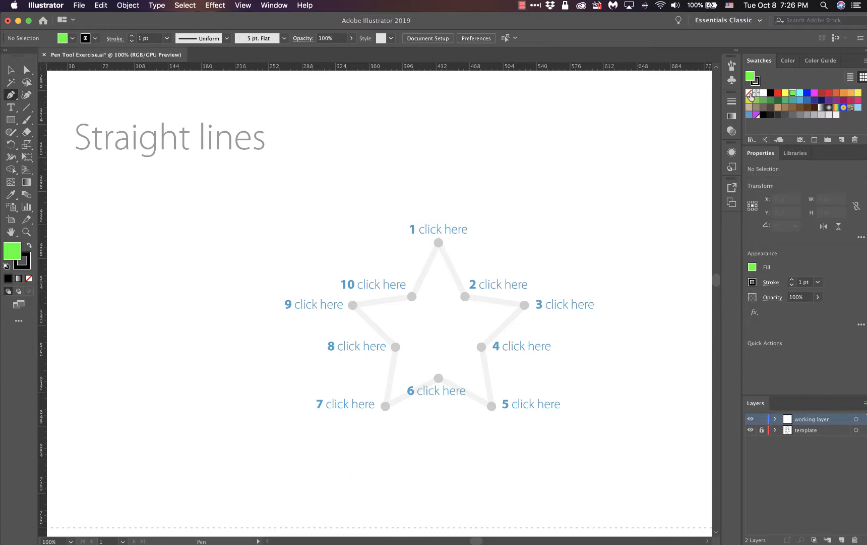
pyautogui.click(790, 60)
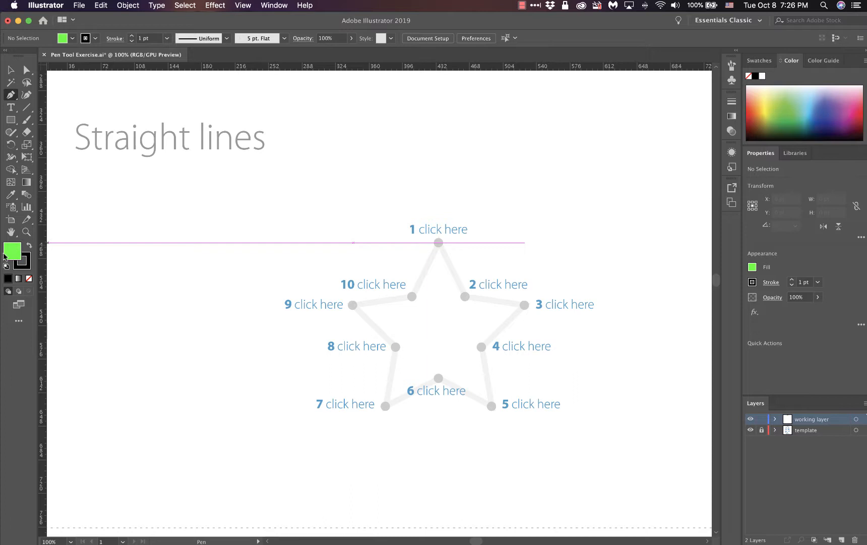
pyautogui.click(29, 279)
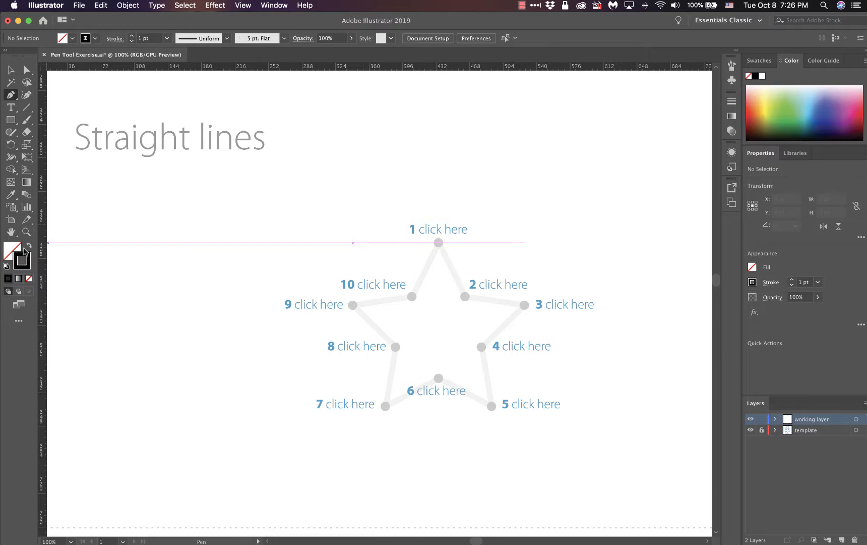
# Make the stroke the active color and set it to the magenta swatch
pyautogui.click(11, 251)
pyautogui.click(29, 265)
pyautogui.click(760, 62)
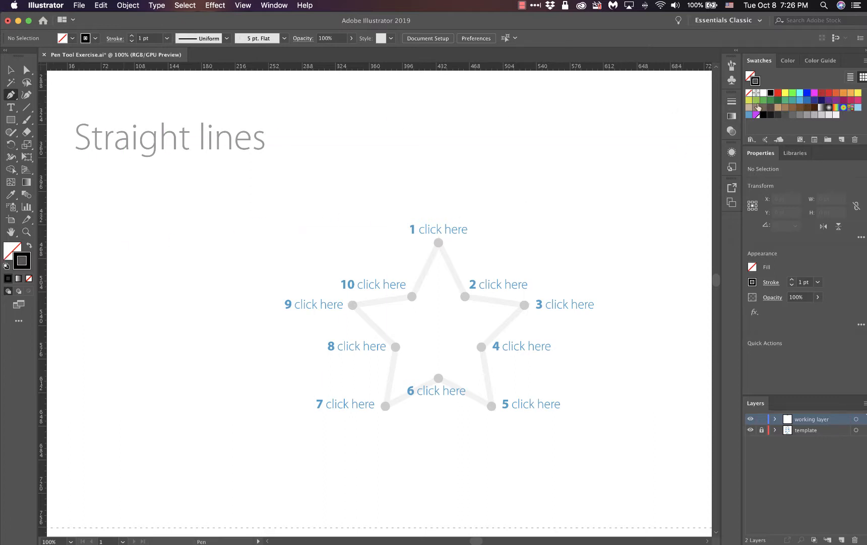
pyautogui.click(815, 93)
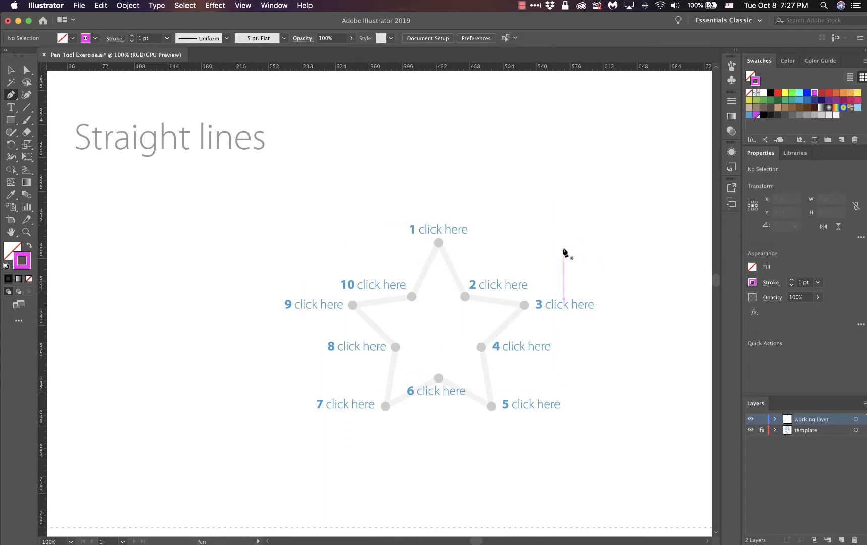
# Begin tracing the template star with the Pen tool, placing straight corner points on markers 1 through 5
pyautogui.press('space')
pyautogui.moveTo(535, 200); pyautogui.dragTo(516, 173)
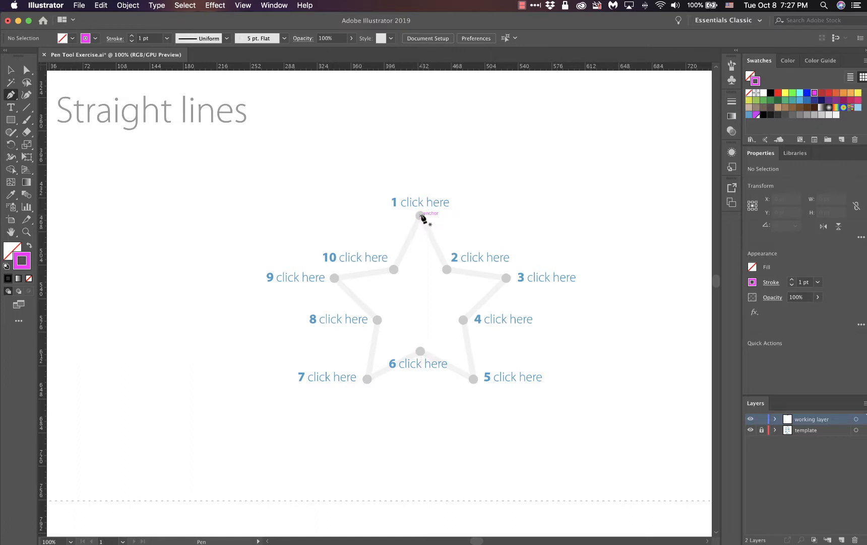
pyautogui.click(420, 215)
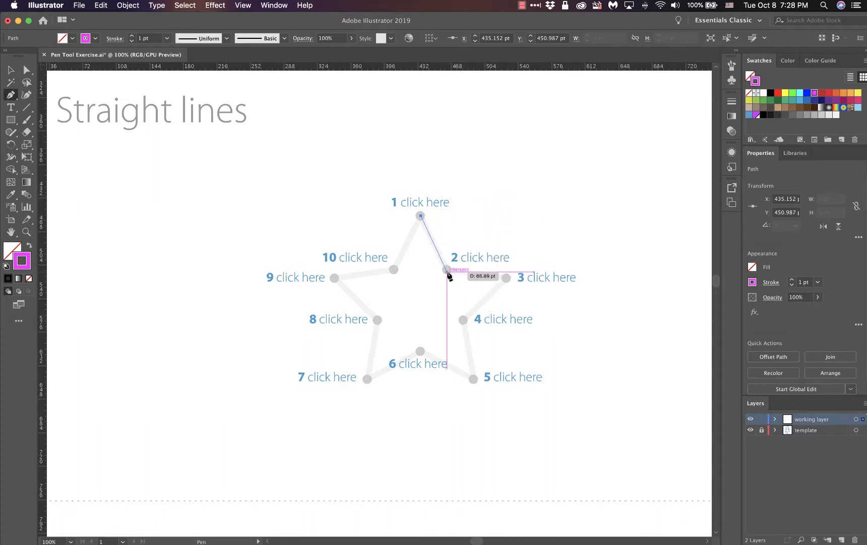
pyautogui.click(447, 270)
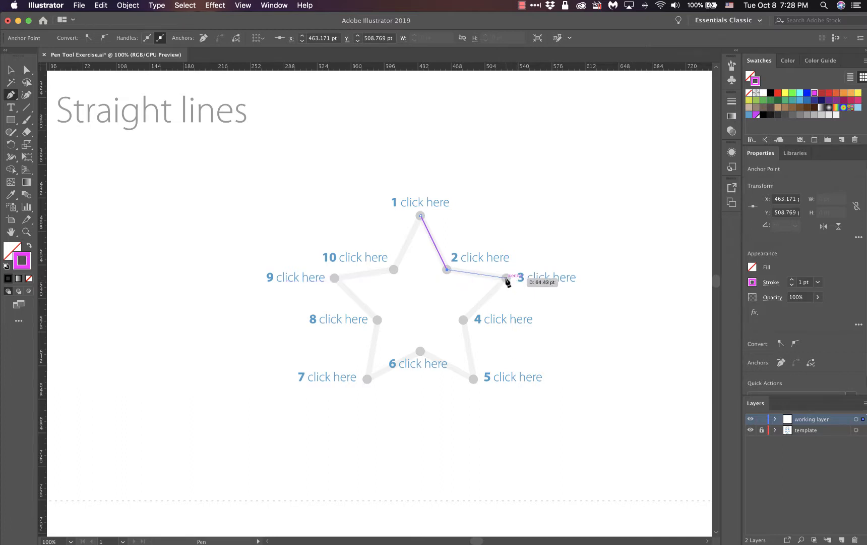
pyautogui.click(506, 277)
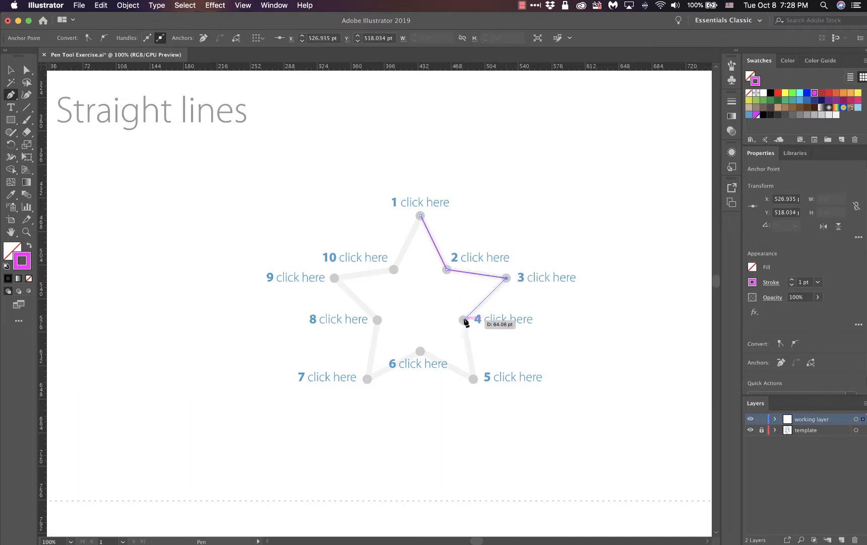
pyautogui.click(463, 320)
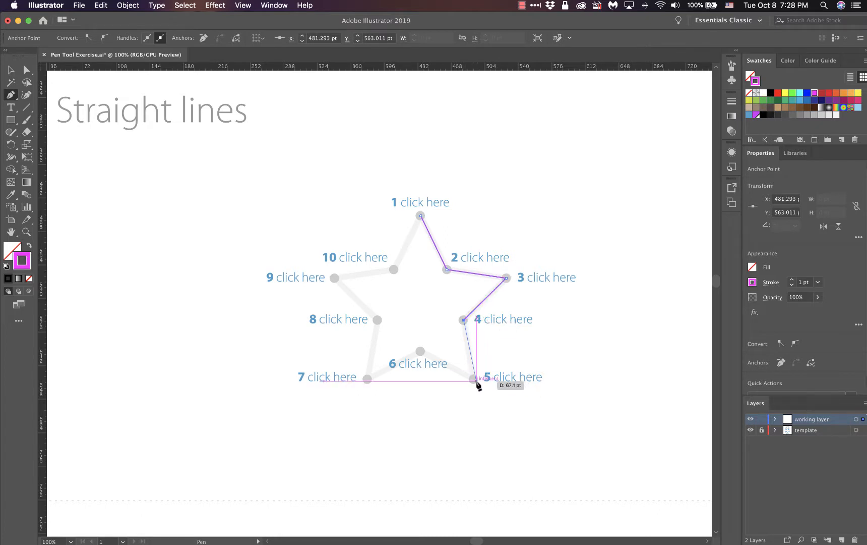
pyautogui.click(473, 379)
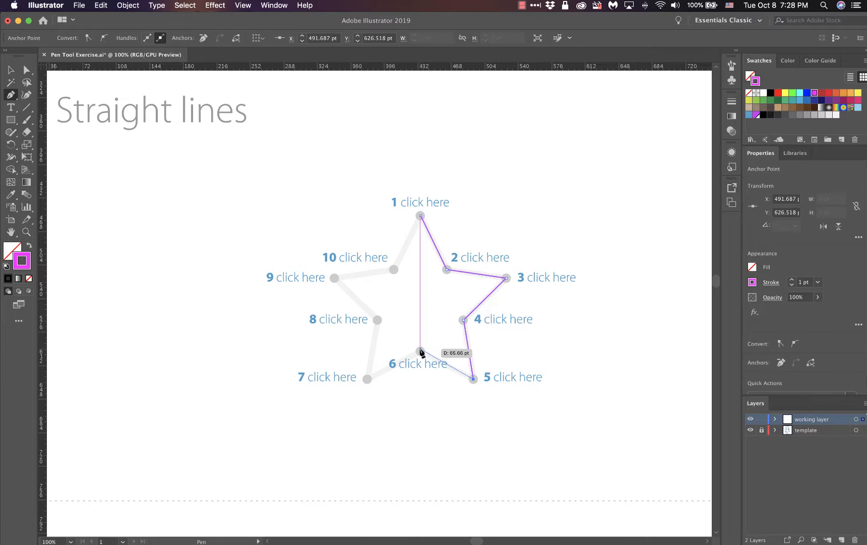
# Continue the star path through markers 6 to 10, close it at point 1, and deselect it
pyautogui.click(419, 349)
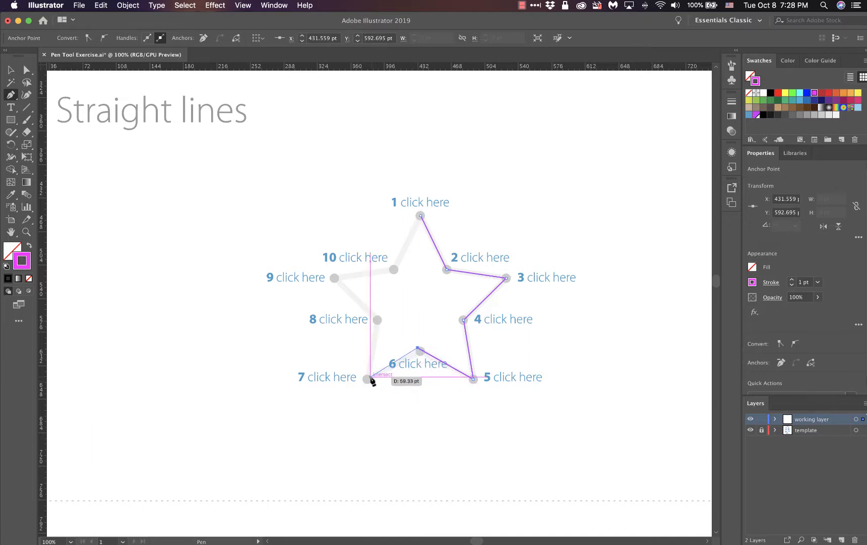
pyautogui.click(368, 378)
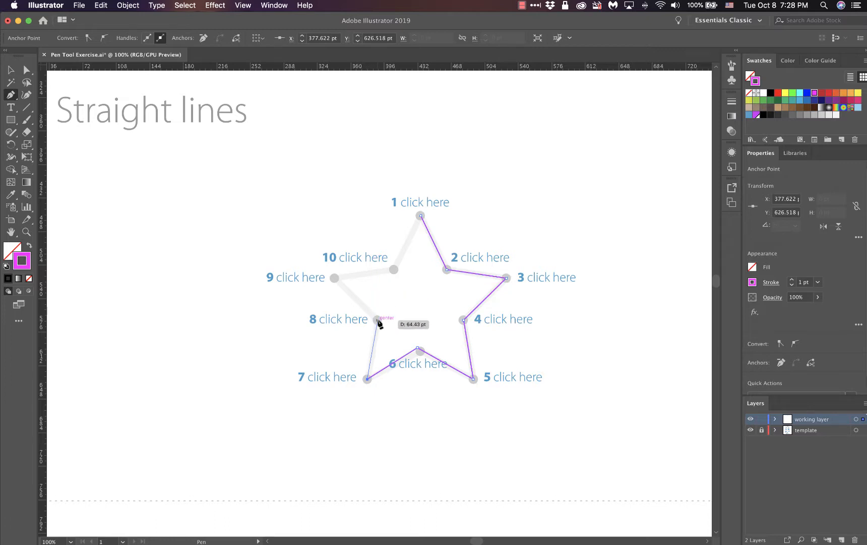
pyautogui.click(377, 320)
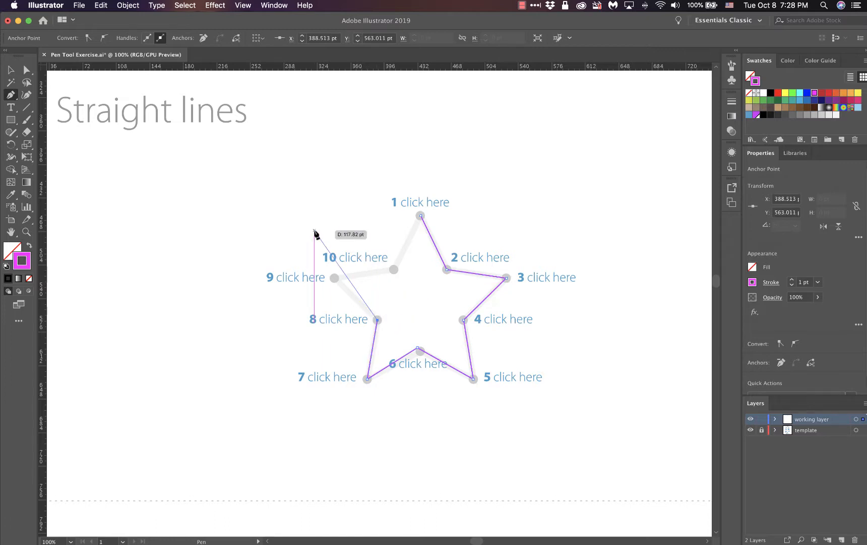
pyautogui.click(334, 278)
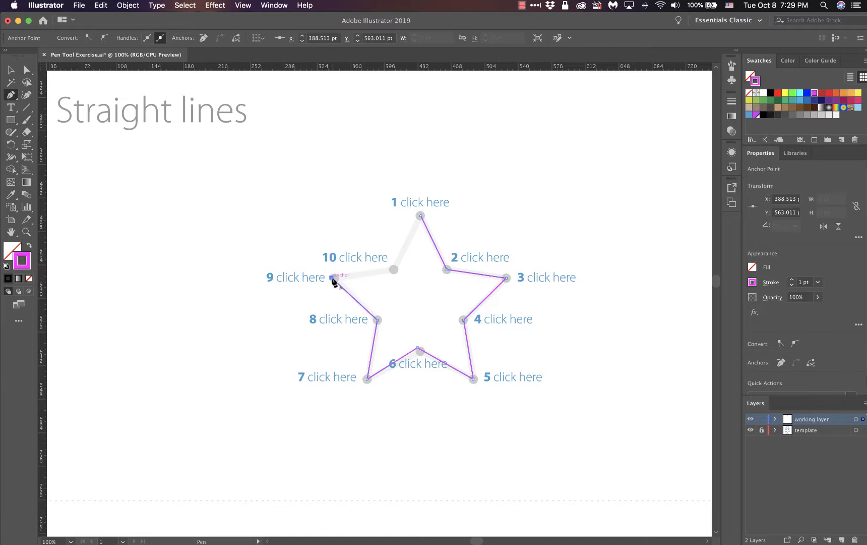
pyautogui.click(394, 270)
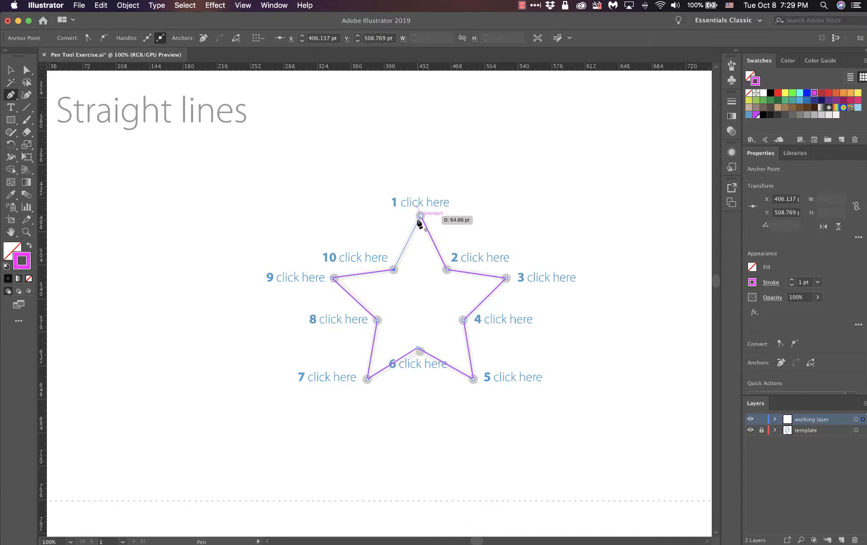
pyautogui.click(421, 216)
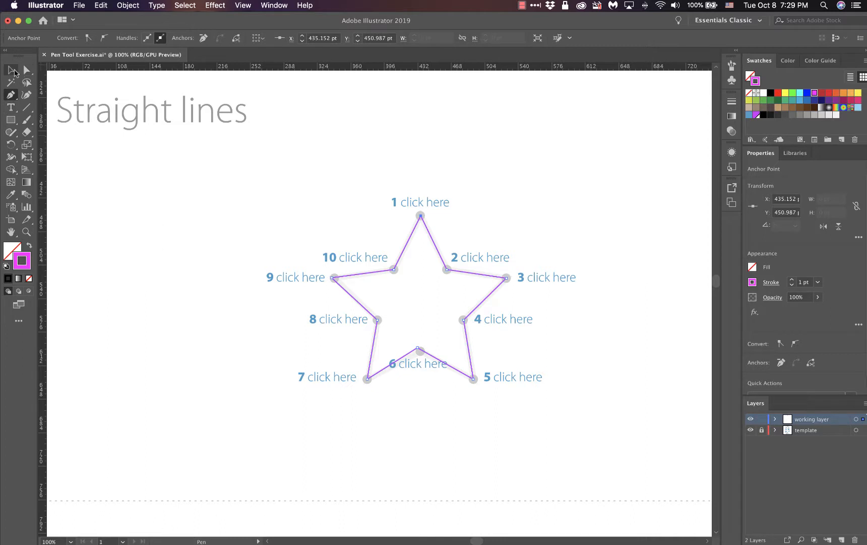
pyautogui.click(12, 70)
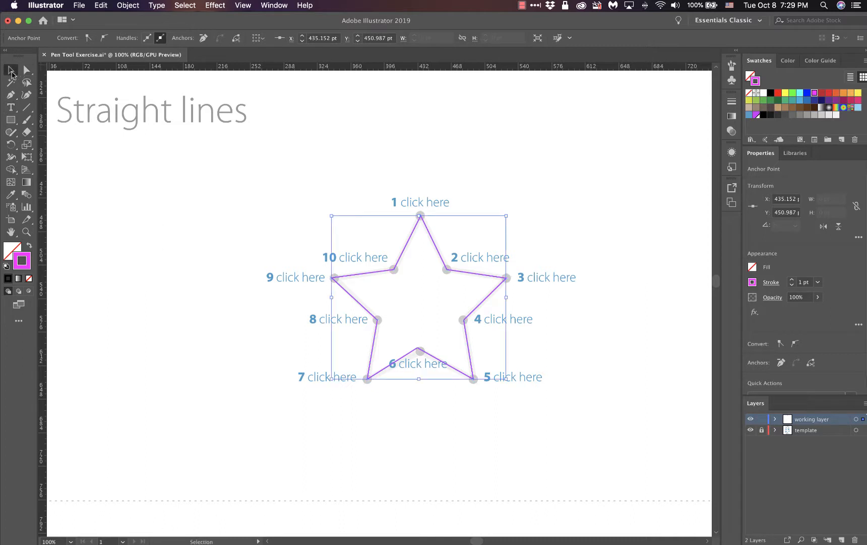
pyautogui.click(247, 196)
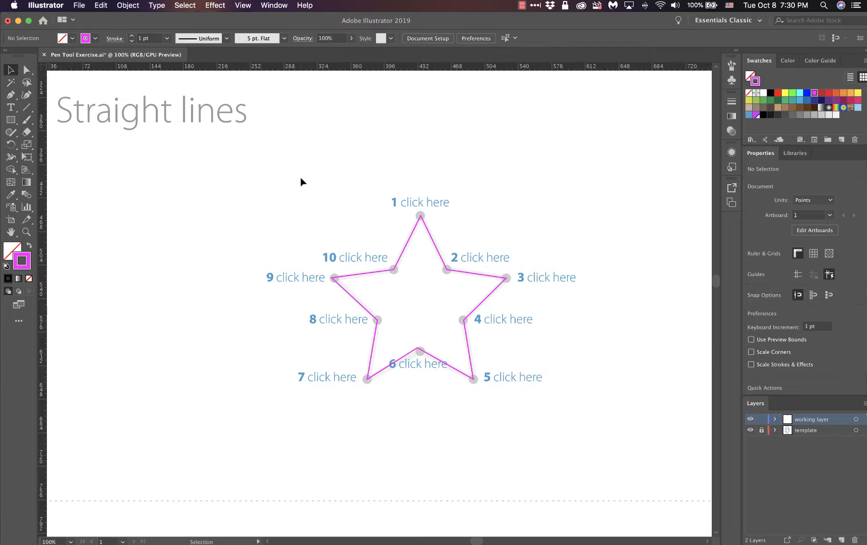
# Activate the Pen tool and move on to the circle template of the Curved lines exercise
pyautogui.press('a')
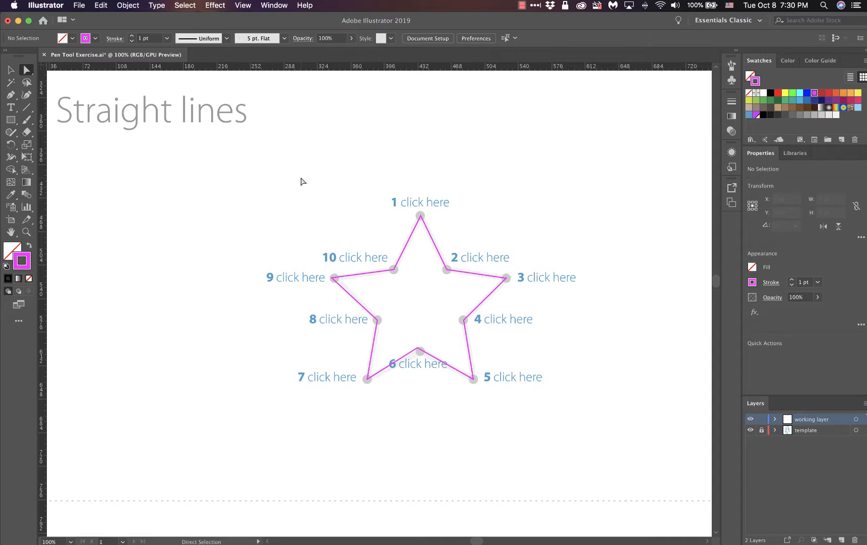
pyautogui.press('p')
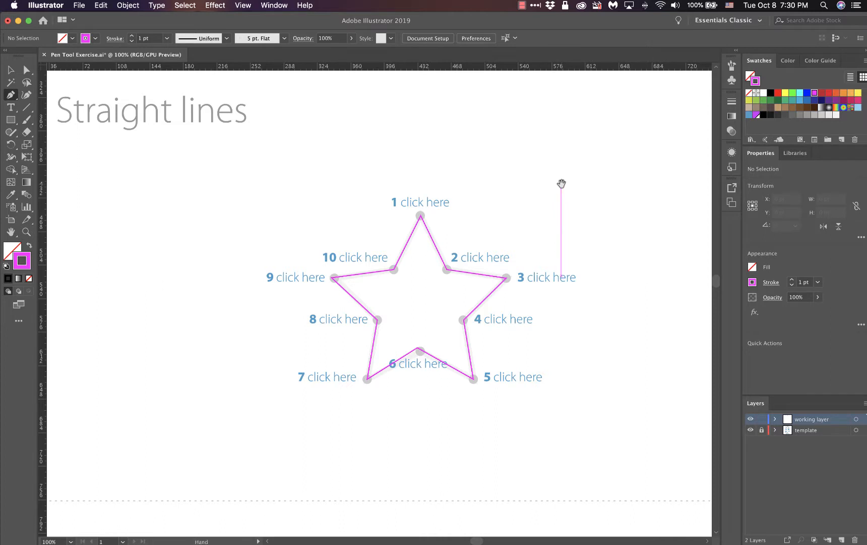
pyautogui.press('super+z')
pyautogui.press('space')
pyautogui.moveTo(605, 184); pyautogui.dragTo(453, 195)
pyautogui.moveTo(542, 191); pyautogui.dragTo(320, 186)
pyautogui.moveTo(584, 175); pyautogui.dragTo(284, 157)
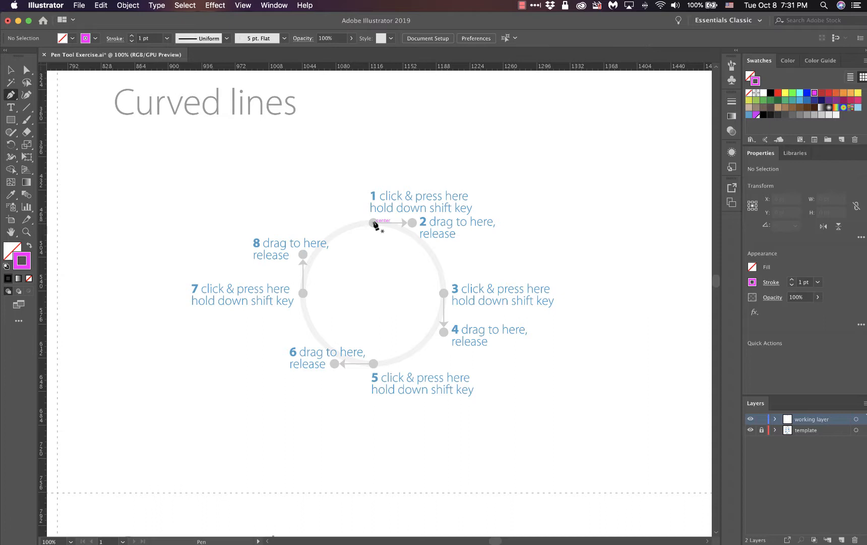
# Trace the roughly 151 pt template circle with smooth points at 1, 3, 5 and 7, pulling handles to 2, 4, 6 and 8, and close it
pyautogui.moveTo(374, 222); pyautogui.dragTo(410, 222)
pyautogui.moveTo(412, 221); pyautogui.dragTo(412, 222)
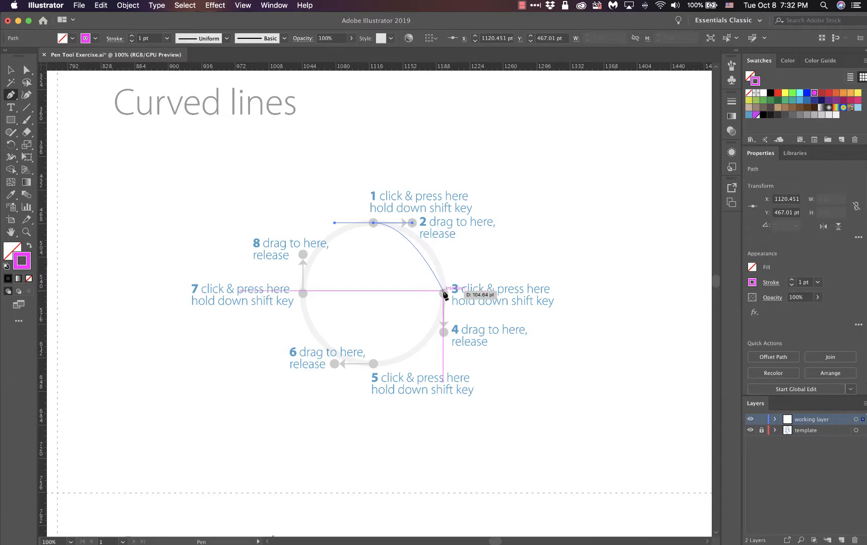
pyautogui.moveTo(444, 292); pyautogui.dragTo(442, 332)
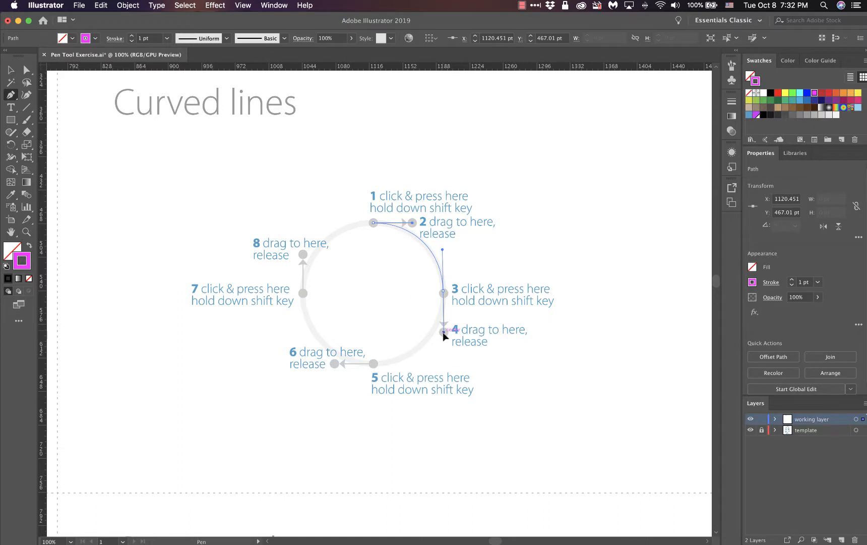
pyautogui.moveTo(442, 332); pyautogui.dragTo(442, 332)
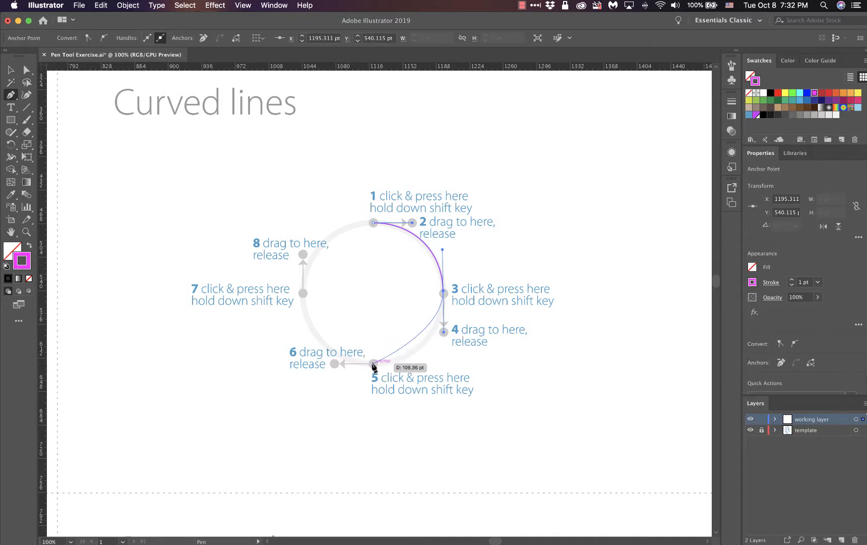
pyautogui.moveTo(374, 364); pyautogui.dragTo(334, 363)
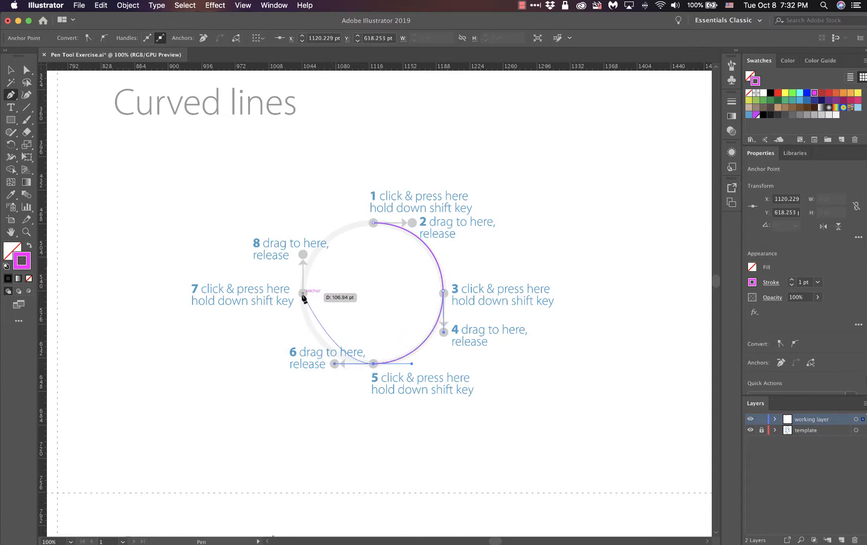
pyautogui.moveTo(303, 293); pyautogui.dragTo(304, 254)
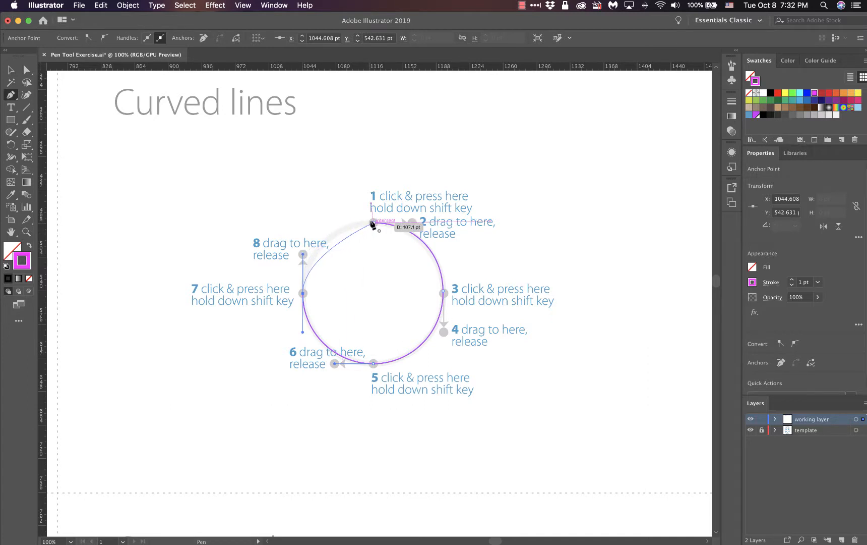
pyautogui.moveTo(372, 226); pyautogui.dragTo(411, 223)
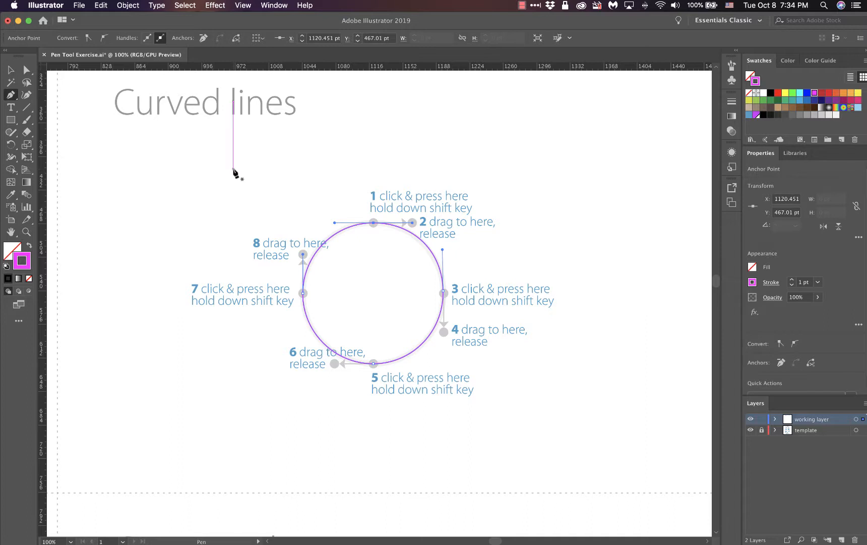
# Delete the whole traced circle path from the Curved lines template
pyautogui.press('v')
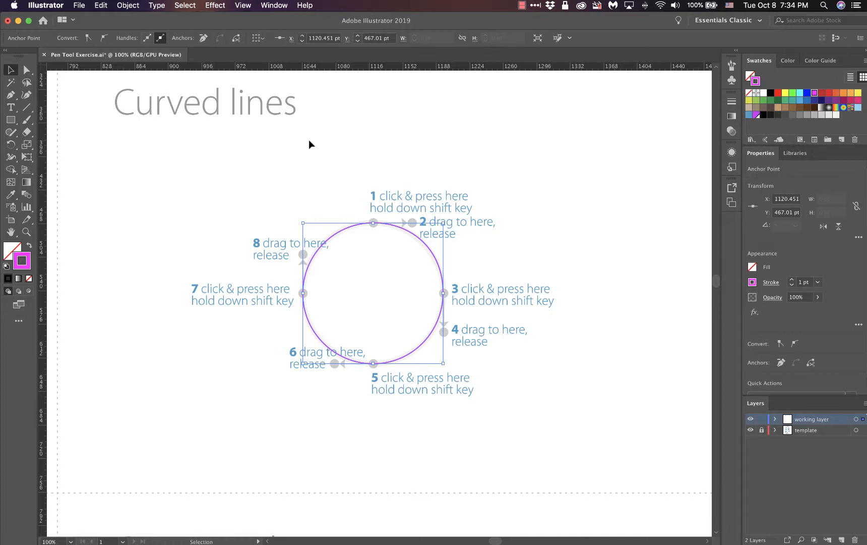
pyautogui.press('Delete')
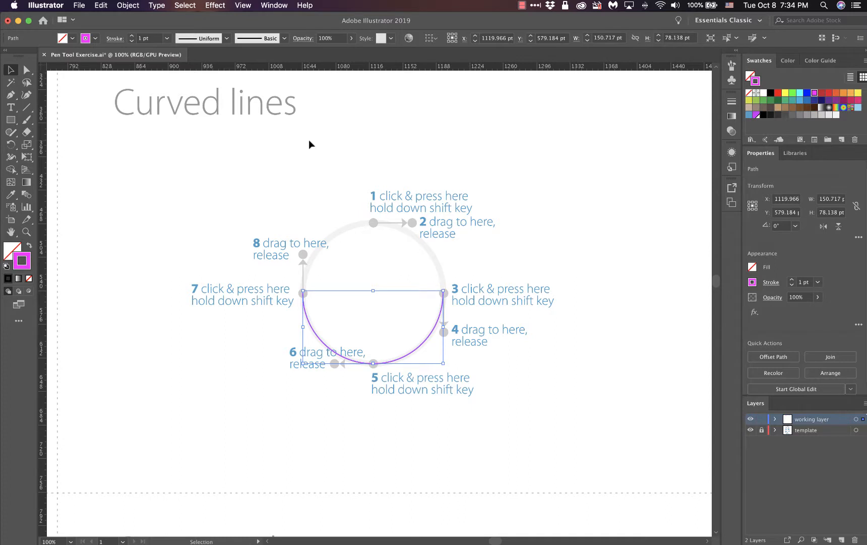
pyautogui.press('Delete')
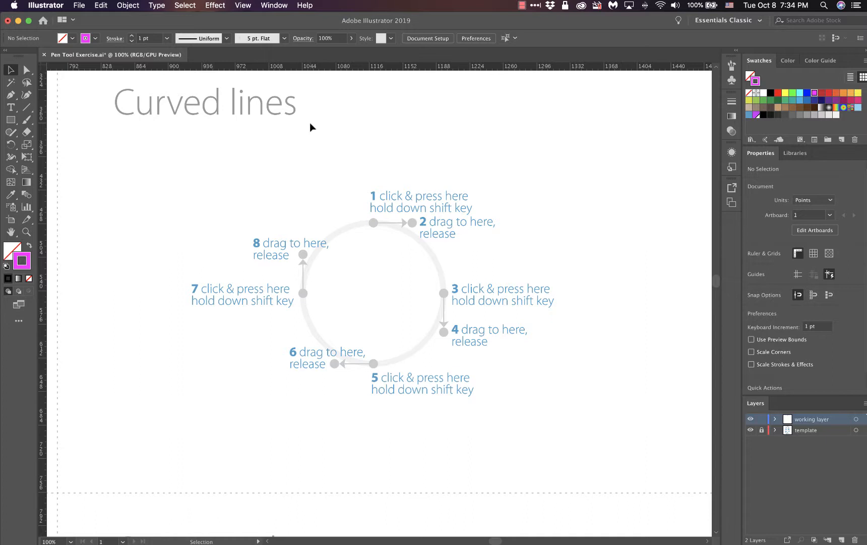
# Redraw the closed circle over the template with four smooth Pen points at 1, 3, 5 and 7, using straight horizontal and vertical handles
pyautogui.press('p')
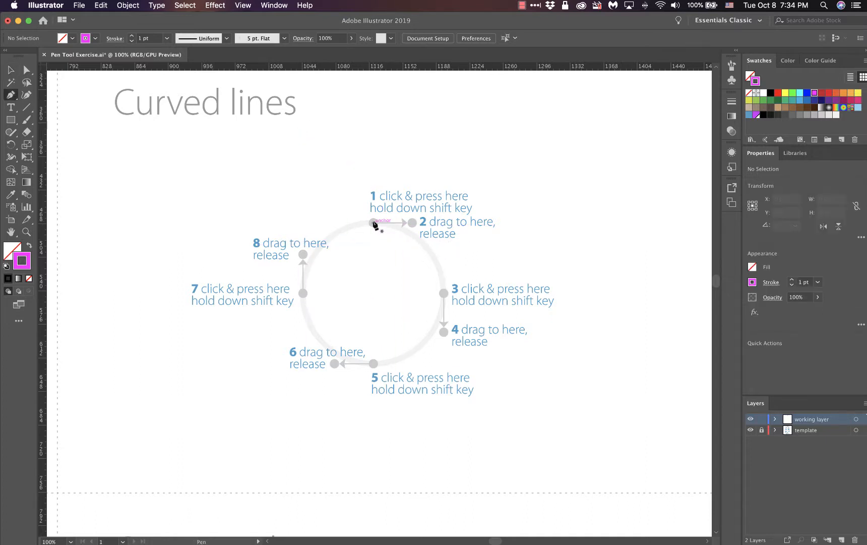
pyautogui.moveTo(374, 221); pyautogui.dragTo(413, 222)
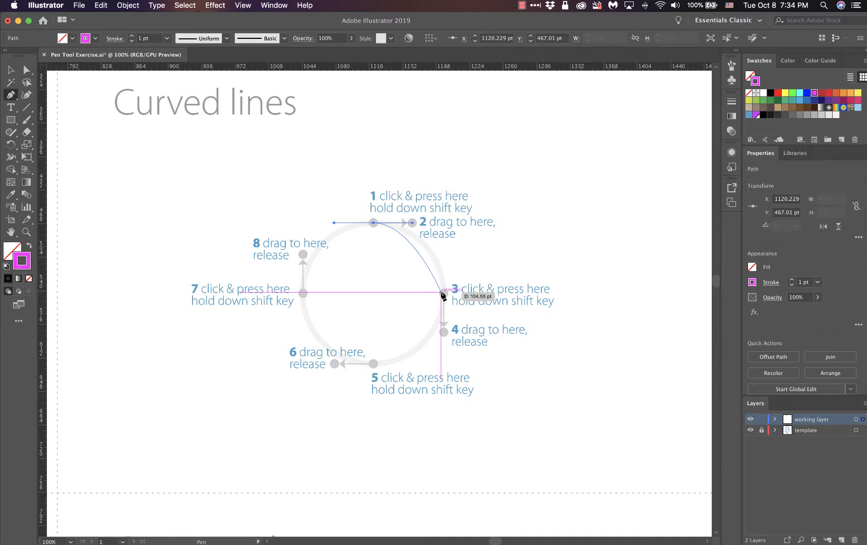
pyautogui.moveTo(442, 293); pyautogui.dragTo(444, 333)
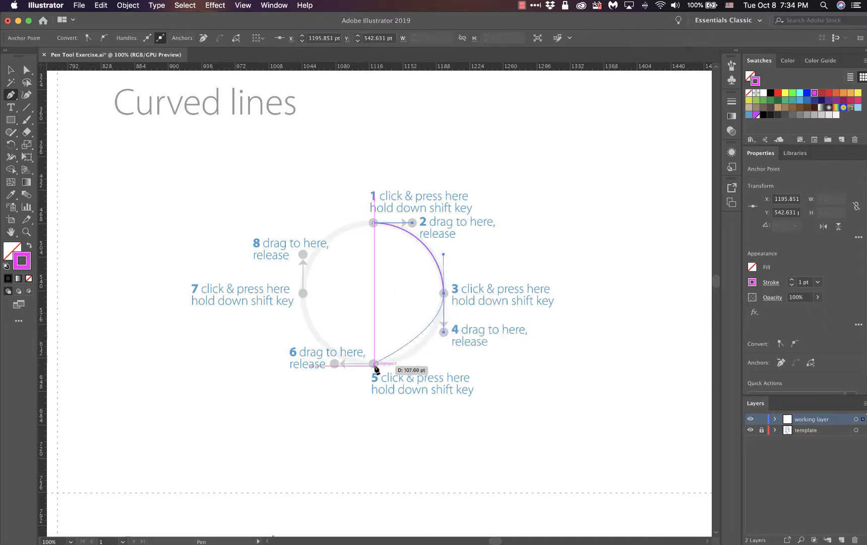
pyautogui.moveTo(374, 364); pyautogui.dragTo(334, 363)
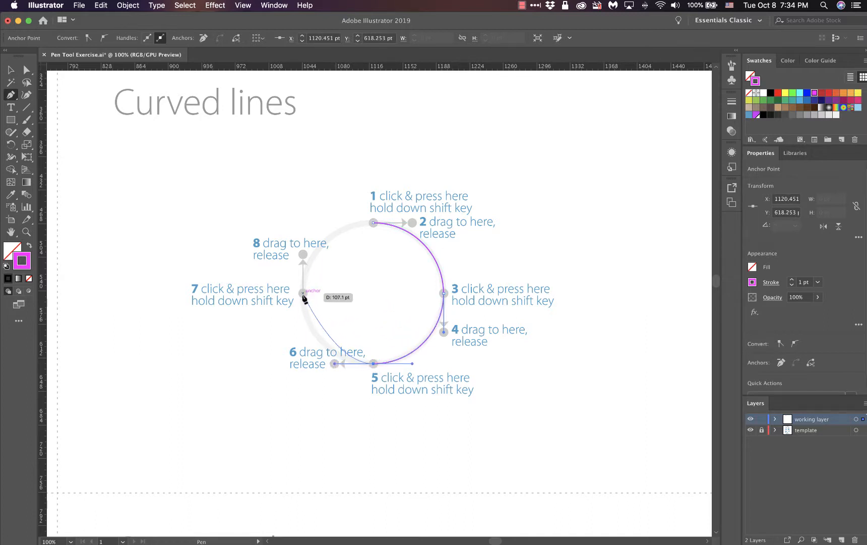
pyautogui.moveTo(303, 294); pyautogui.dragTo(302, 255)
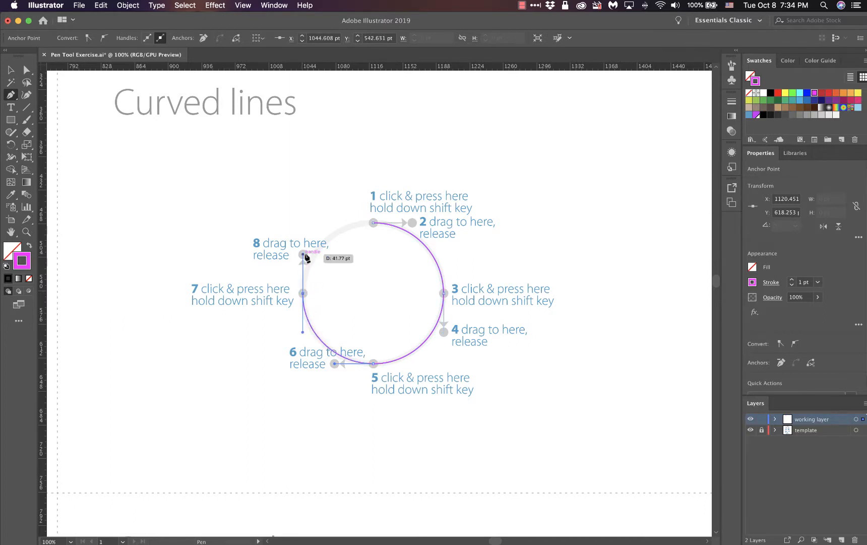
pyautogui.moveTo(374, 223); pyautogui.dragTo(411, 224)
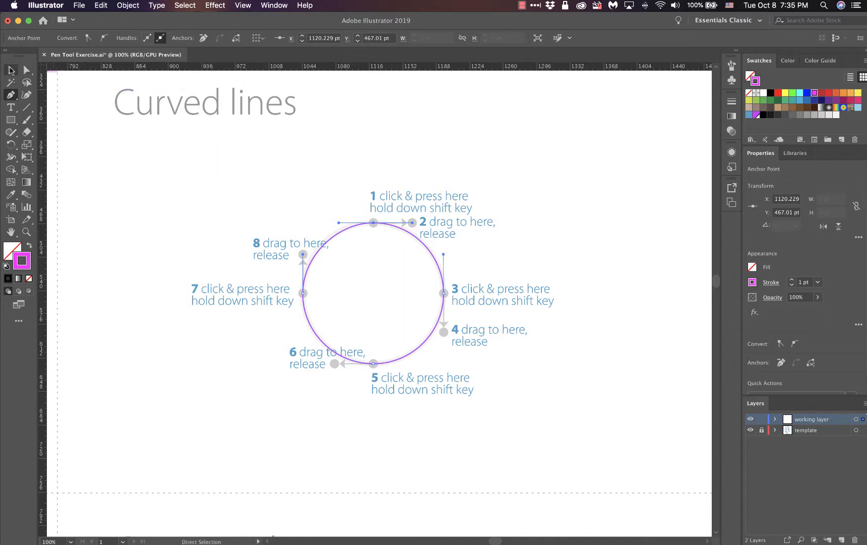
# Delete the whole closed circle path from the Curved lines template and undo the deletion
pyautogui.click(10, 69)
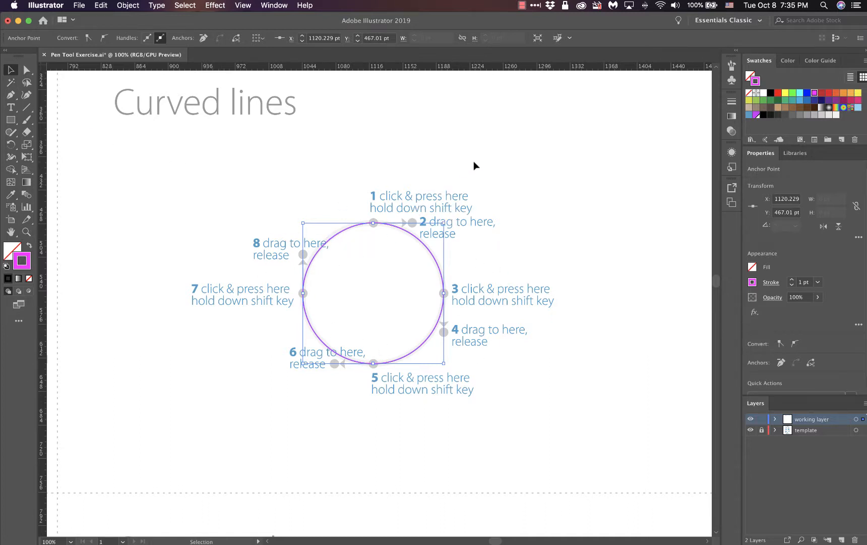
pyautogui.press('Delete')
pyautogui.press('Delete')
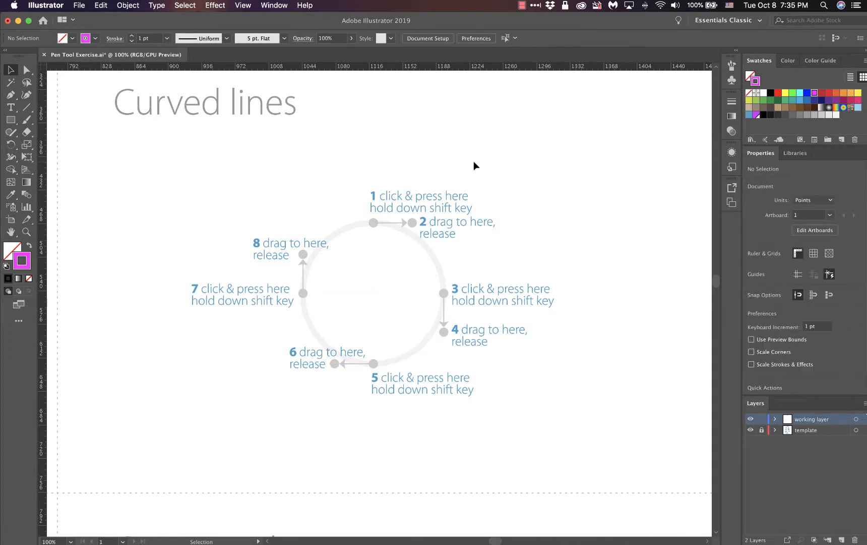
pyautogui.press('super+z')
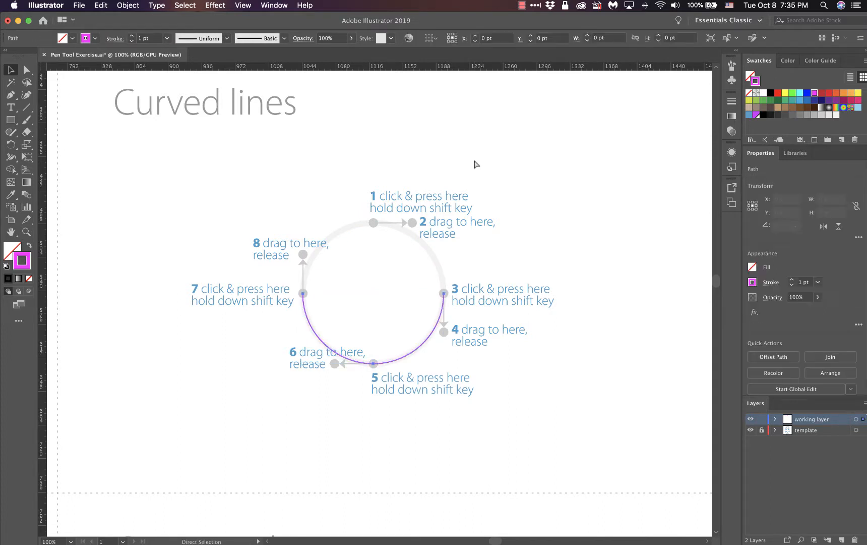
pyautogui.press('super+z')
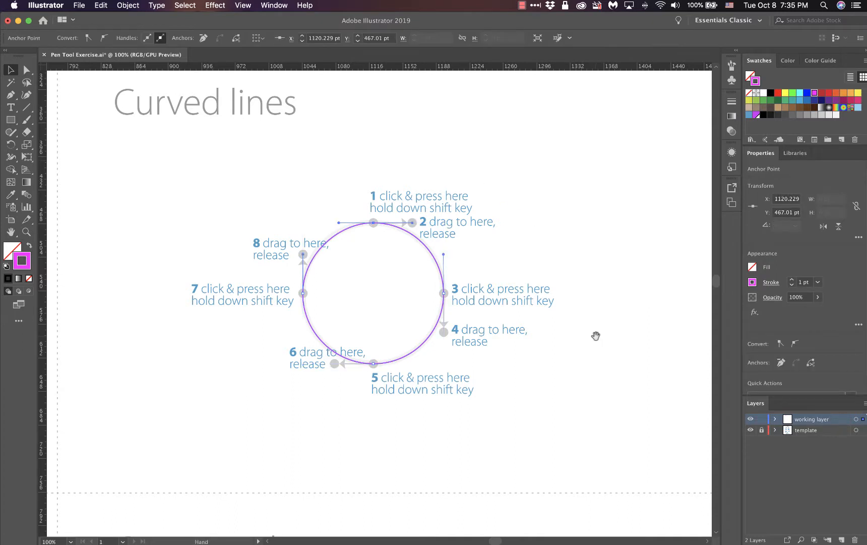
# Undo the circle's construction point by point until nothing of the path is left on the template
pyautogui.moveTo(577, 364); pyautogui.dragTo(614, 327)
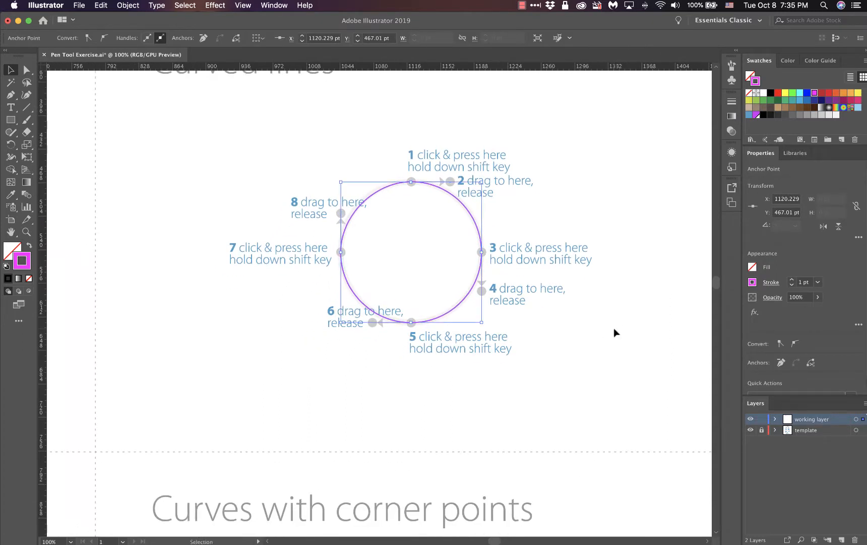
pyautogui.press('super+z')
pyautogui.press('super+z')
pyautogui.press('super+z')
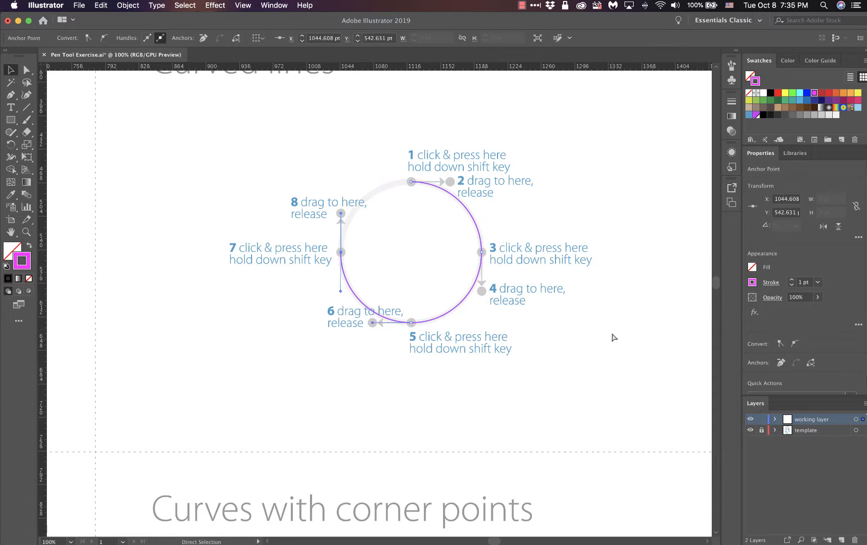
pyautogui.press('super+z')
pyautogui.press('super+z')
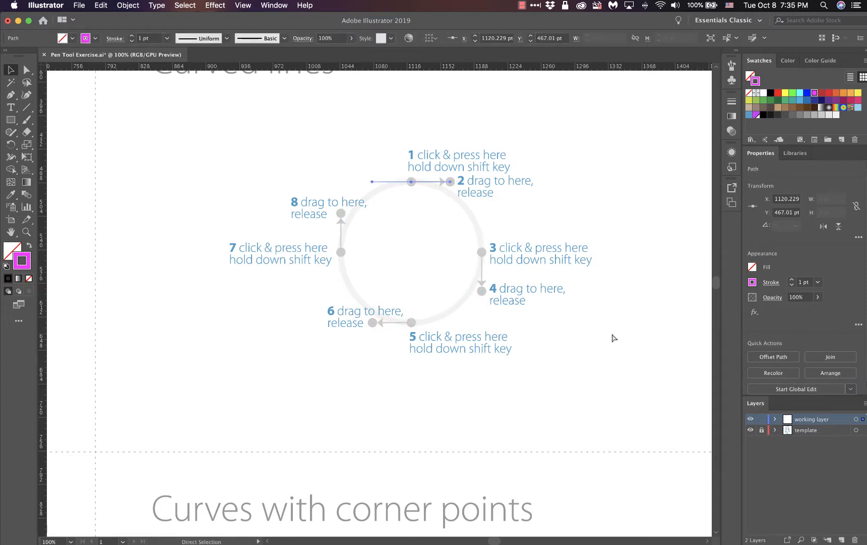
pyautogui.press('super+z')
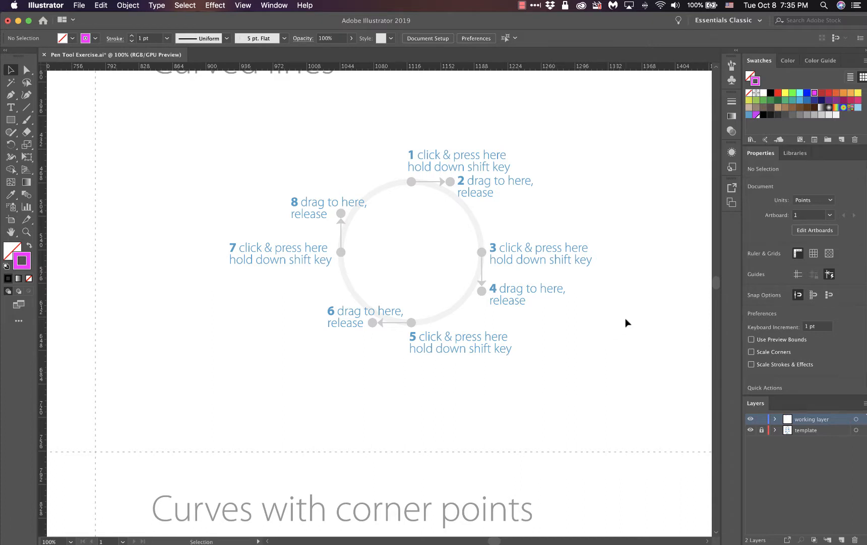
# Redo the circle's anchor points one by one until the closed path is back
pyautogui.press('super')
pyautogui.press('super')
pyautogui.press('super+shift+z')
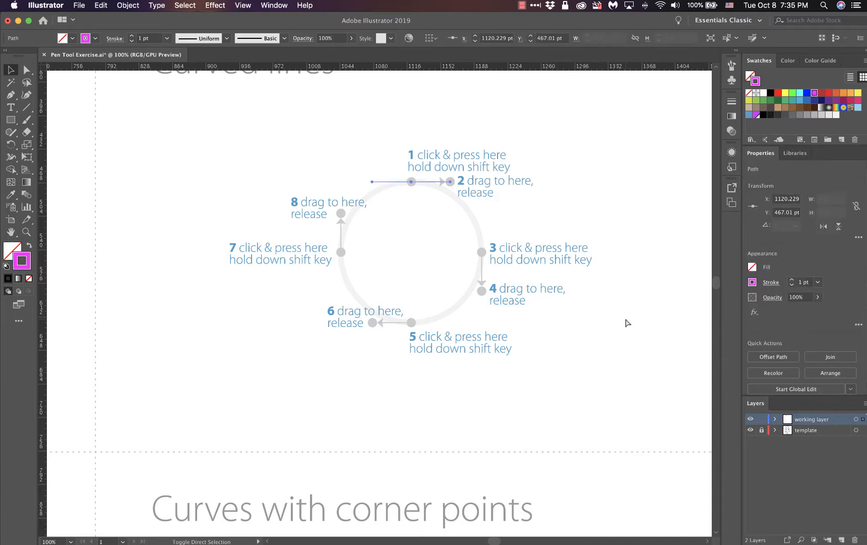
pyautogui.press('super+shift+z')
pyautogui.press('super+shift+z')
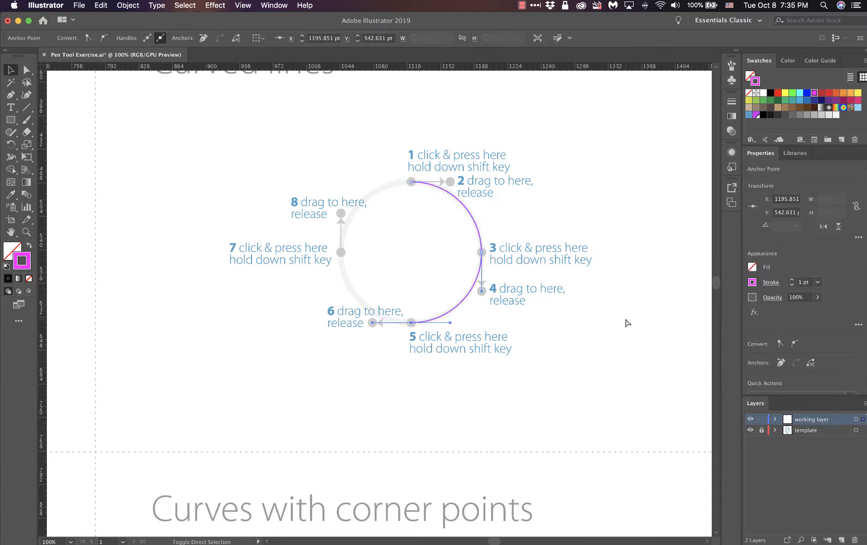
pyautogui.press('super+shift+z')
pyautogui.press('super+shift+z')
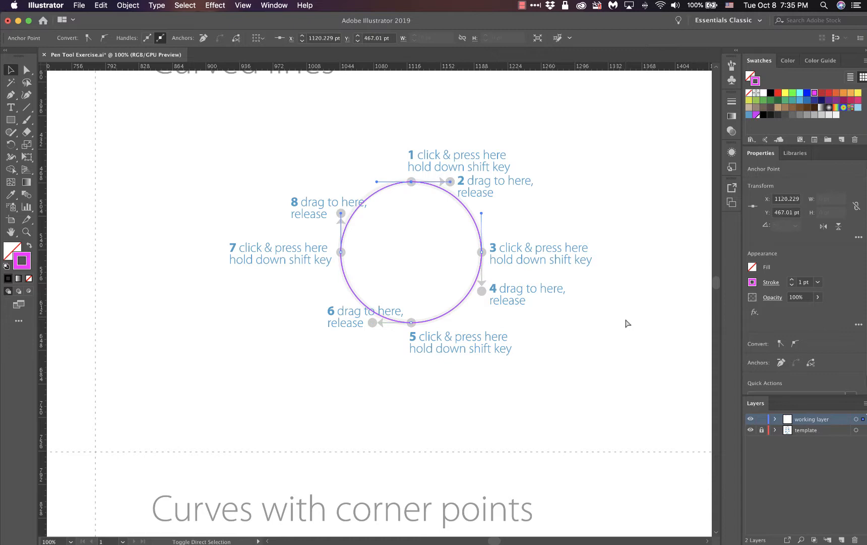
# Deselect the circle, activate the Pen tool and move on to the Multiple curves template
pyautogui.press('v')
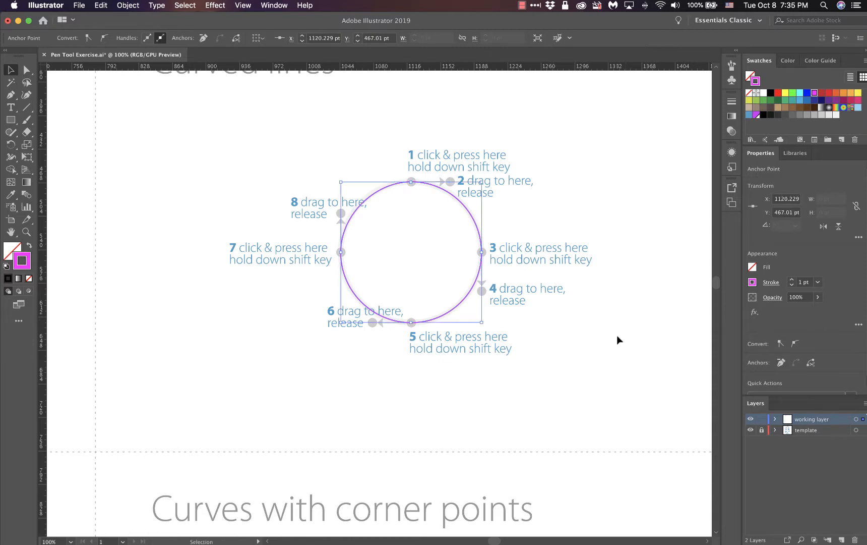
pyautogui.click(583, 384)
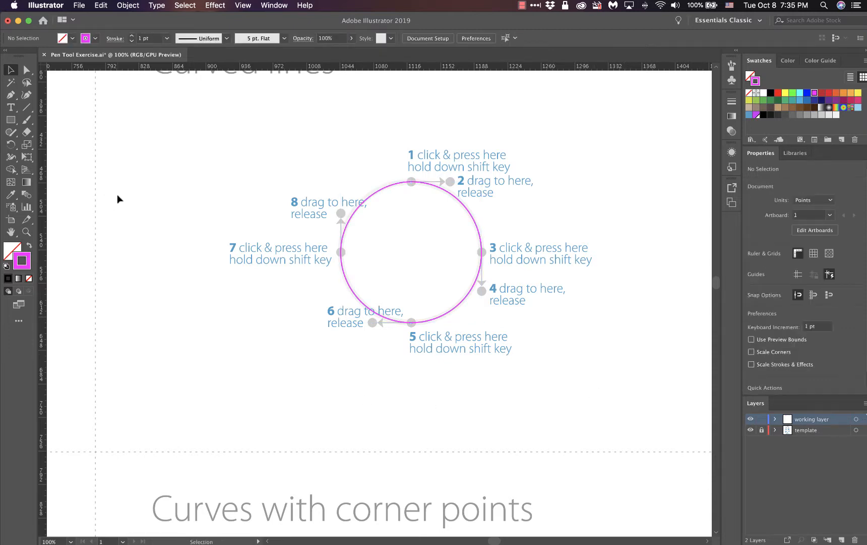
pyautogui.press('p')
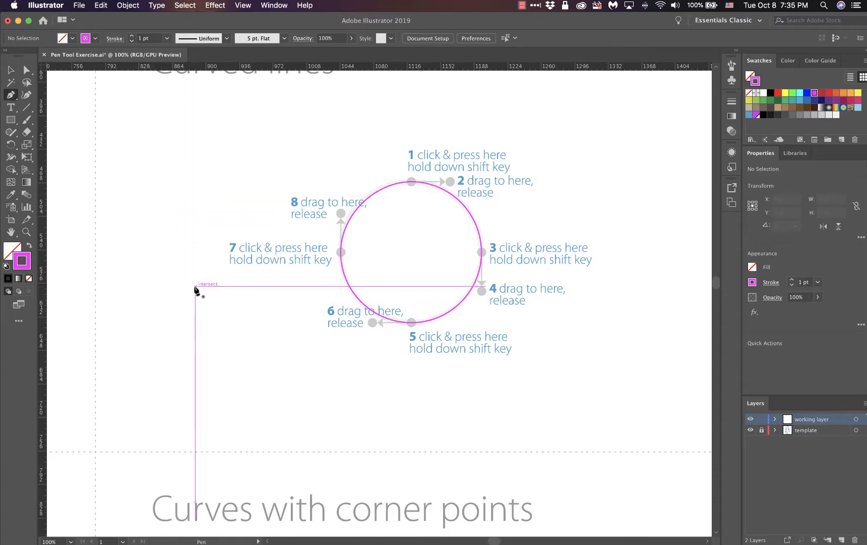
pyautogui.moveTo(153, 283); pyautogui.dragTo(600, 184)
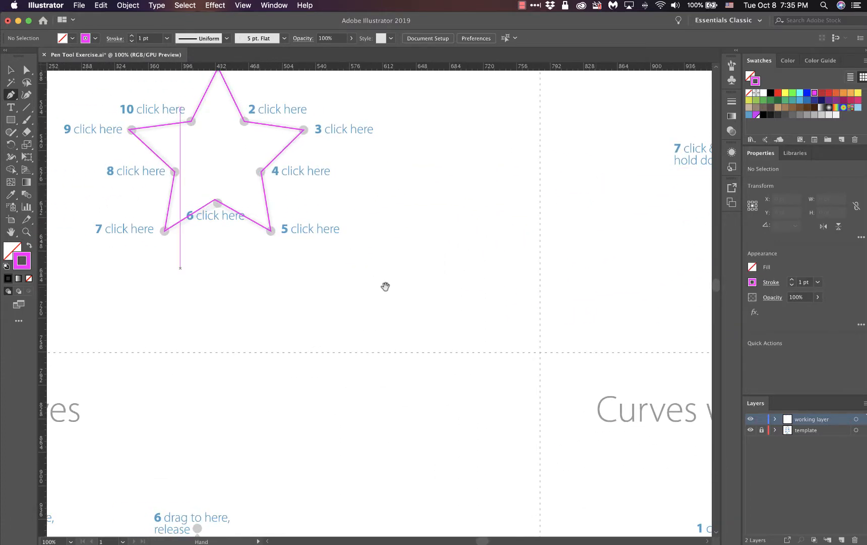
pyautogui.moveTo(388, 287); pyautogui.dragTo(597, 28)
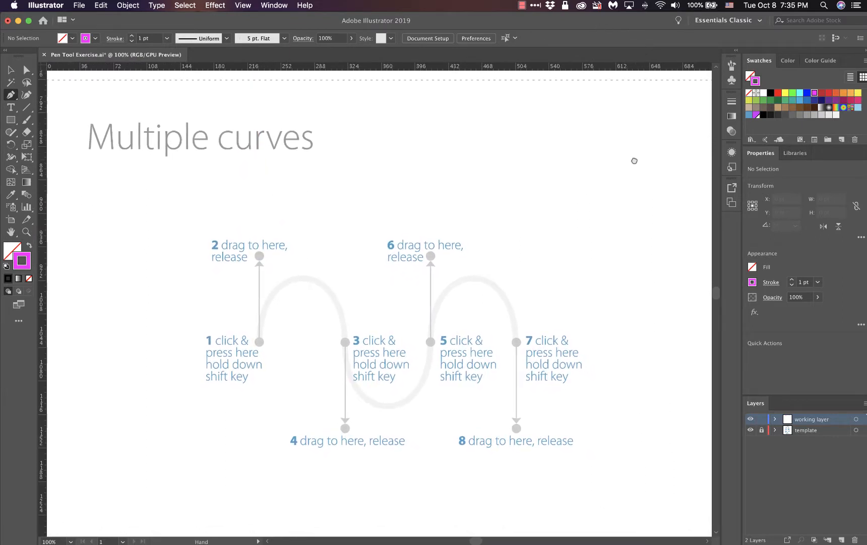
pyautogui.moveTo(633, 161); pyautogui.dragTo(616, 155)
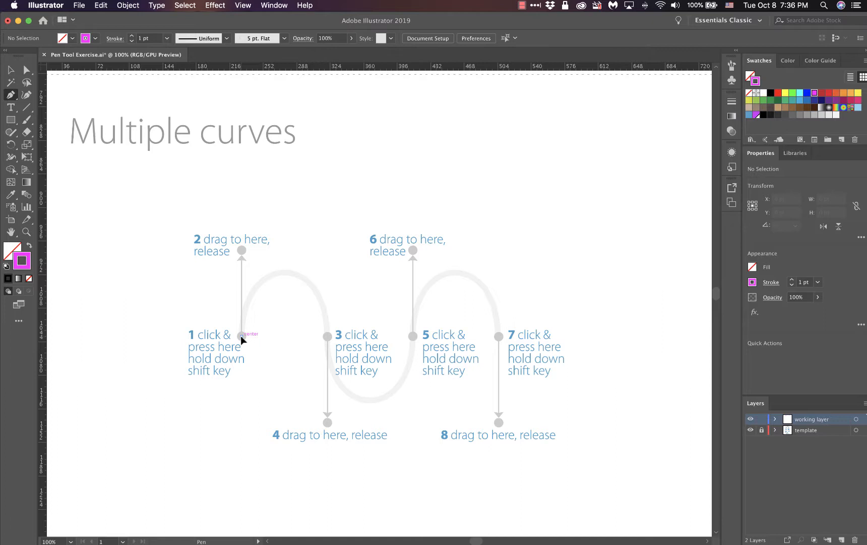
# Start the Multiple curves wave with smooth points at 1 and 3, about 92 pt apart, pulling straight vertical handles to 2 and 4
pyautogui.press('shift')
pyautogui.moveTo(241, 336); pyautogui.dragTo(241, 252)
pyautogui.moveTo(242, 250); pyautogui.dragTo(242, 251)
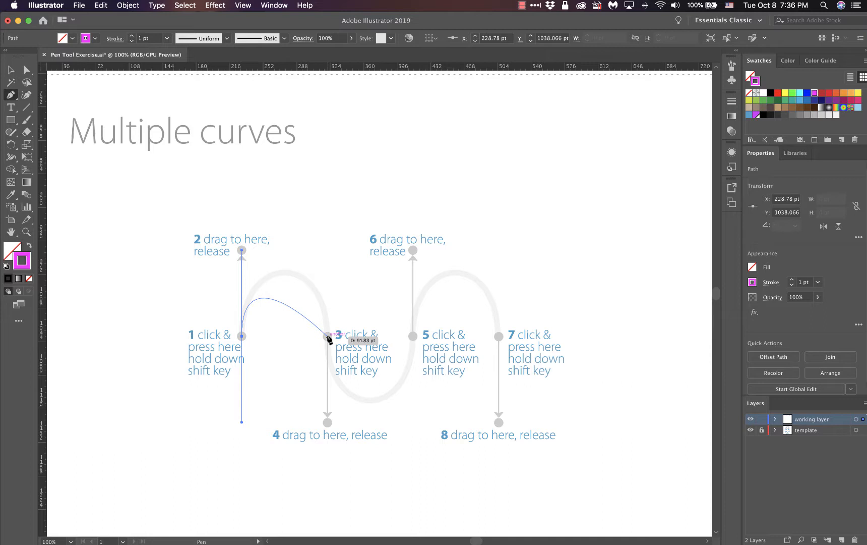
pyautogui.moveTo(327, 336); pyautogui.dragTo(328, 336)
pyautogui.press('shift')
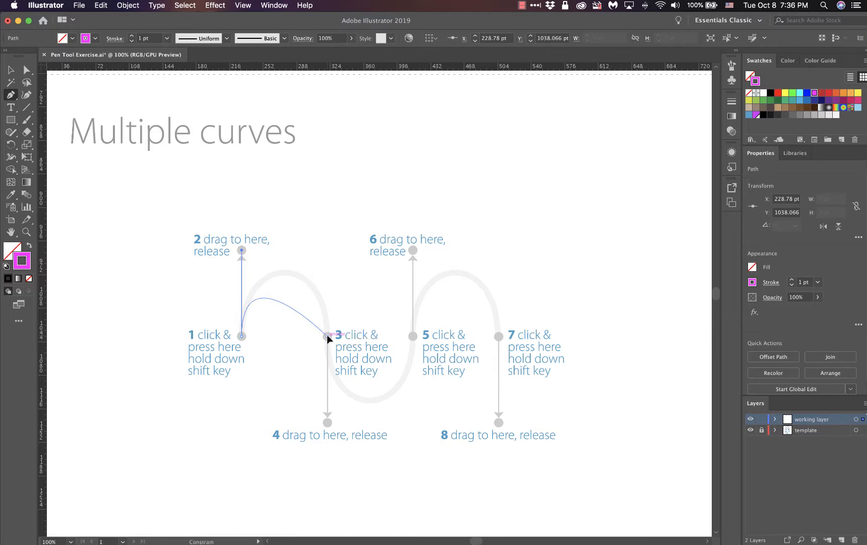
pyautogui.moveTo(328, 338); pyautogui.dragTo(330, 422)
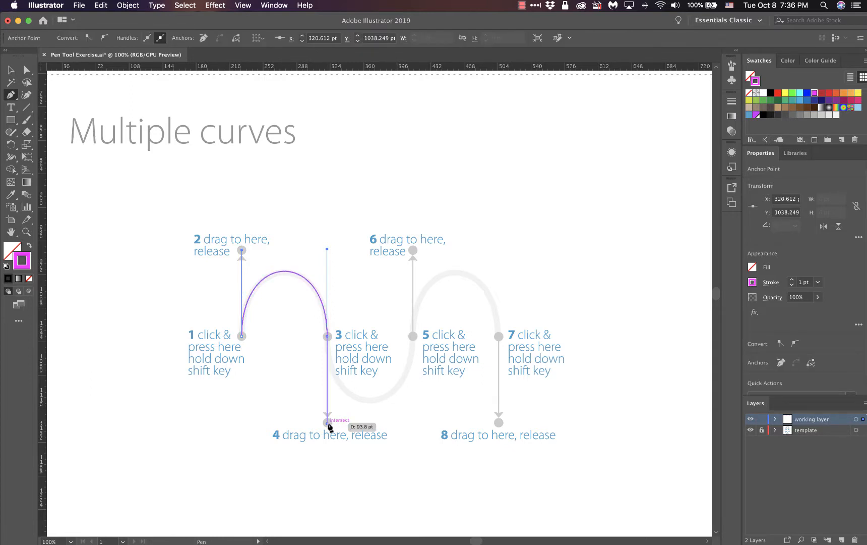
# Continue the wave with smooth points at 5 and 7, pulling vertical handles to 6 and 8, and end the path open
pyautogui.click(413, 337)
pyautogui.press('shift')
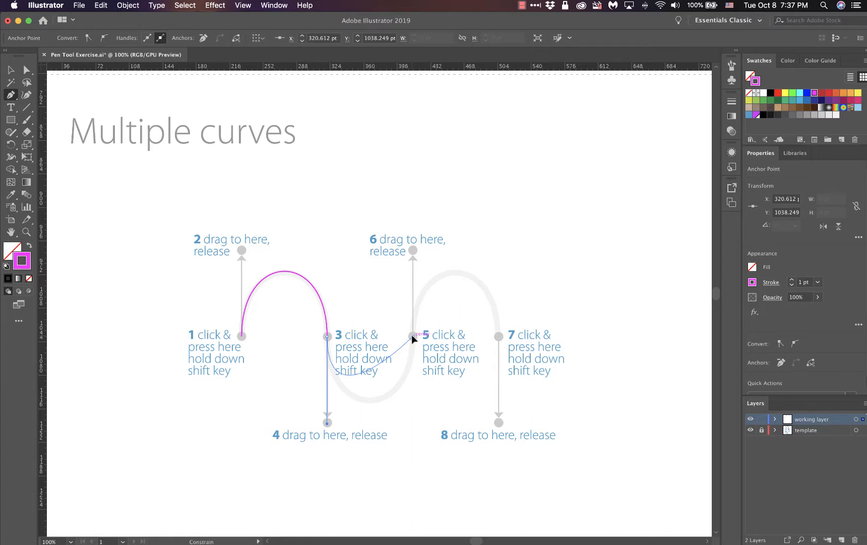
pyautogui.moveTo(412, 334); pyautogui.dragTo(414, 252)
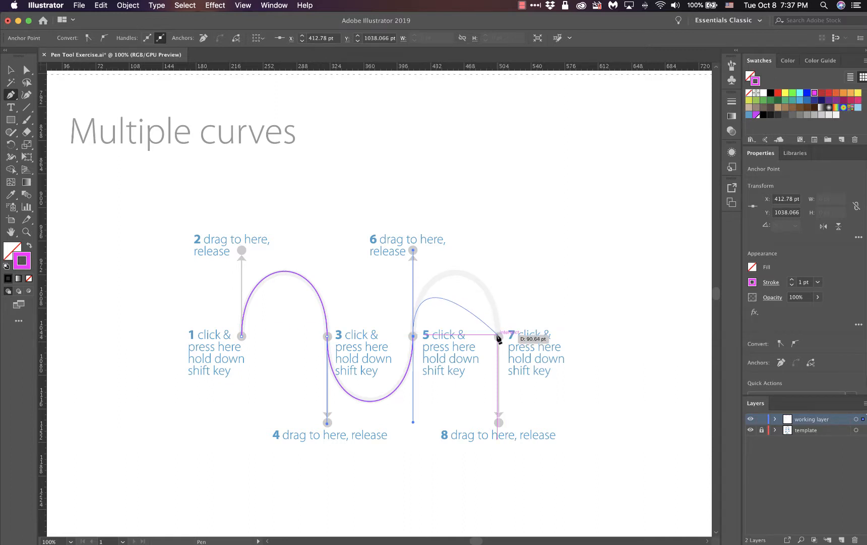
pyautogui.moveTo(498, 335); pyautogui.dragTo(498, 334)
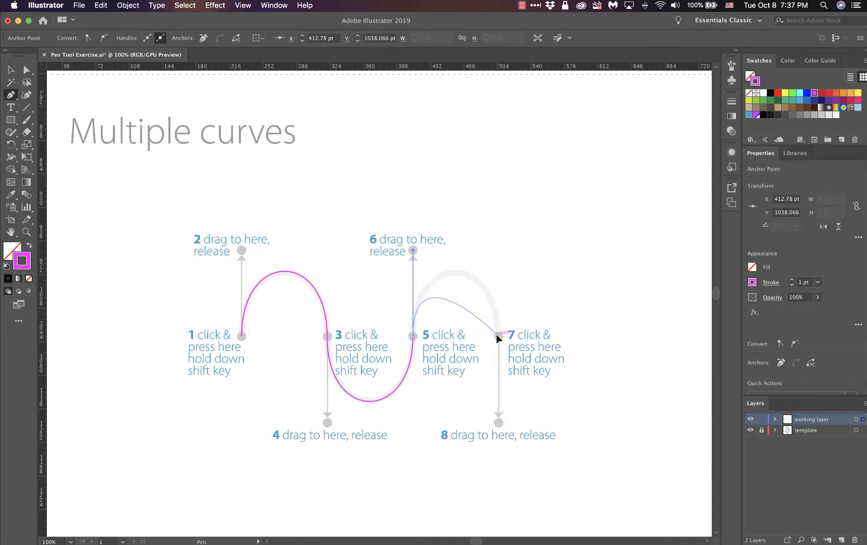
pyautogui.press('shift')
pyautogui.moveTo(496, 334); pyautogui.dragTo(501, 427)
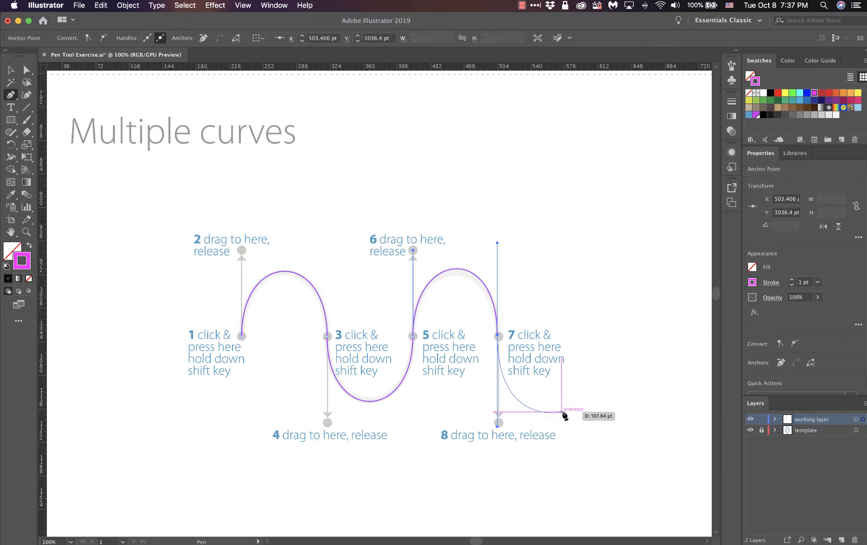
pyautogui.press('Escape')
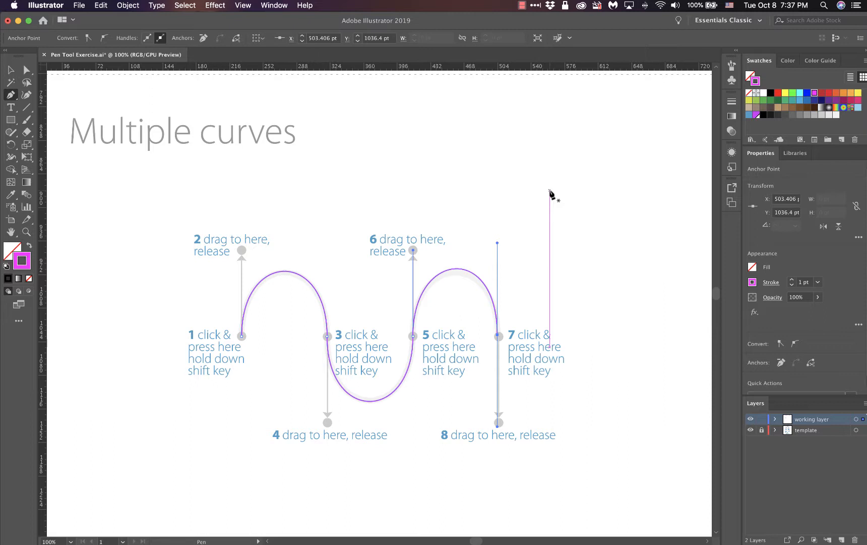
# Undo the traced wave until the Multiple curves template is empty again
pyautogui.press('super+z')
pyautogui.press('super+z')
pyautogui.press('super+z')
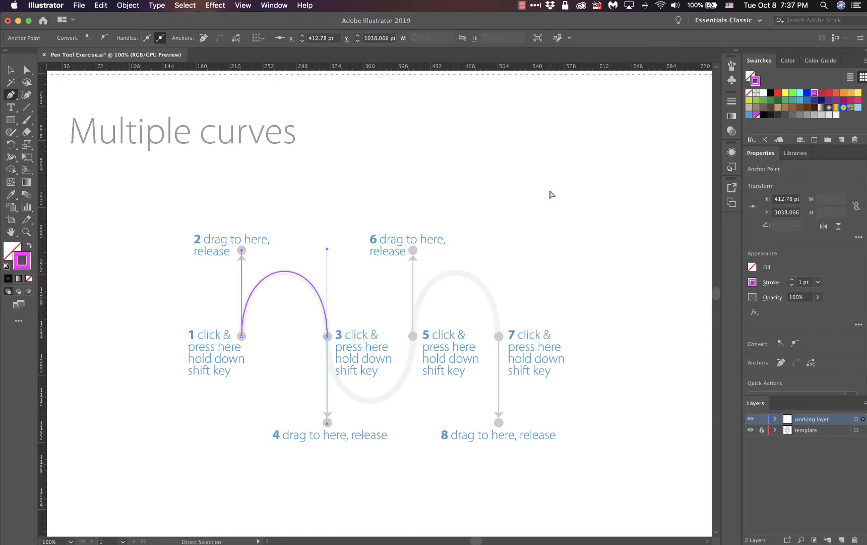
pyautogui.keyDown('super'); pyautogui.click(551, 194); pyautogui.keyUp('super')
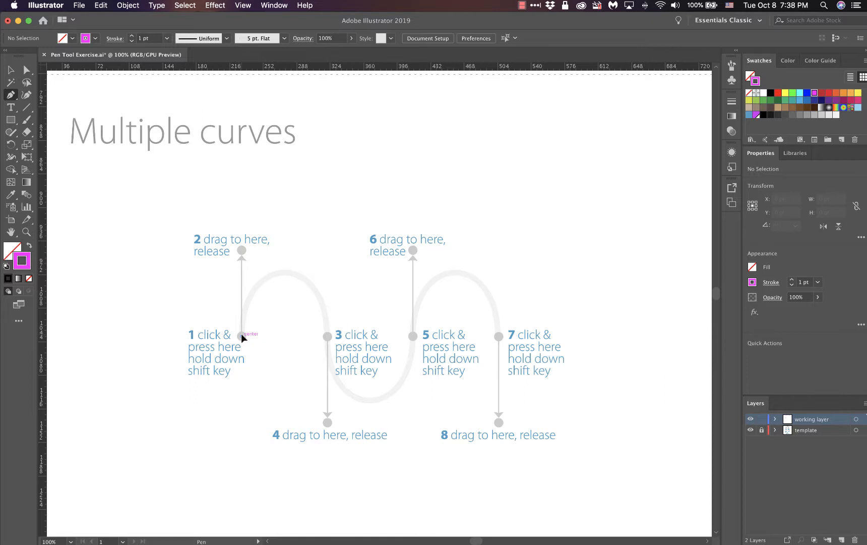
# Redraw the wave's first arch with smooth Pen points at 1 and 3, pulling straight vertical handles to 2 and 4
pyautogui.moveTo(241, 332); pyautogui.dragTo(242, 249)
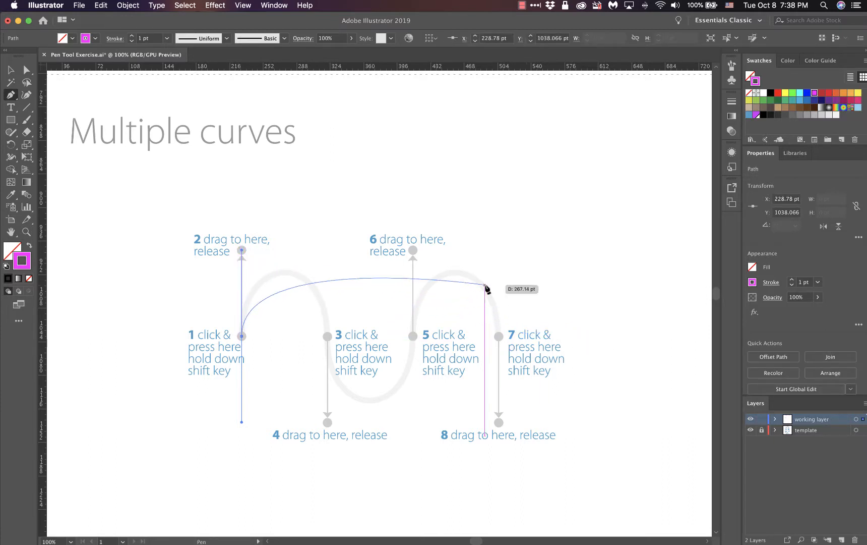
pyautogui.click(327, 336)
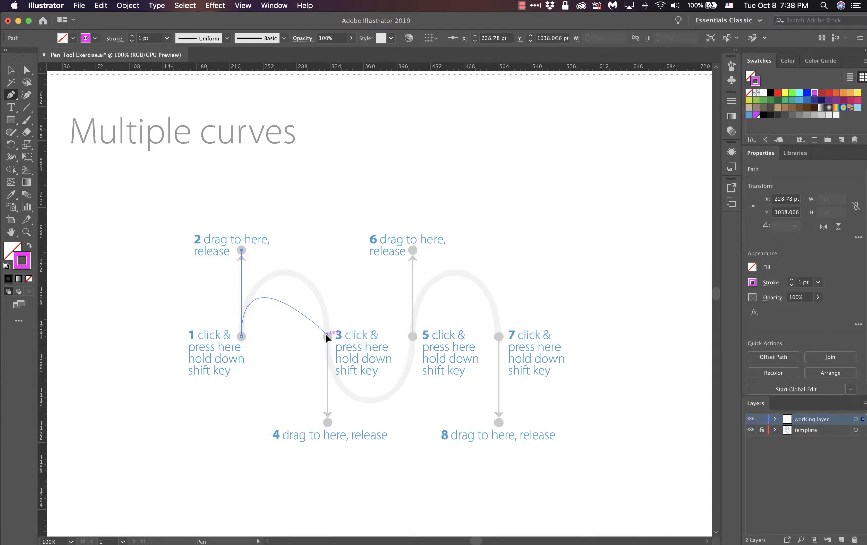
pyautogui.press('shift')
pyautogui.moveTo(327, 335); pyautogui.dragTo(327, 423)
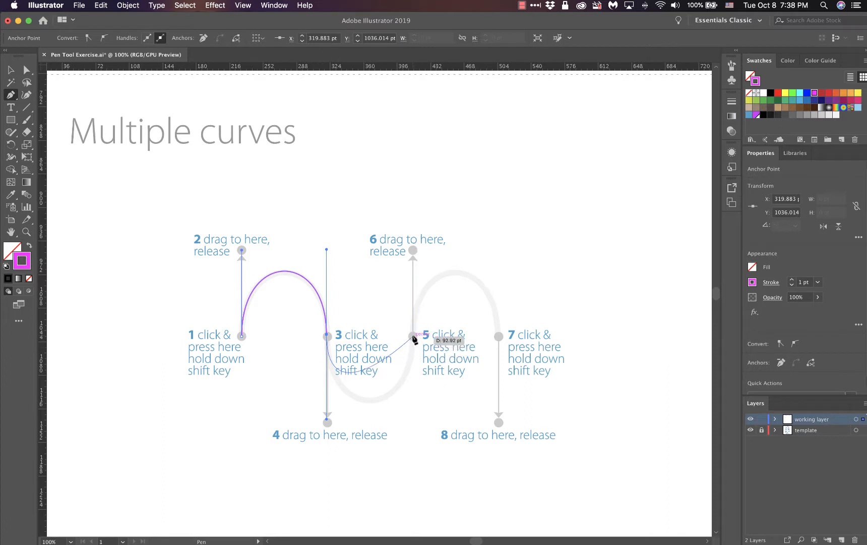
# Complete the redrawn wave with smooth points at 5 and 7, pulling vertical handles to 6 and 8, and leave the path open
pyautogui.moveTo(413, 336); pyautogui.dragTo(412, 336)
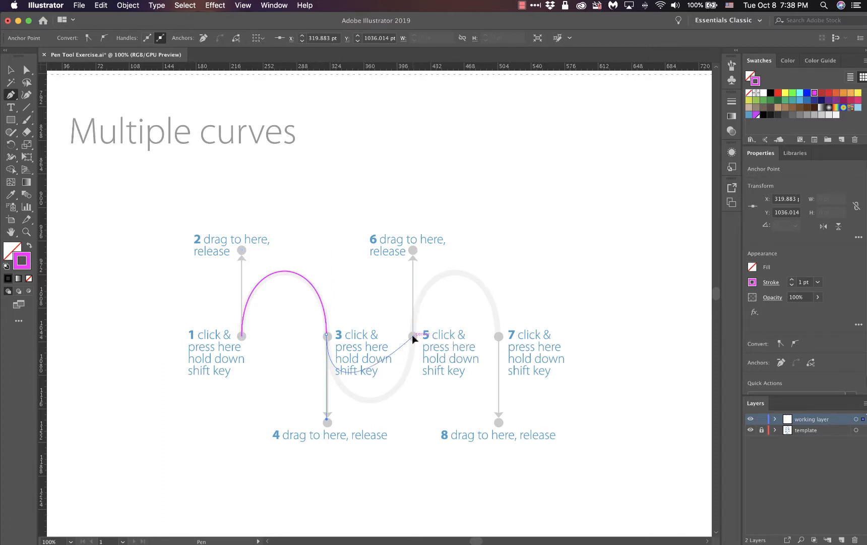
pyautogui.press('shift')
pyautogui.moveTo(412, 334); pyautogui.dragTo(412, 247)
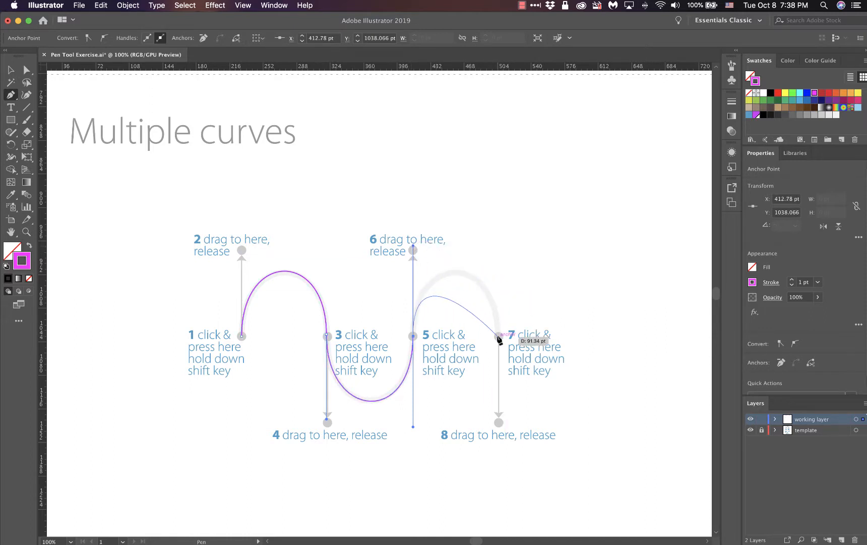
pyautogui.moveTo(498, 337); pyautogui.dragTo(499, 423)
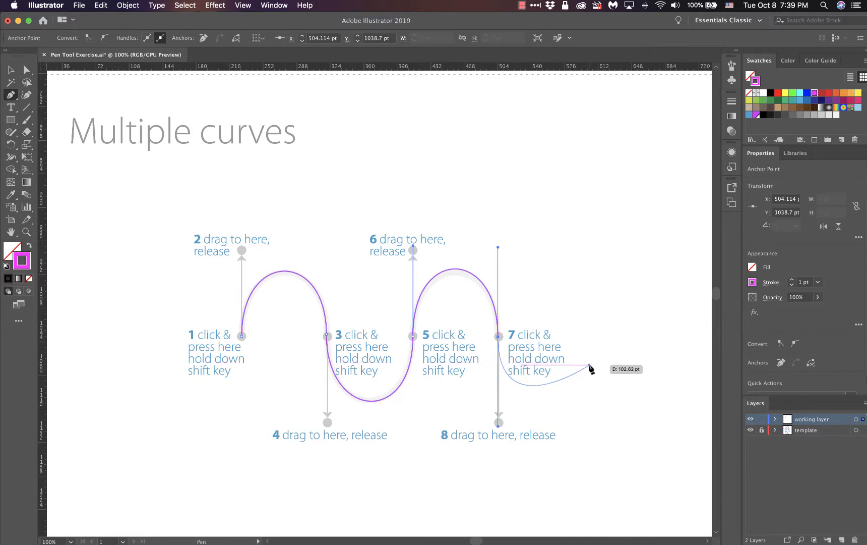
pyautogui.press('Escape')
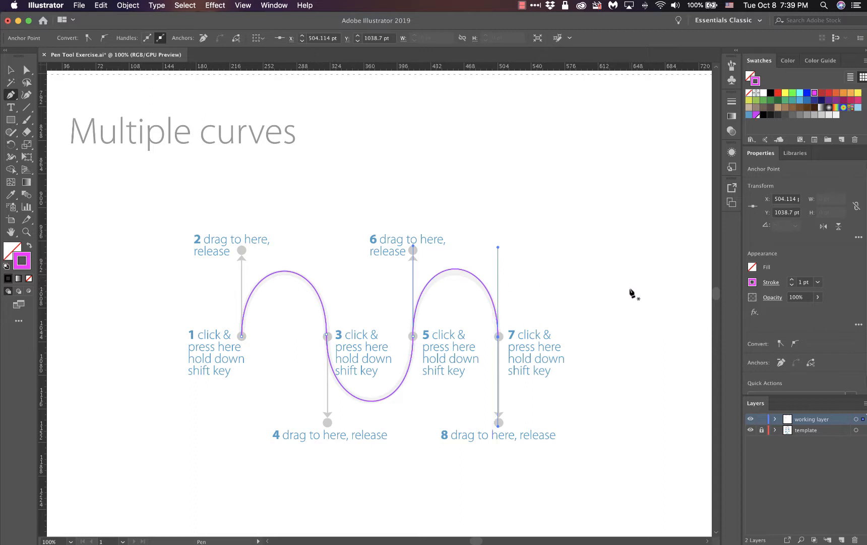
# Start a Pen path at point 1 of the Combining curves with straight lines exercise, pulling its vertical handle up to 2
pyautogui.moveTo(656, 283); pyautogui.dragTo(176, 274)
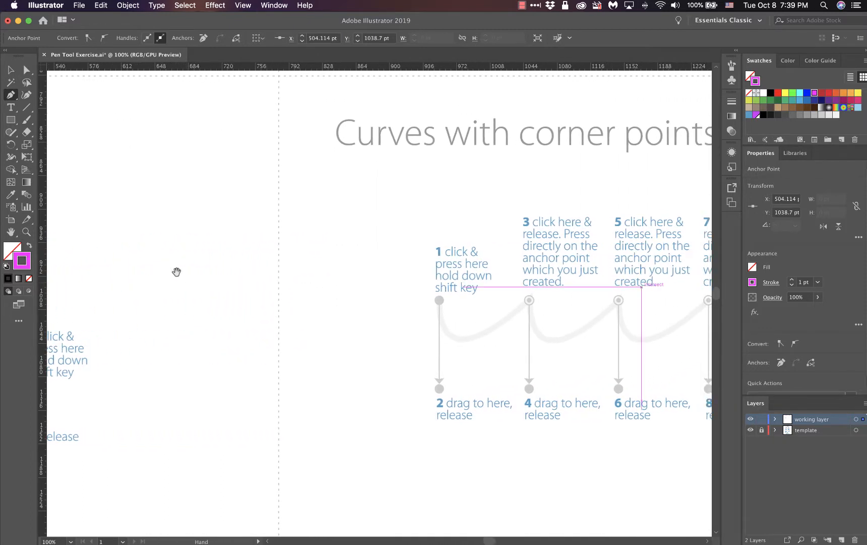
pyautogui.moveTo(389, 252); pyautogui.dragTo(176, 248)
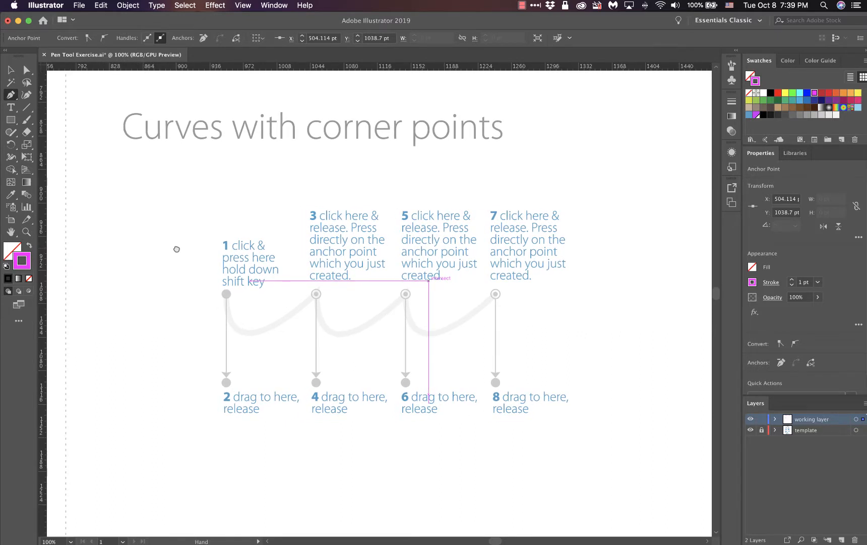
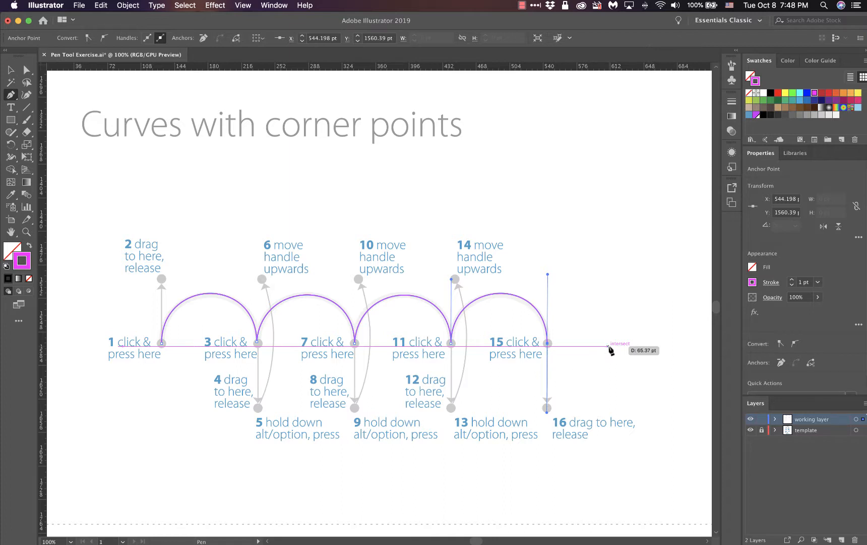
pyautogui.scroll(-4, 616, 321)
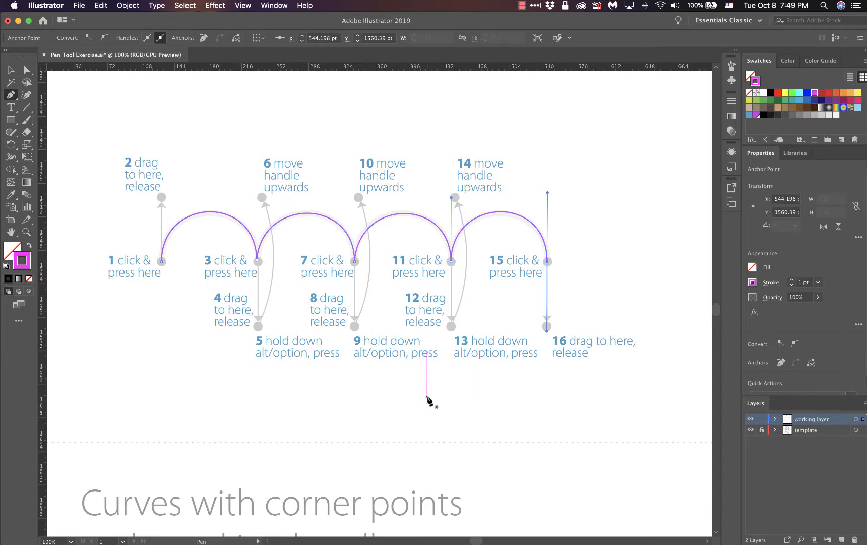
pyautogui.moveTo(274, 409); pyautogui.dragTo(106, 380)
pyautogui.moveTo(537, 346); pyautogui.dragTo(210, 365)
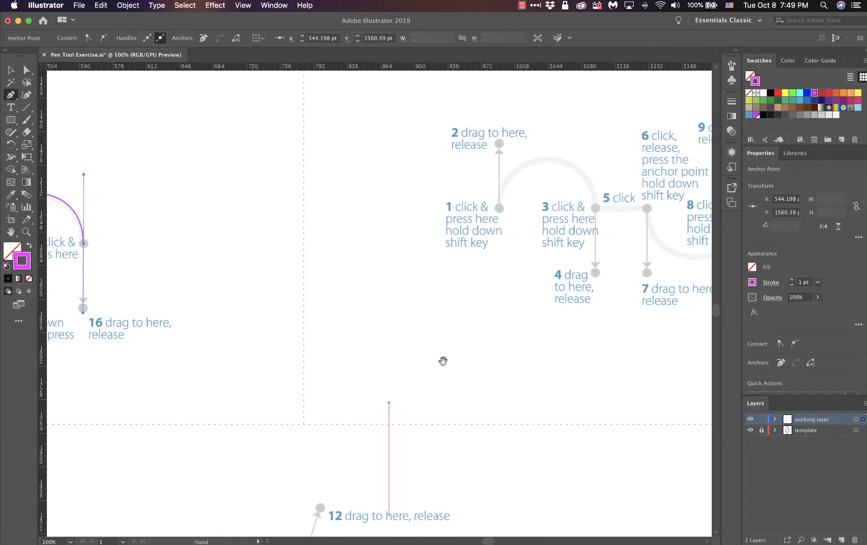
pyautogui.moveTo(651, 363); pyautogui.dragTo(360, 461)
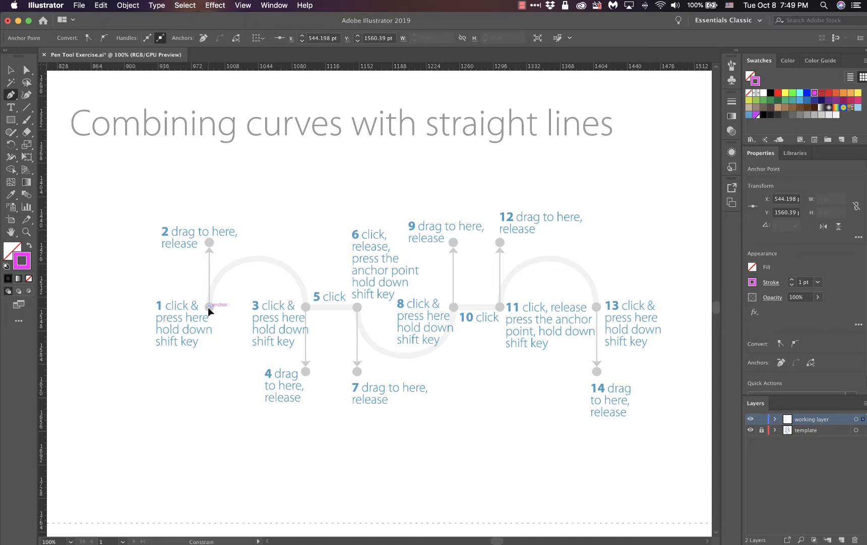
pyautogui.moveTo(208, 306); pyautogui.dragTo(210, 243)
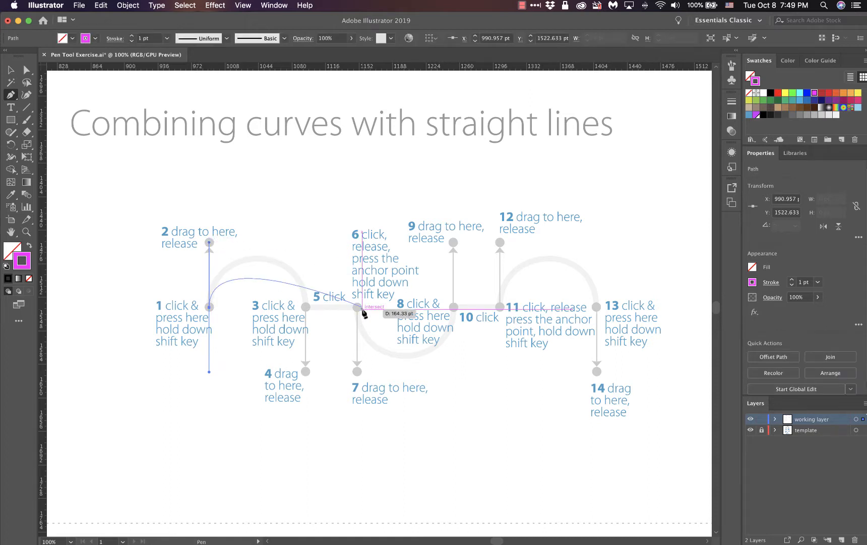
pyautogui.press('super')
pyautogui.press('super+z')
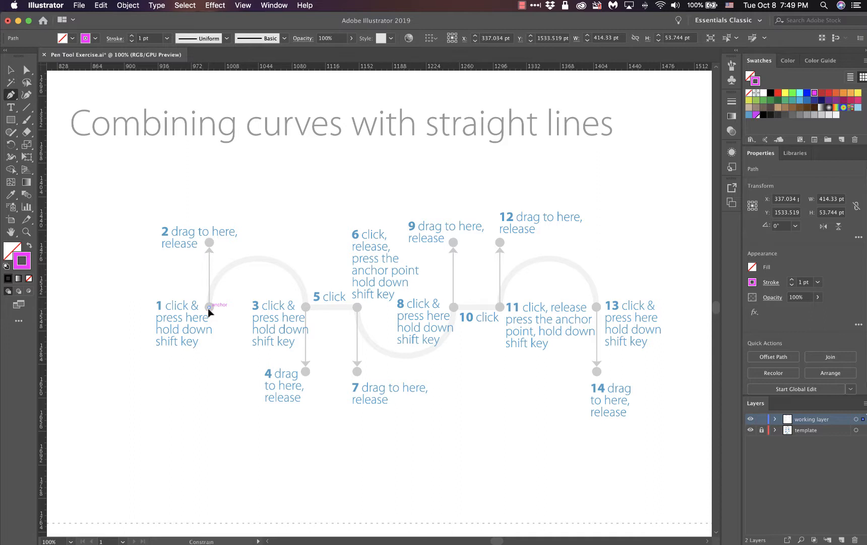
pyautogui.moveTo(208, 306); pyautogui.dragTo(209, 243)
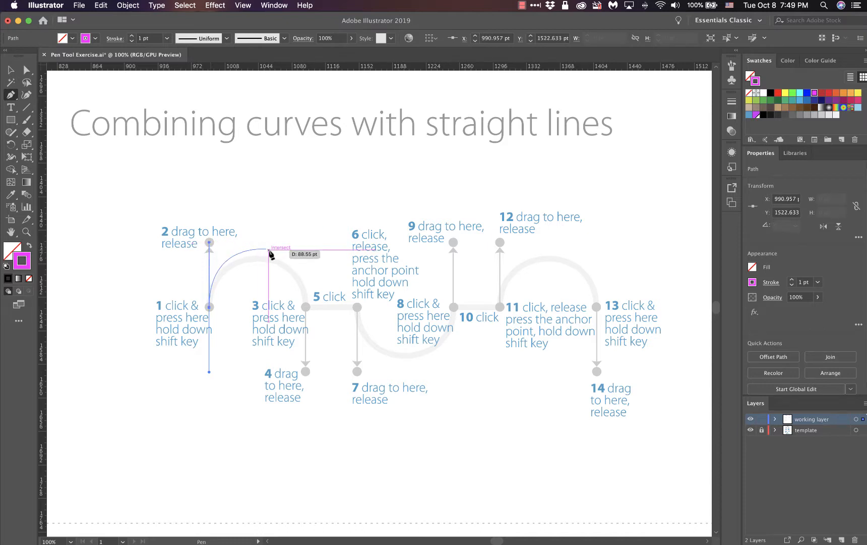
# Try tracing the arch with a smooth point at 3 pulled to 4, add the anchor at 5, and undo back to point 1
pyautogui.click(305, 308)
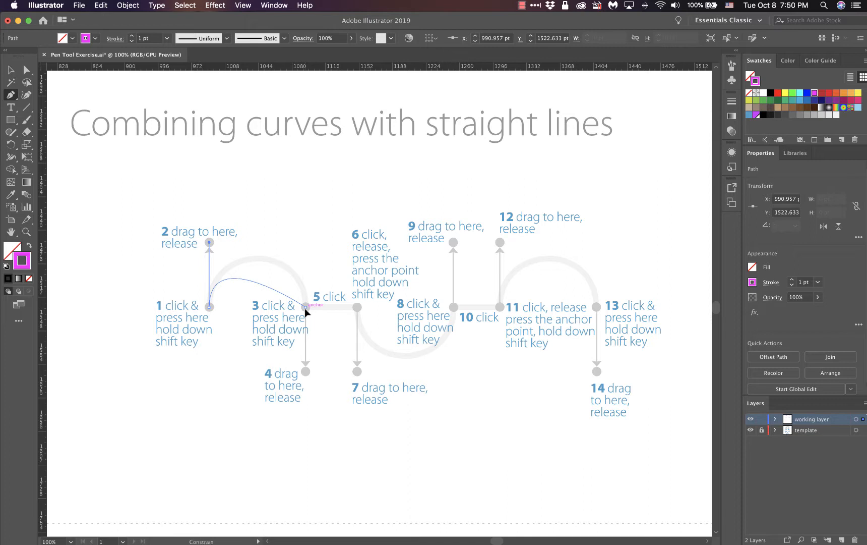
pyautogui.moveTo(305, 311); pyautogui.dragTo(304, 374)
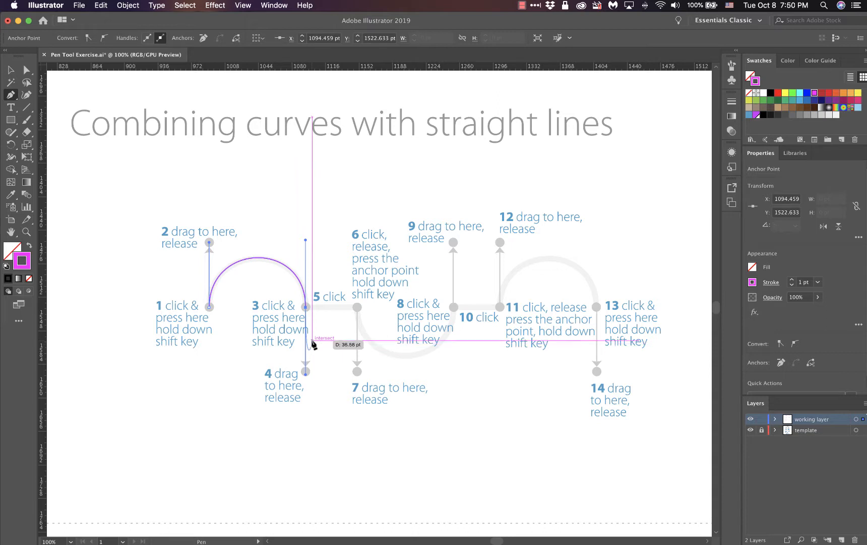
pyautogui.click(357, 306)
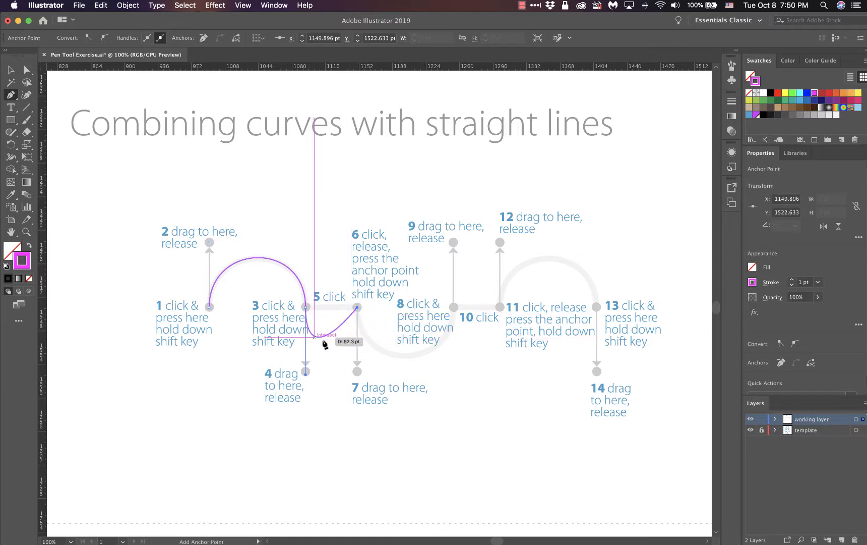
pyautogui.moveTo(353, 313)
pyautogui.mouseDown()
pyautogui.moveTo(353, 300)
pyautogui.moveTo(376, 309)
pyautogui.moveTo(345, 305)
pyautogui.moveTo(363, 322)
pyautogui.mouseUp()
pyautogui.press('super+z')
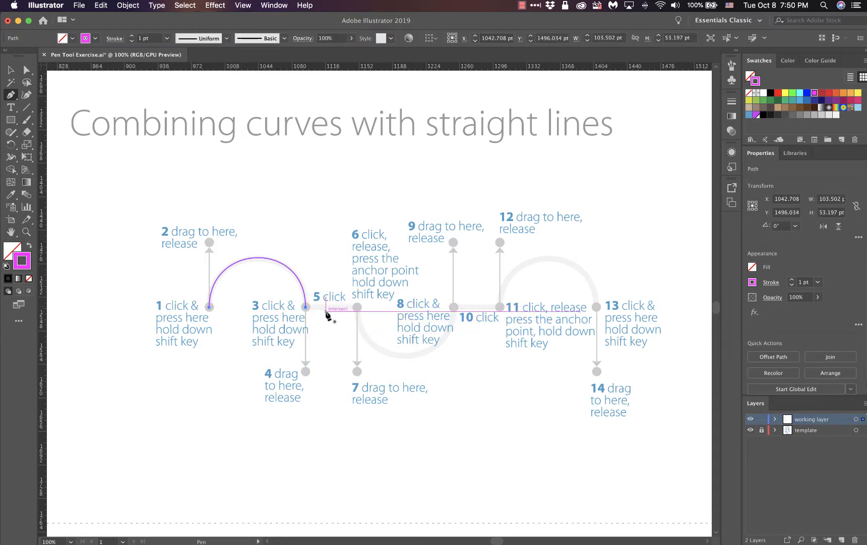
pyautogui.click(357, 306)
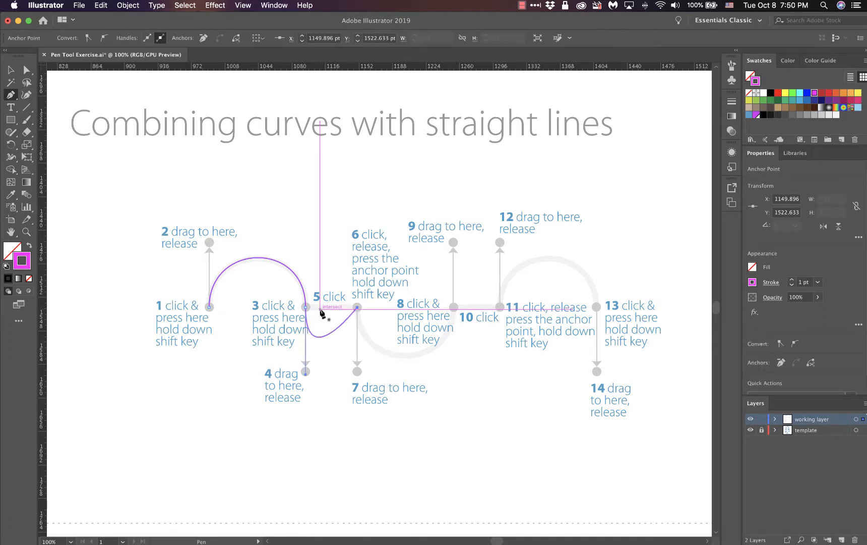
pyautogui.press('super+z')
pyautogui.press('super+z')
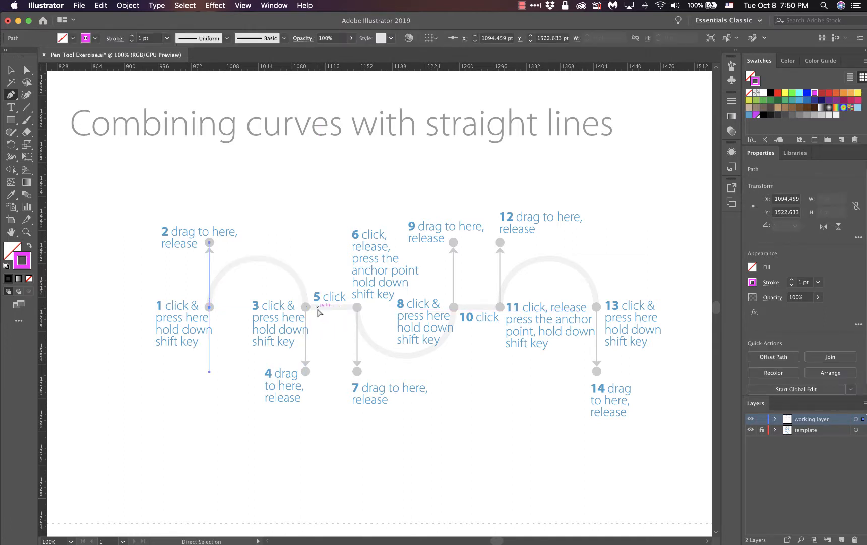
# Redraw the smooth point at 3, retract its outgoing handle, try the straight segment to 5, and undo back to point 1
pyautogui.moveTo(305, 307); pyautogui.dragTo(308, 373)
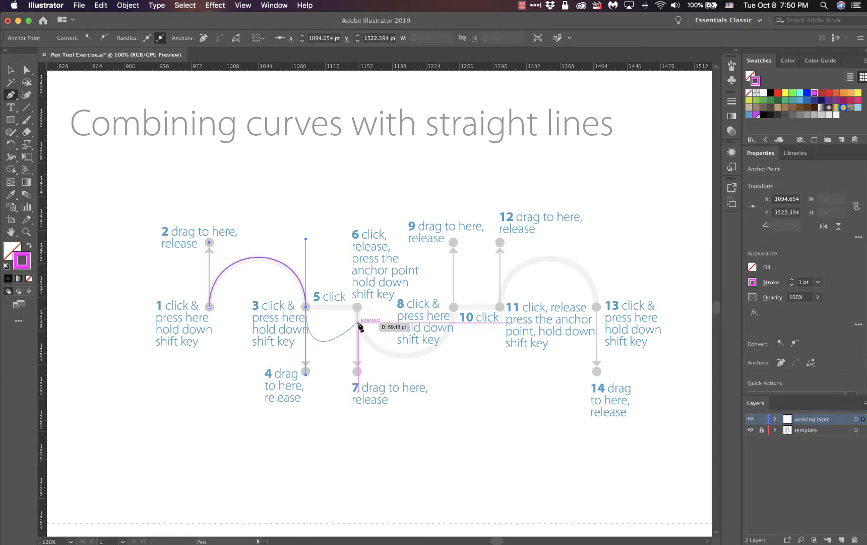
pyautogui.press('alt')
pyautogui.moveTo(301, 380)
pyautogui.mouseDown()
pyautogui.moveTo(325, 364)
pyautogui.moveTo(344, 313)
pyautogui.moveTo(309, 367)
pyautogui.mouseUp()
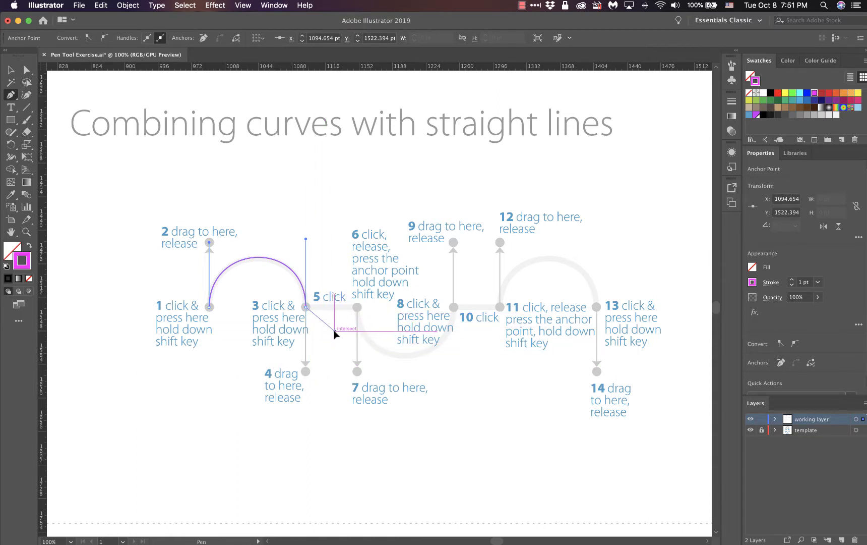
pyautogui.click(356, 306)
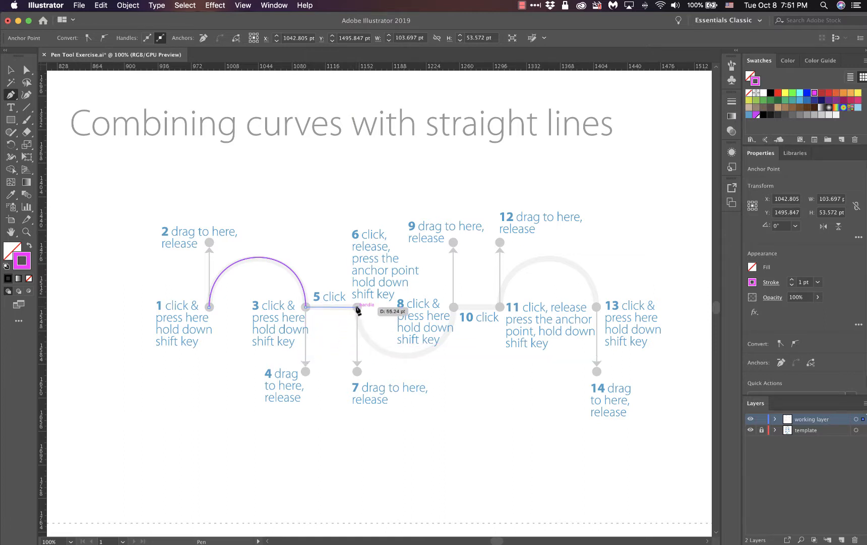
pyautogui.click(358, 306)
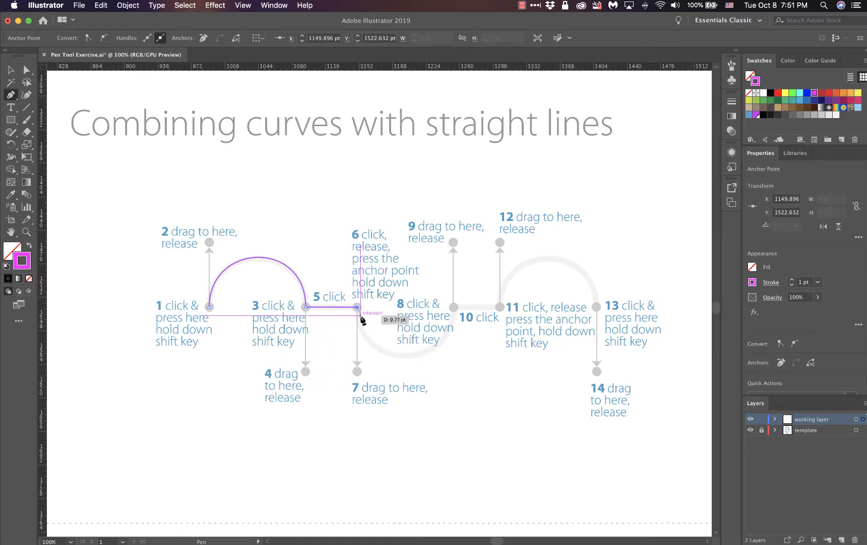
pyautogui.press('super')
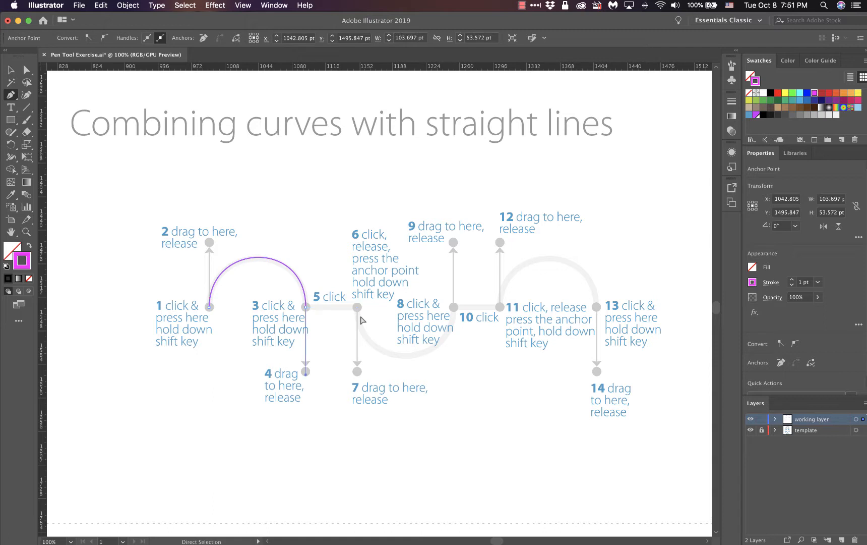
pyautogui.press('super+z')
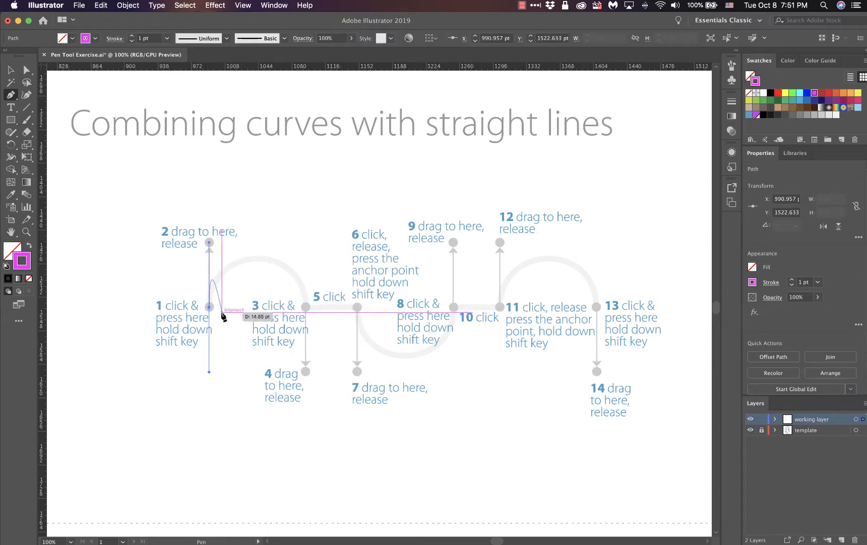
# Draw the arch with a smooth point at 3 pulled to 4, redirect its outgoing handle toward 5, and add the straight segment to 5
pyautogui.click(306, 307)
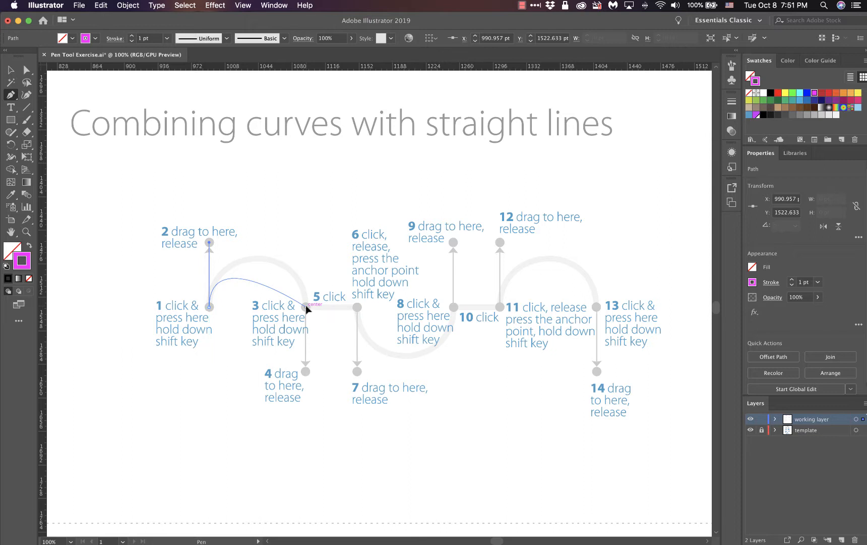
pyautogui.moveTo(305, 306); pyautogui.dragTo(309, 375)
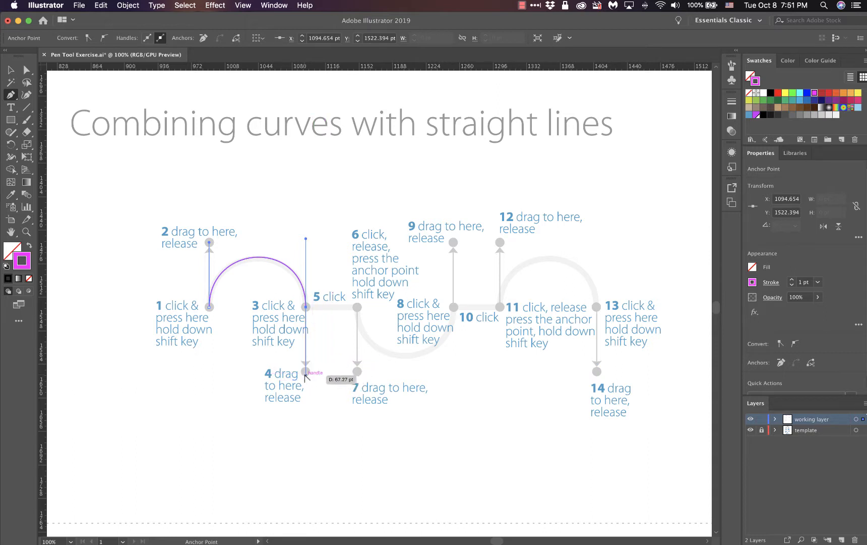
pyautogui.moveTo(305, 375); pyautogui.dragTo(356, 307)
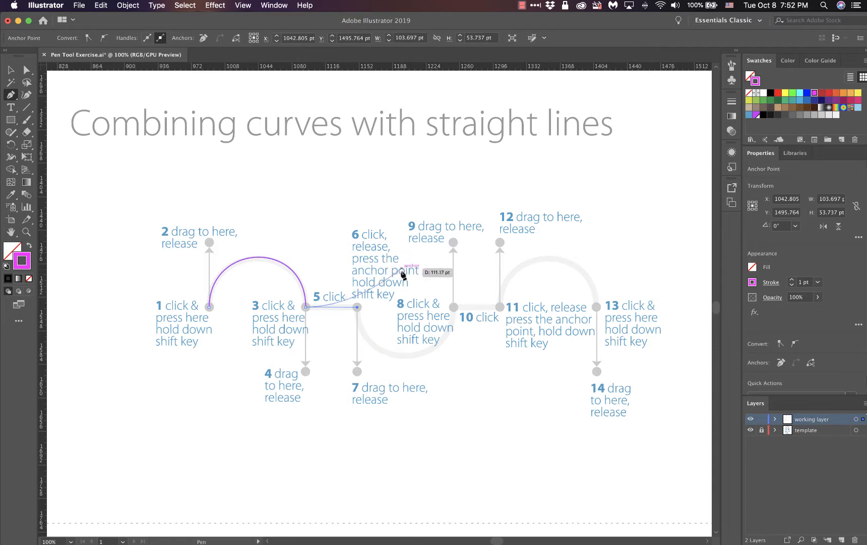
pyautogui.click(357, 308)
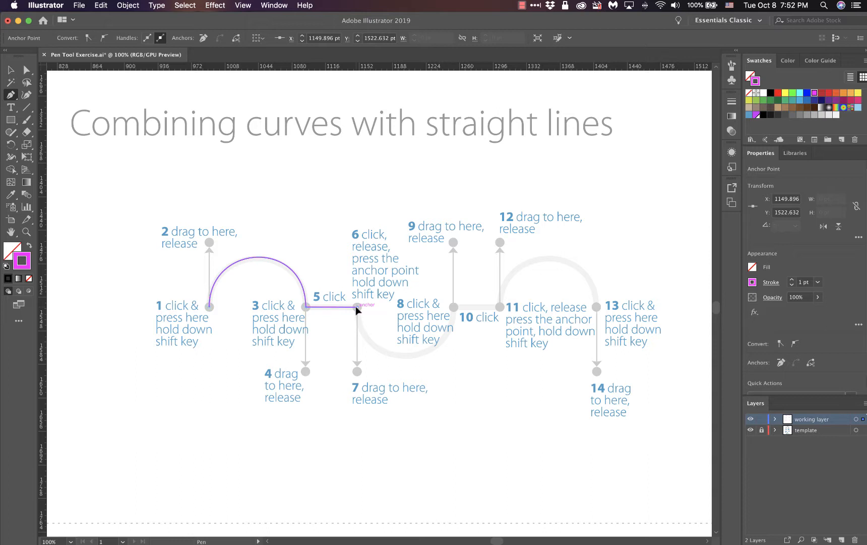
# Trace the lower arch by pulling a vertical handle from the anchor at 6 to 7 and a smooth point at 8 up to 9
pyautogui.moveTo(356, 305); pyautogui.dragTo(355, 338)
pyautogui.moveTo(357, 373); pyautogui.dragTo(355, 371)
pyautogui.moveTo(453, 307); pyautogui.dragTo(454, 243)
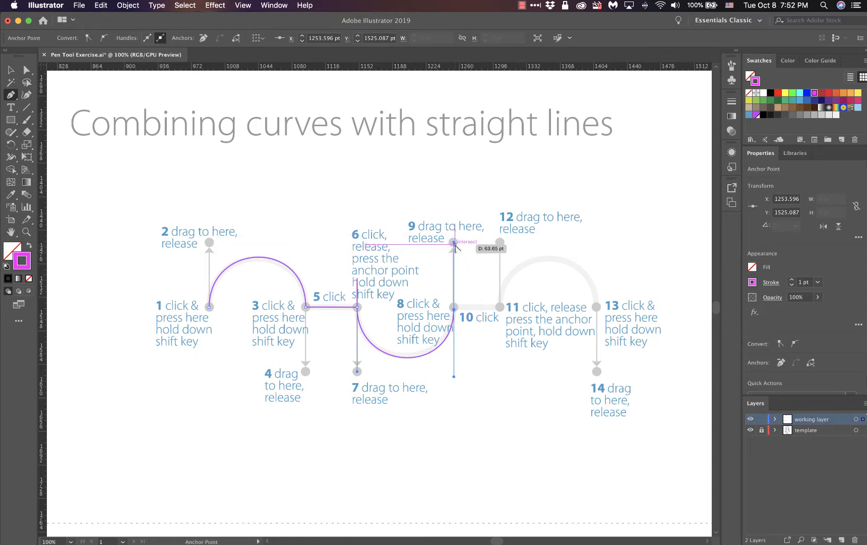
# Redirect the outgoing handle of the anchor at 8 along the straight line and add the straight segment's end anchor at 10
pyautogui.moveTo(454, 243); pyautogui.dragTo(500, 307)
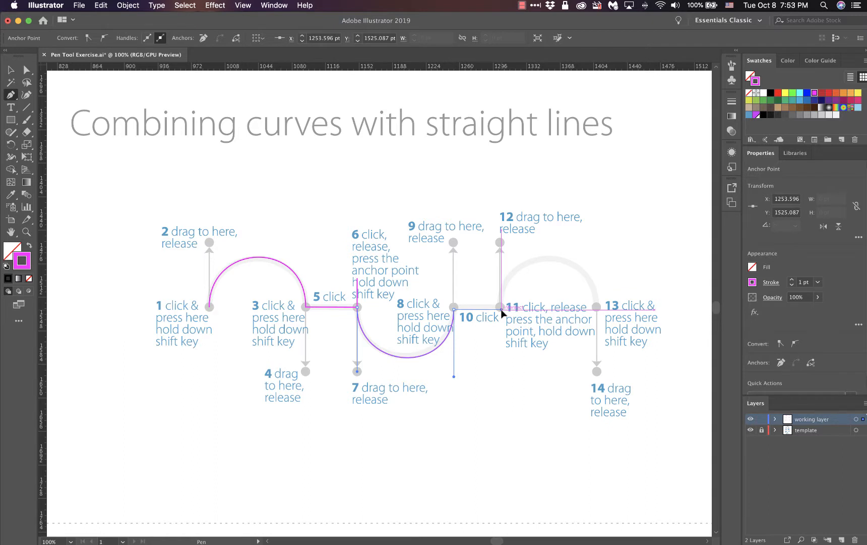
pyautogui.click(500, 310)
pyautogui.moveTo(502, 313); pyautogui.dragTo(502, 311)
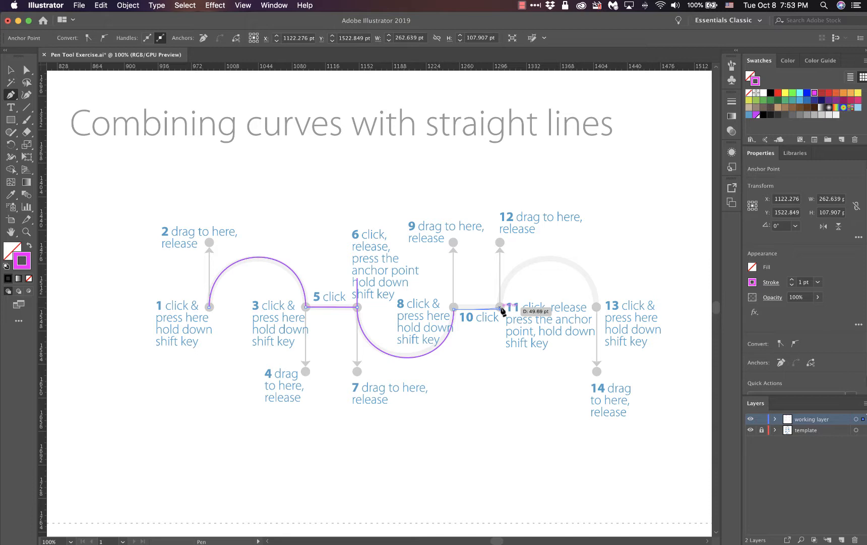
# Trace the last arch with a vertical handle from 11 to 12 and a smooth point at 13 pulled to 14, ending the path open
pyautogui.moveTo(503, 311); pyautogui.dragTo(503, 311)
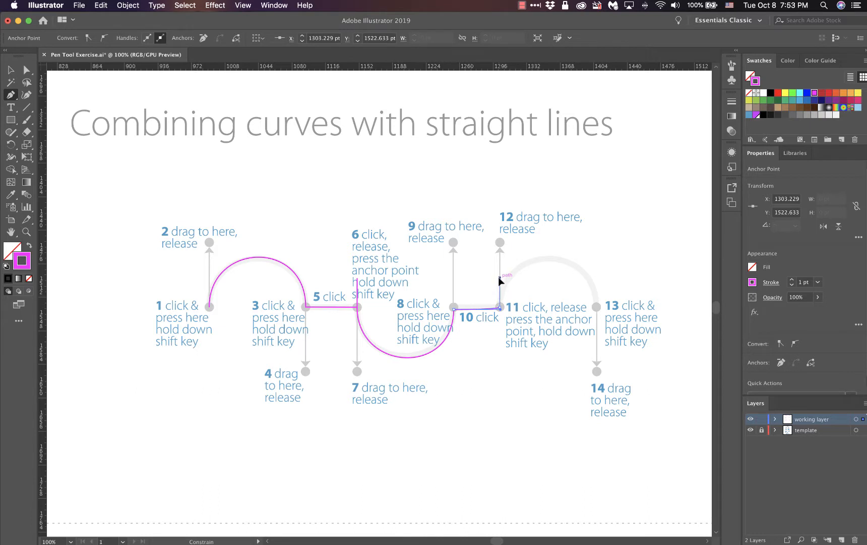
pyautogui.moveTo(499, 252); pyautogui.dragTo(500, 242)
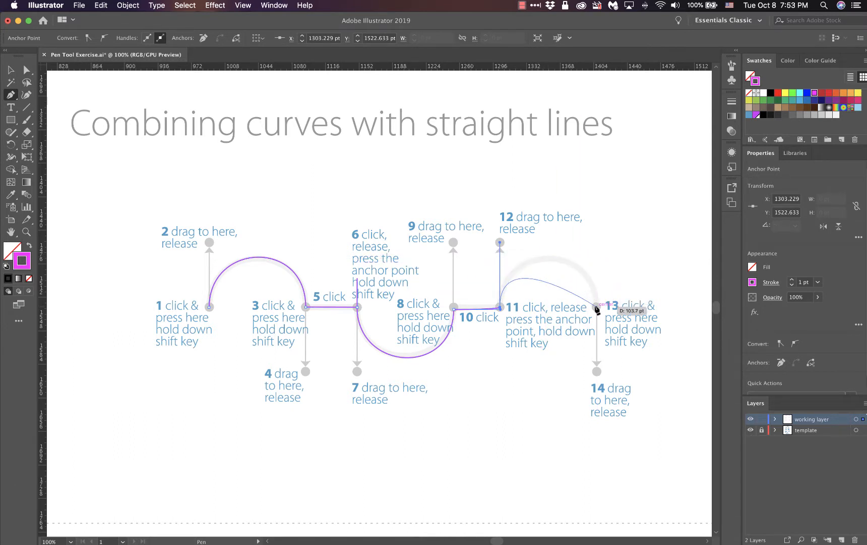
pyautogui.moveTo(595, 304); pyautogui.dragTo(594, 304)
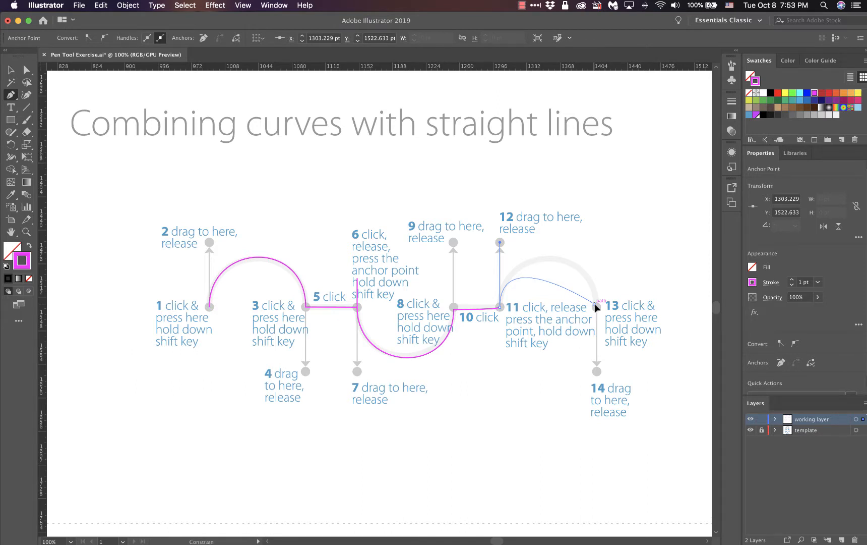
pyautogui.moveTo(595, 303); pyautogui.dragTo(597, 371)
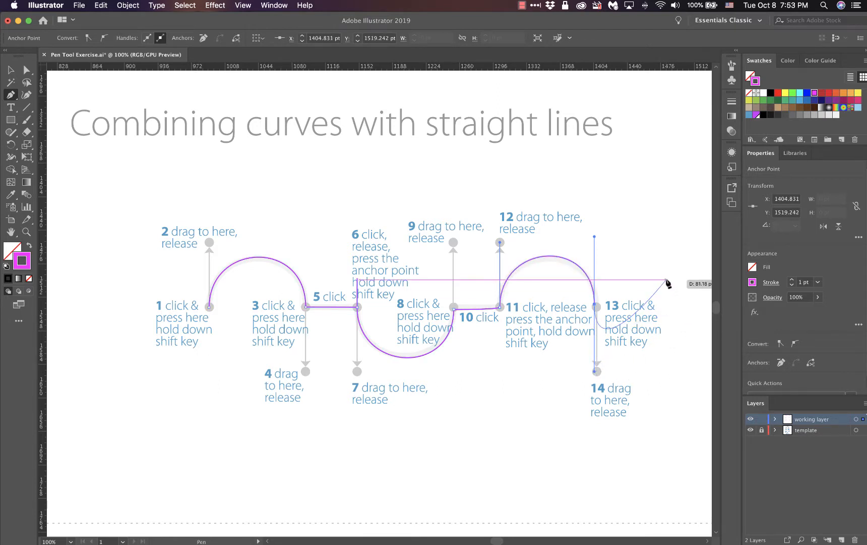
pyautogui.press('Escape')
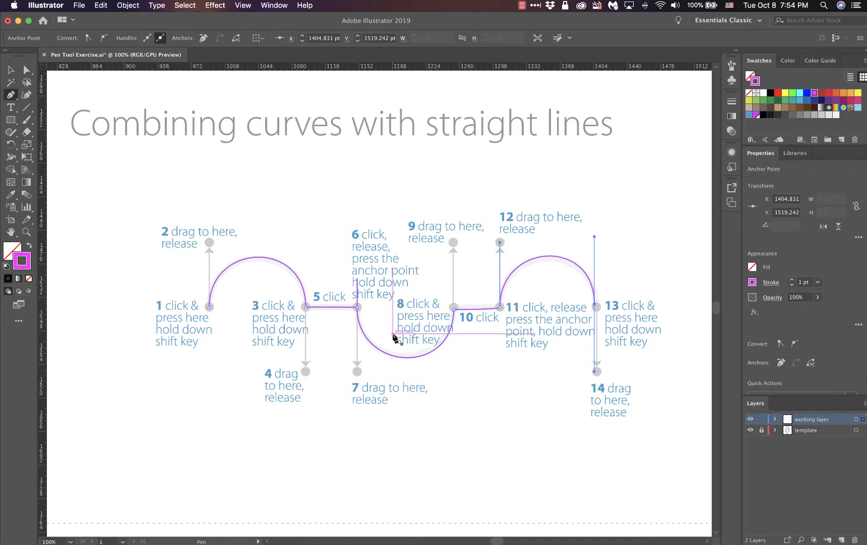
# Review the earlier traced exercises, including Multiple curves and Curves with corner points
pyautogui.moveTo(261, 195); pyautogui.dragTo(671, 396)
pyautogui.moveTo(274, 221); pyautogui.dragTo(506, 494)
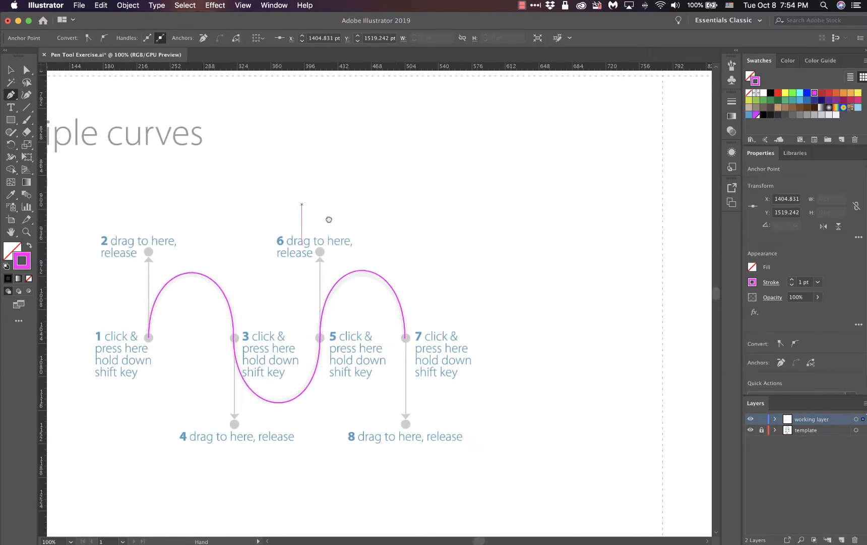
pyautogui.moveTo(329, 219); pyautogui.dragTo(422, 476)
pyautogui.moveTo(433, 395); pyautogui.dragTo(432, 443)
pyautogui.moveTo(496, 342); pyautogui.dragTo(360, 335)
pyautogui.moveTo(598, 457); pyautogui.dragTo(331, 177)
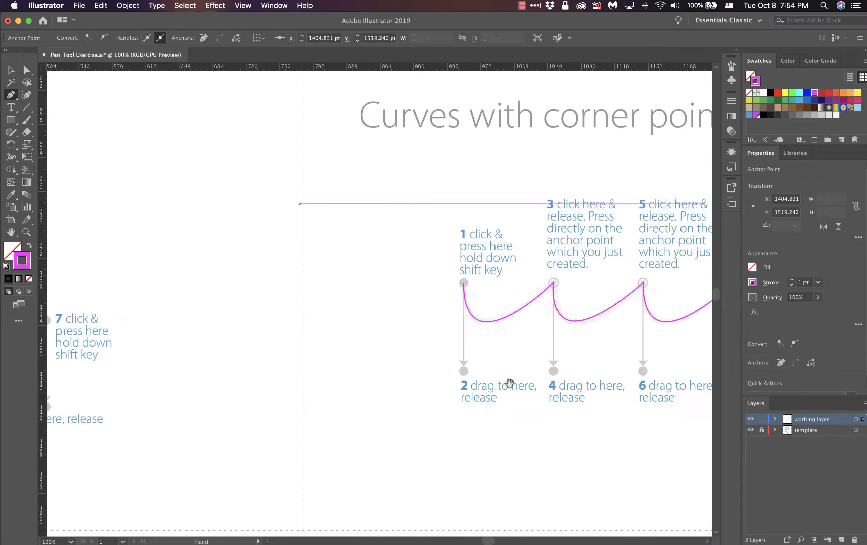
# Examine the template for the last exercise, Curves with corner points and tweaking handles
pyautogui.moveTo(509, 385); pyautogui.dragTo(395, 240)
pyautogui.moveTo(457, 426); pyautogui.dragTo(448, 192)
pyautogui.moveTo(626, 456); pyautogui.dragTo(611, 353)
pyautogui.moveTo(321, 457); pyautogui.dragTo(617, 244)
pyautogui.moveTo(530, 423); pyautogui.dragTo(536, 257)
pyautogui.moveTo(556, 328); pyautogui.dragTo(496, 265)
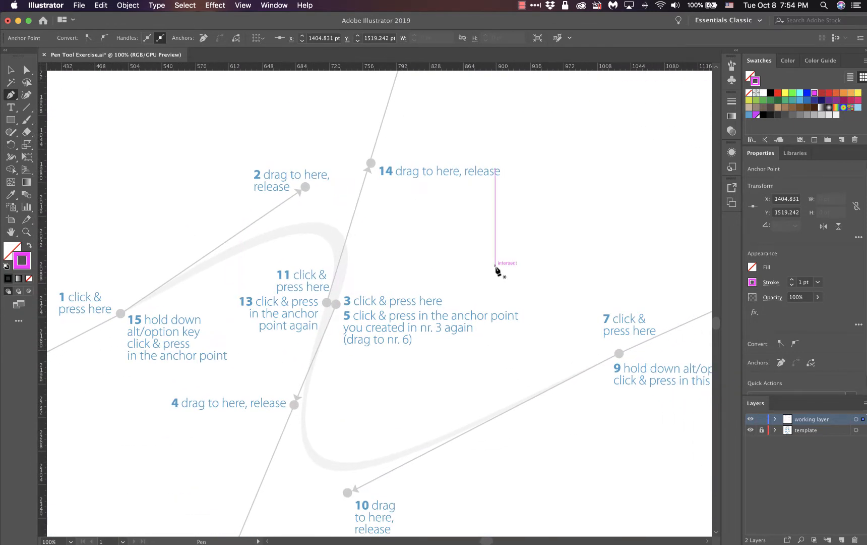
pyautogui.press('super+minus')
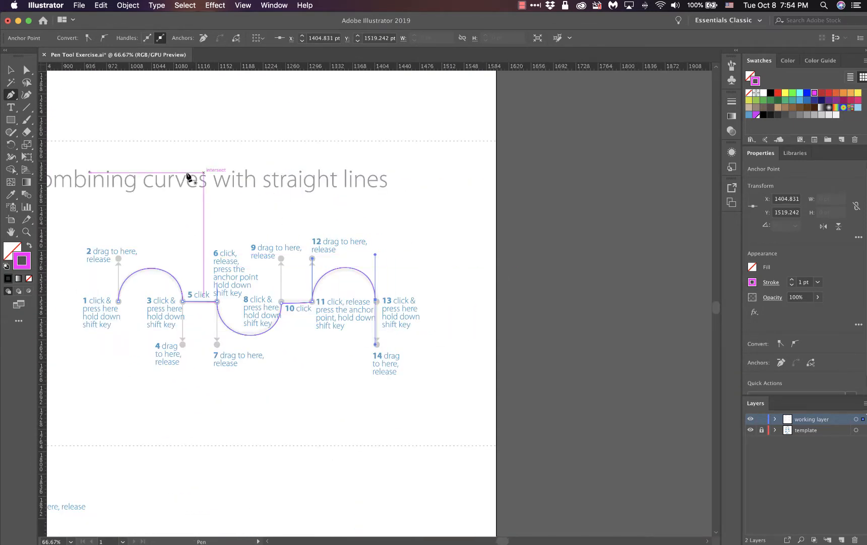
pyautogui.moveTo(136, 182); pyautogui.dragTo(555, 147)
pyautogui.moveTo(448, 358); pyautogui.dragTo(426, 67)
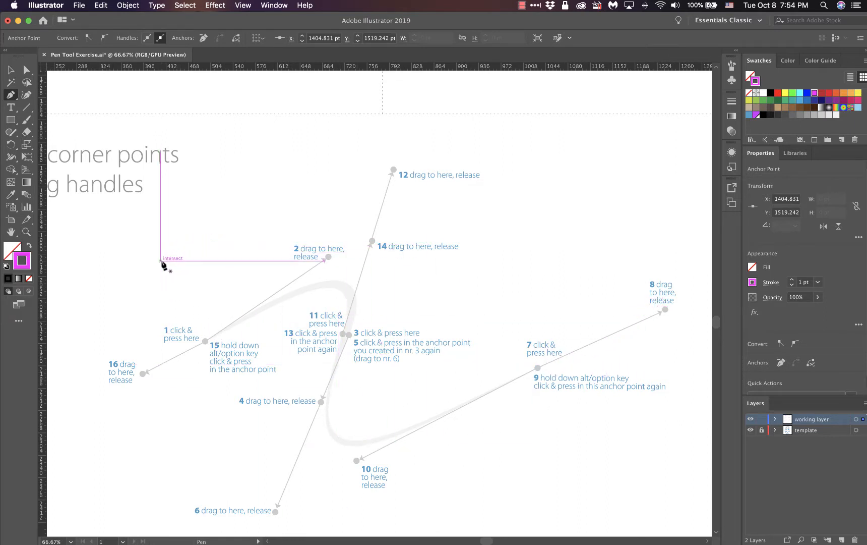
# Start a practice path above the tweaking-handles template, curving over, down and back up to a corner anchor like the template's S shape
pyautogui.click(168, 232)
pyautogui.moveTo(345, 183); pyautogui.dragTo(436, 188)
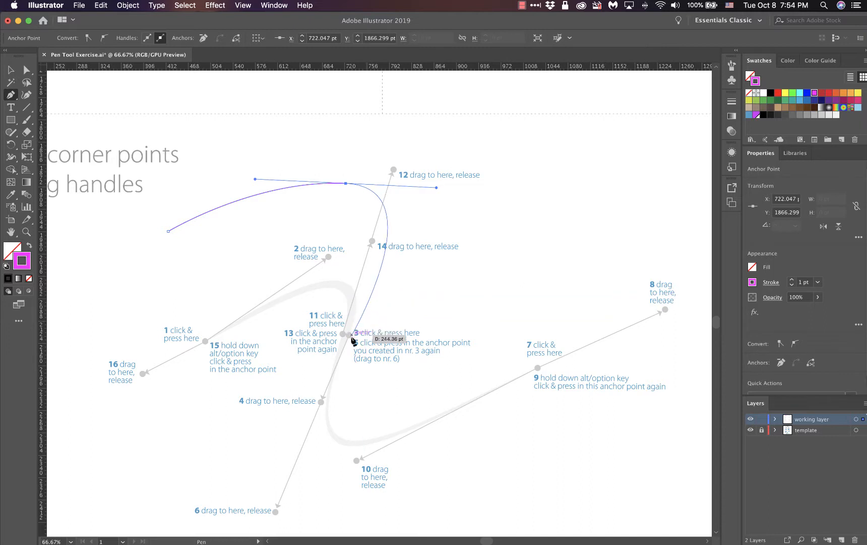
pyautogui.moveTo(352, 336); pyautogui.dragTo(430, 337)
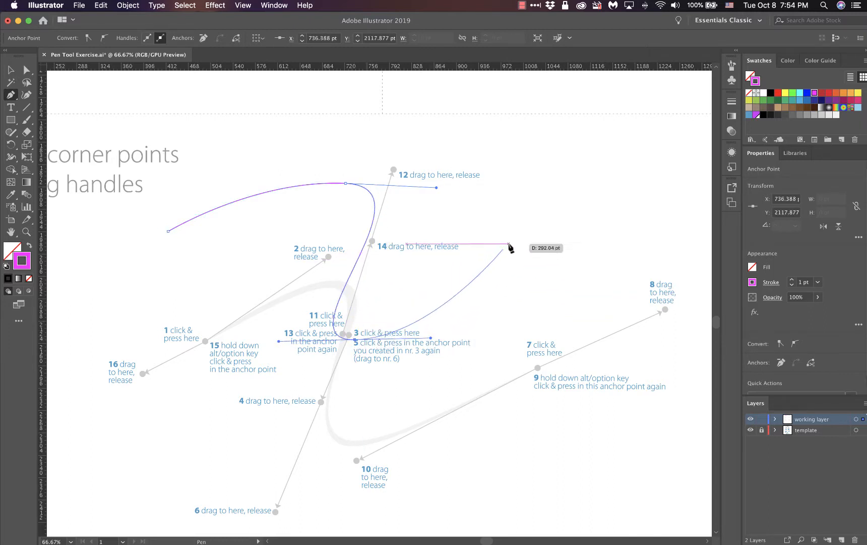
pyautogui.click(607, 222)
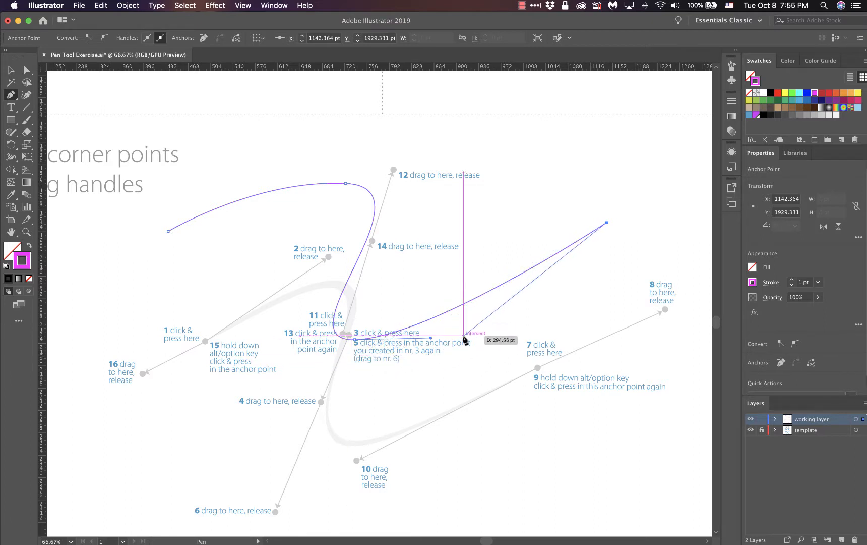
# Run the practice path back parallel to its first side, close it at the starting anchor, and delete the whole shape
pyautogui.moveTo(460, 317); pyautogui.dragTo(426, 337)
pyautogui.moveTo(324, 361); pyautogui.dragTo(292, 358)
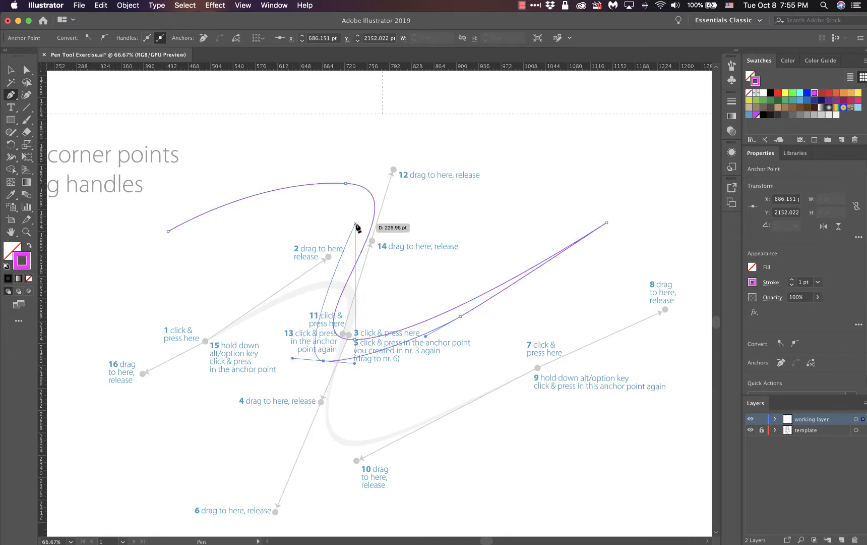
pyautogui.moveTo(364, 217); pyautogui.dragTo(295, 190)
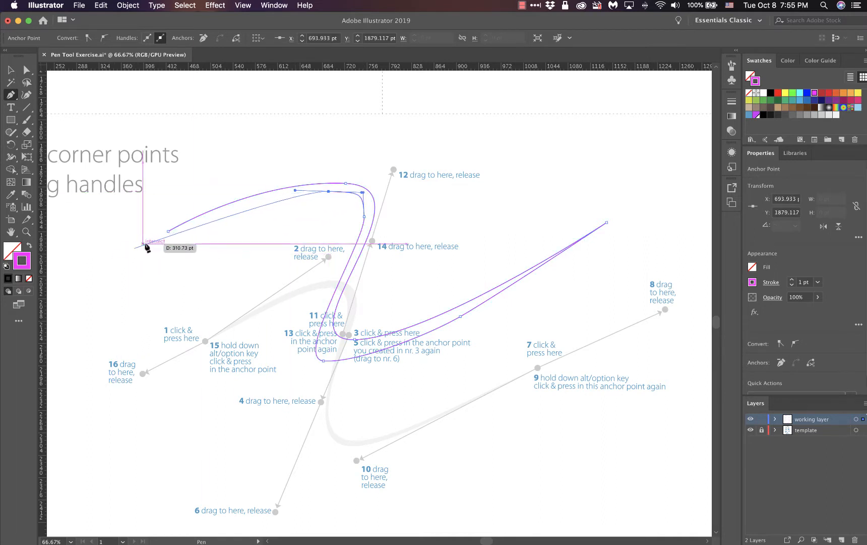
pyautogui.click(168, 231)
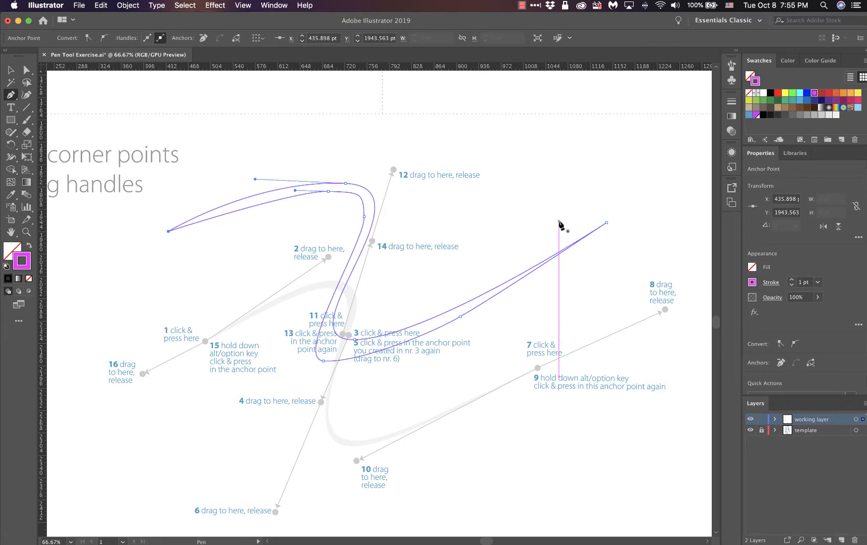
pyautogui.press('Delete')
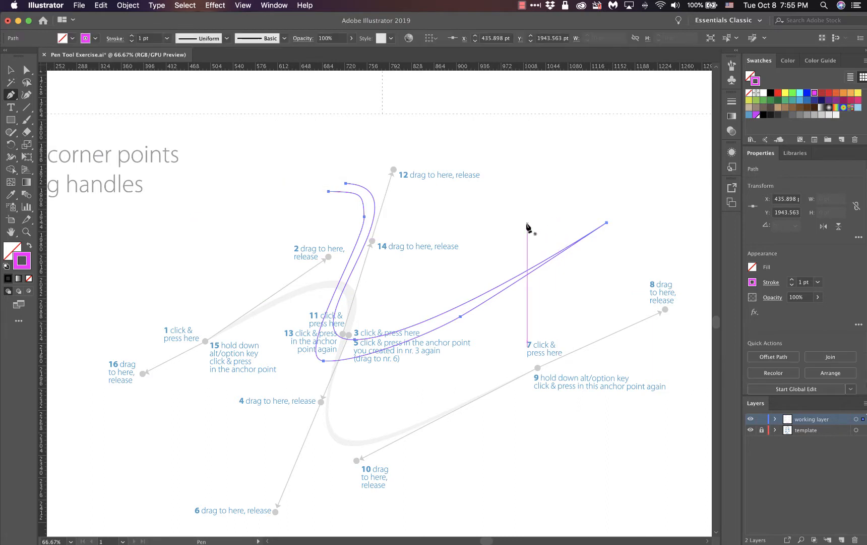
pyautogui.press('Delete')
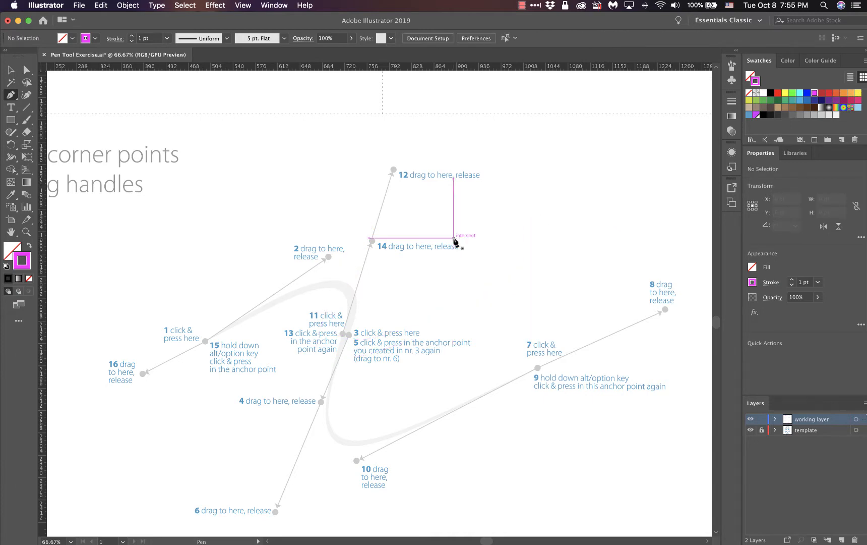
# Review the traced exercises from the star and circle down to the untraced tweaking-handles curve
pyautogui.moveTo(460, 243); pyautogui.dragTo(502, 254)
pyautogui.moveTo(542, 303); pyautogui.dragTo(505, 380)
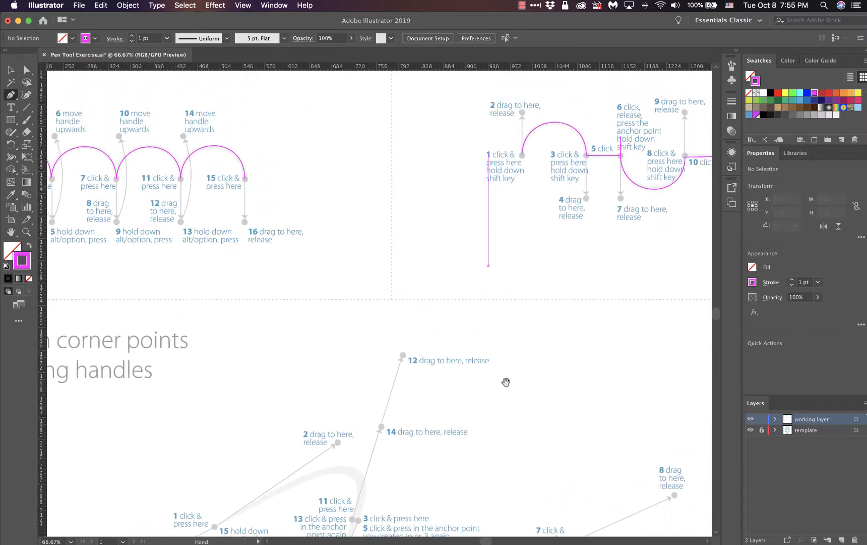
pyautogui.moveTo(504, 292); pyautogui.dragTo(477, 517)
pyautogui.moveTo(463, 308); pyautogui.dragTo(515, 490)
pyautogui.moveTo(488, 271); pyautogui.dragTo(502, 536)
pyautogui.moveTo(399, 295); pyautogui.dragTo(482, 278)
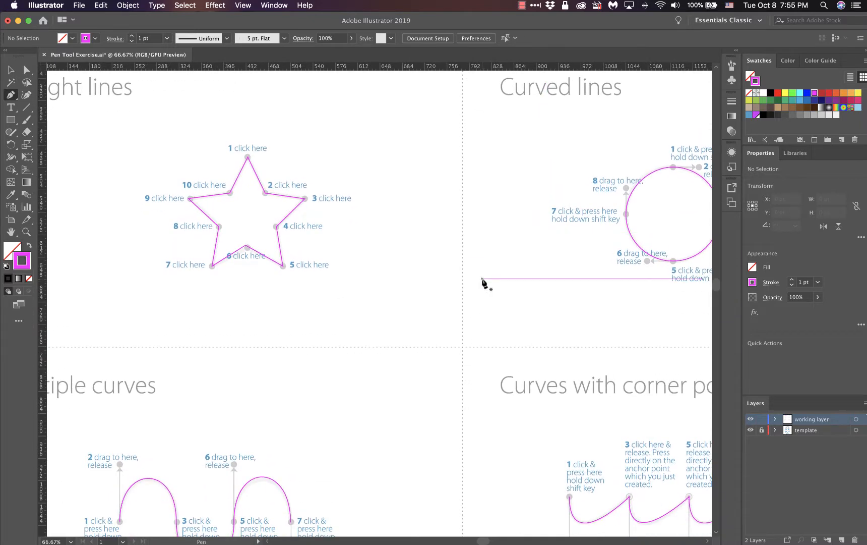
pyautogui.press('super+minus')
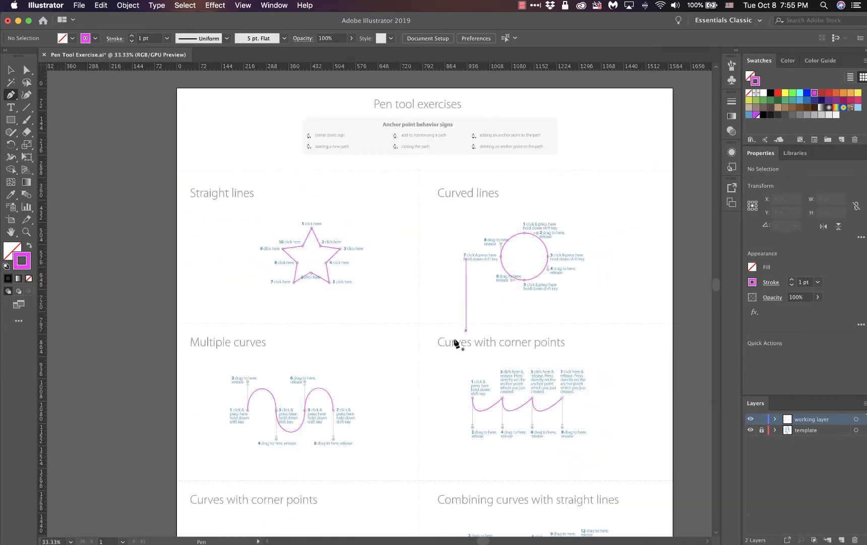
pyautogui.moveTo(426, 350); pyautogui.dragTo(422, 188)
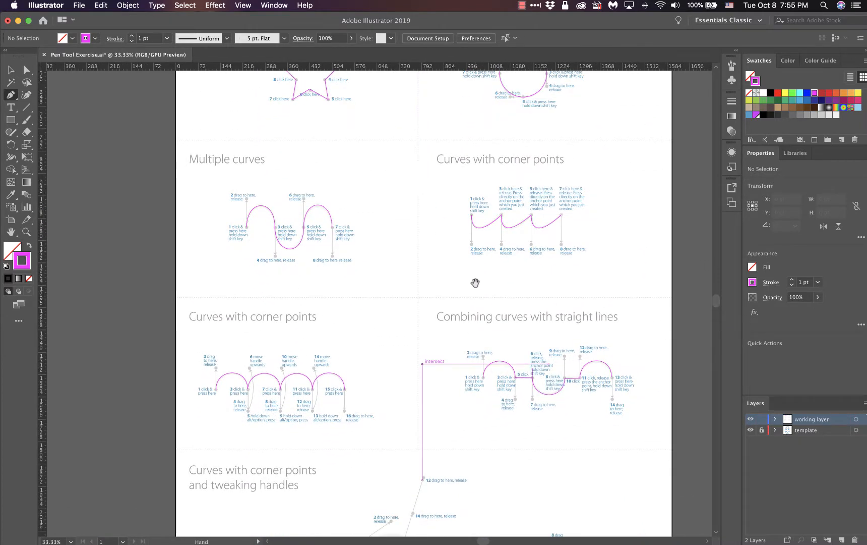
pyautogui.moveTo(457, 320); pyautogui.dragTo(445, 155)
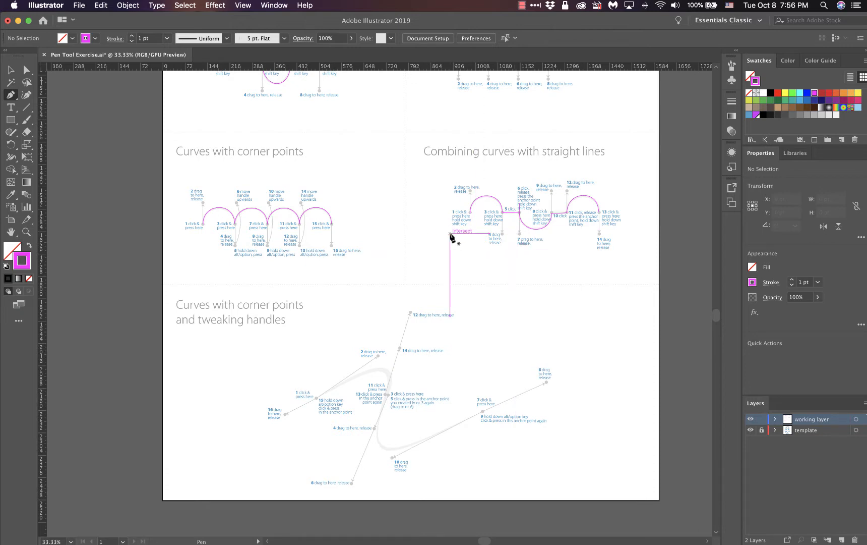
# Start a new path with an anchor on the dashed vertical divider, left of the Combining curves with straight lines tracing
pyautogui.press('super+1')
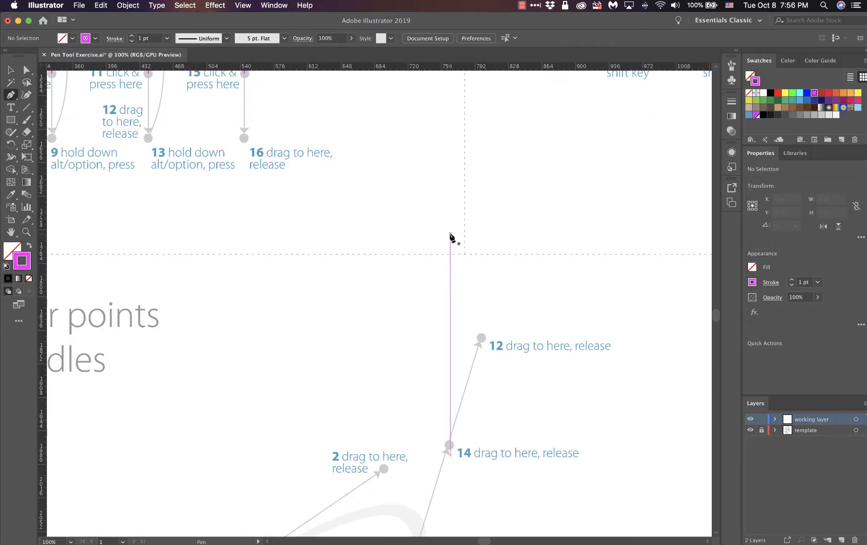
pyautogui.press('space')
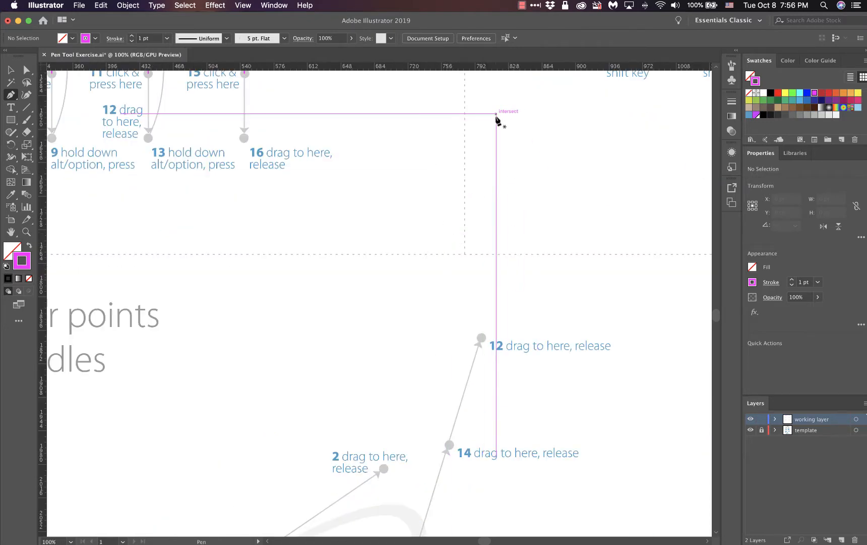
pyautogui.press('space')
pyautogui.moveTo(590, 151); pyautogui.dragTo(540, 298)
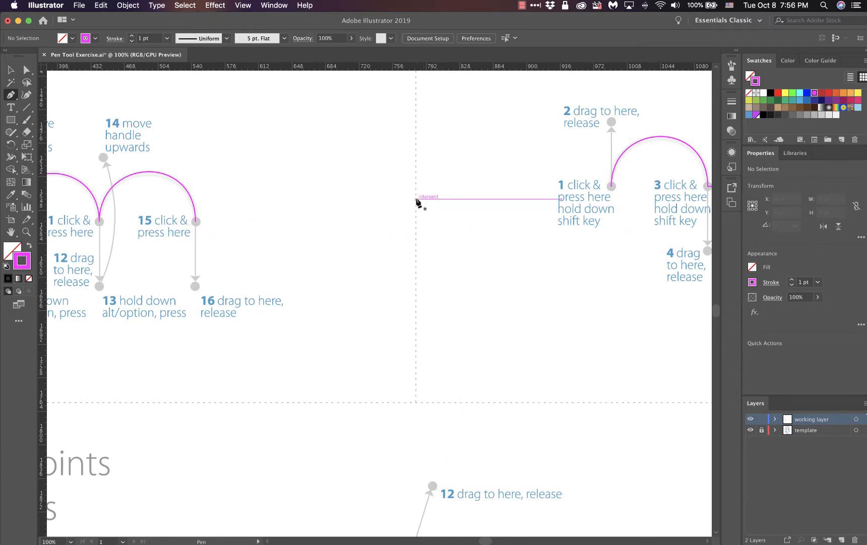
pyautogui.moveTo(416, 198); pyautogui.dragTo(416, 349)
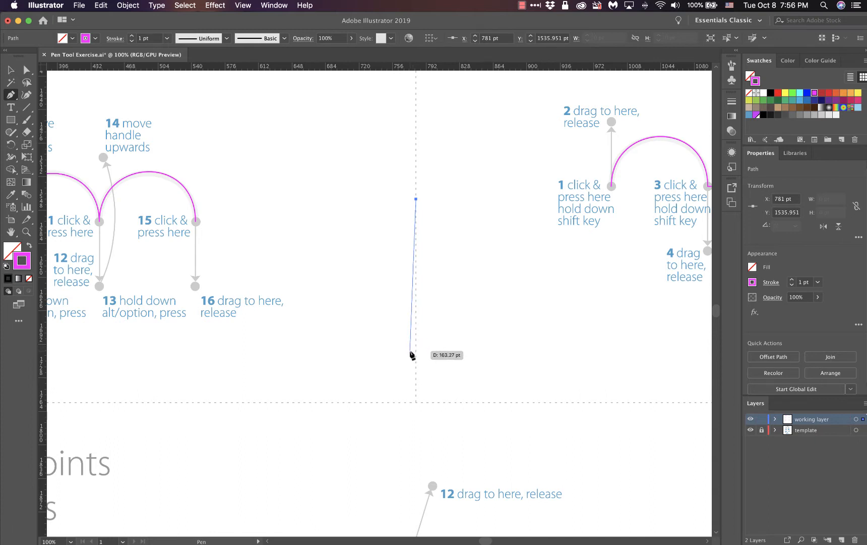
pyautogui.moveTo(412, 355); pyautogui.dragTo(414, 335)
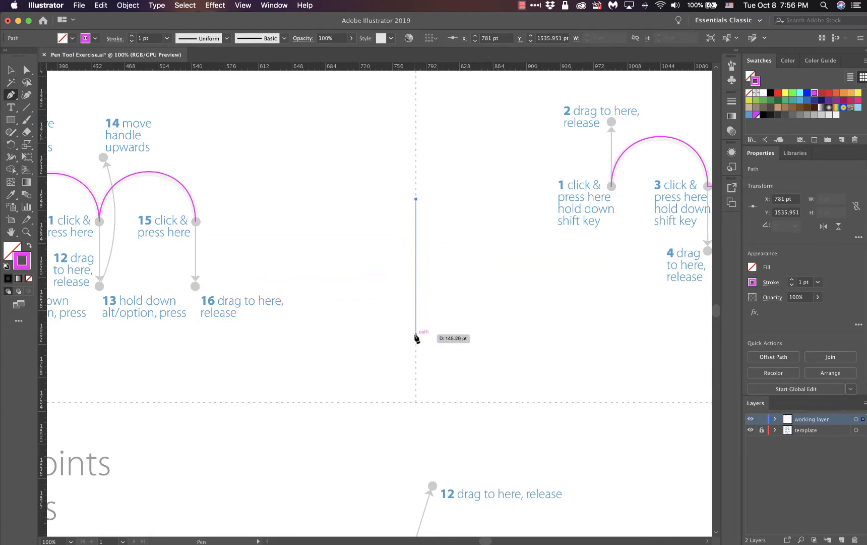
# Try straight constrained segments forming a right triangle about 145 pt tall and 166 pt wide, and undo back to the starting anchor
pyautogui.click(416, 335)
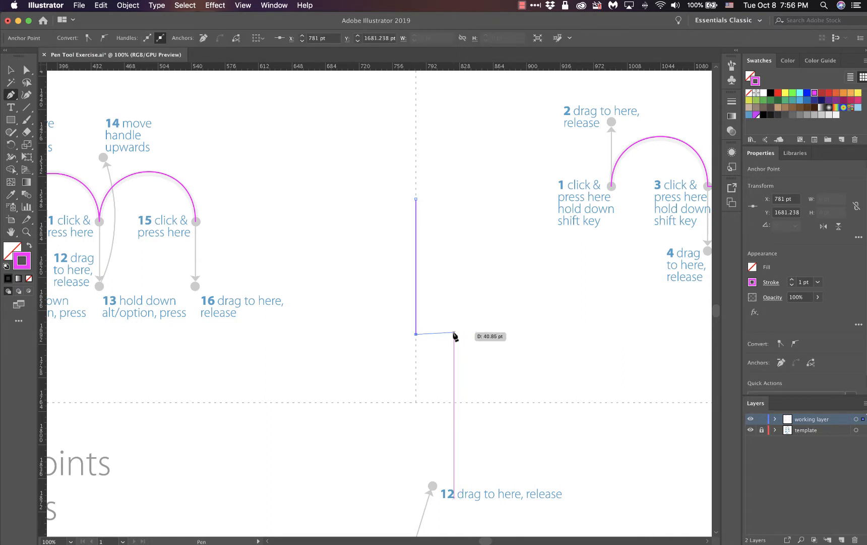
pyautogui.click(570, 333)
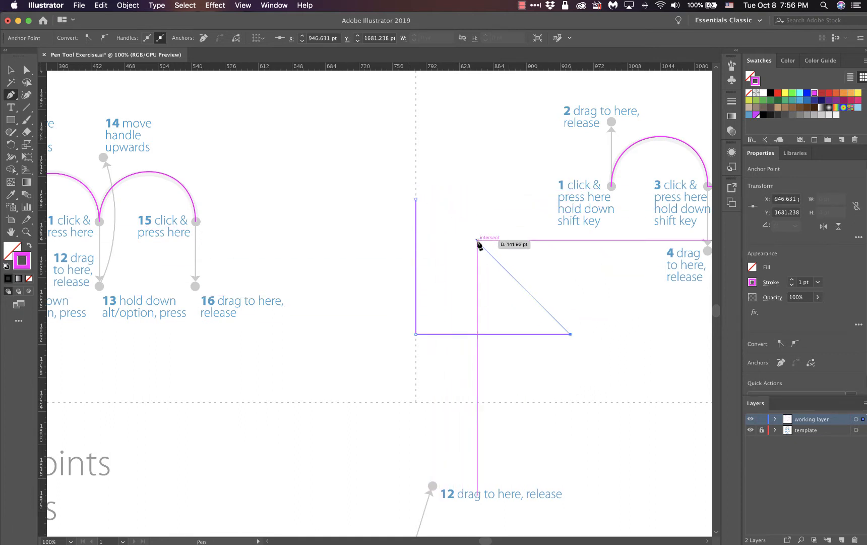
pyautogui.click(416, 181)
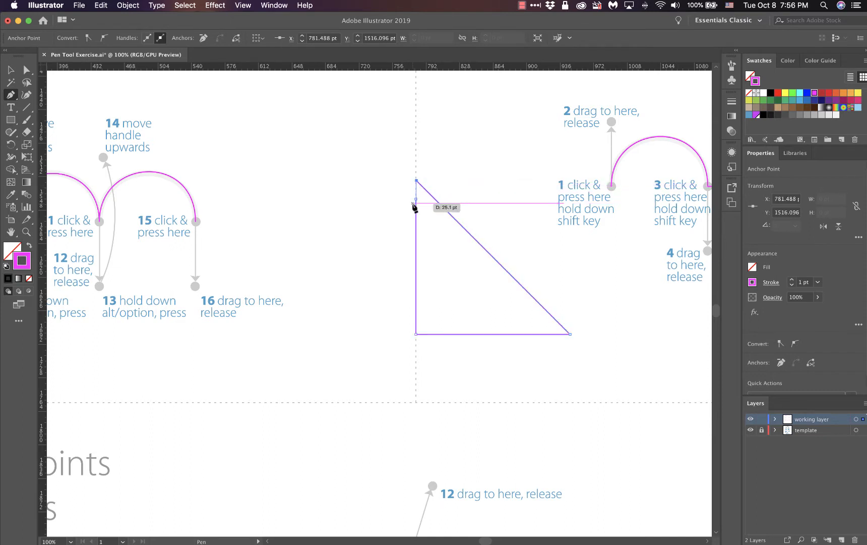
pyautogui.click(416, 202)
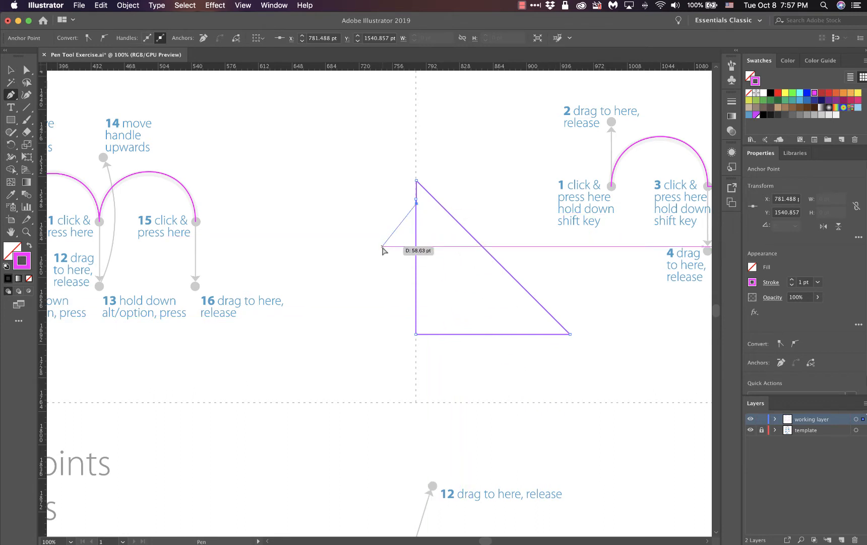
pyautogui.press('super')
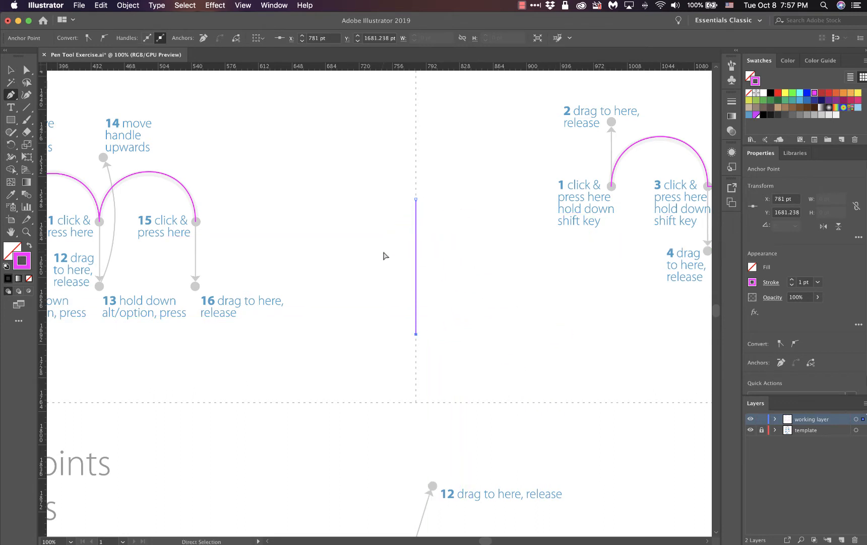
pyautogui.press('super+z')
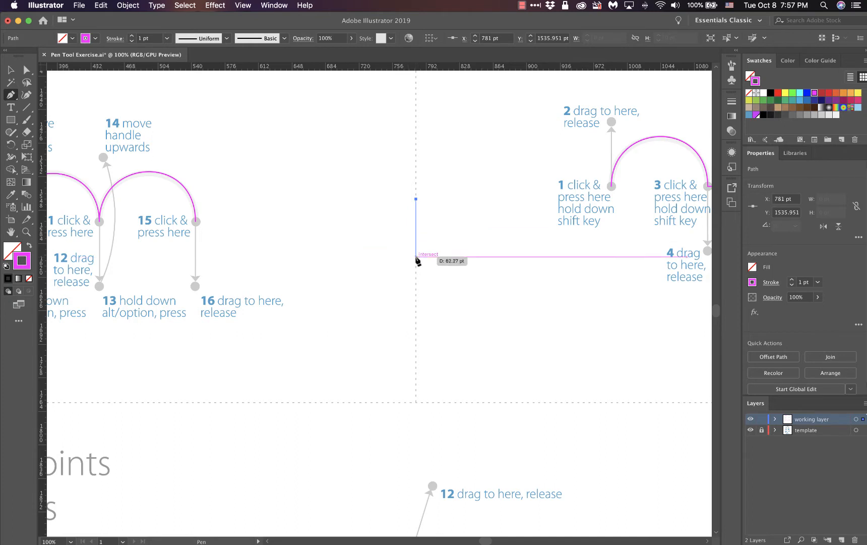
# Draw constrained segments about 112 pt down and 115 pt across, followed by a 45° rise, a vertical drop and a short horizontal
pyautogui.click(416, 302)
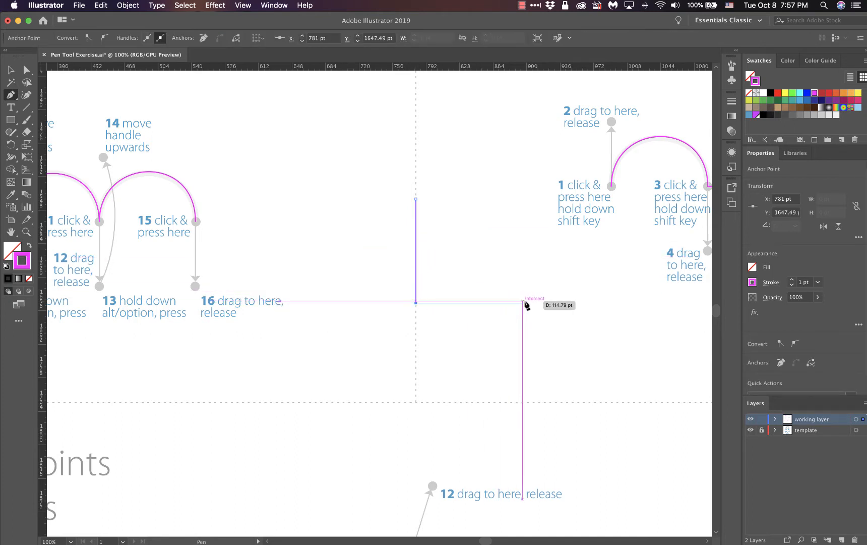
pyautogui.click(524, 302)
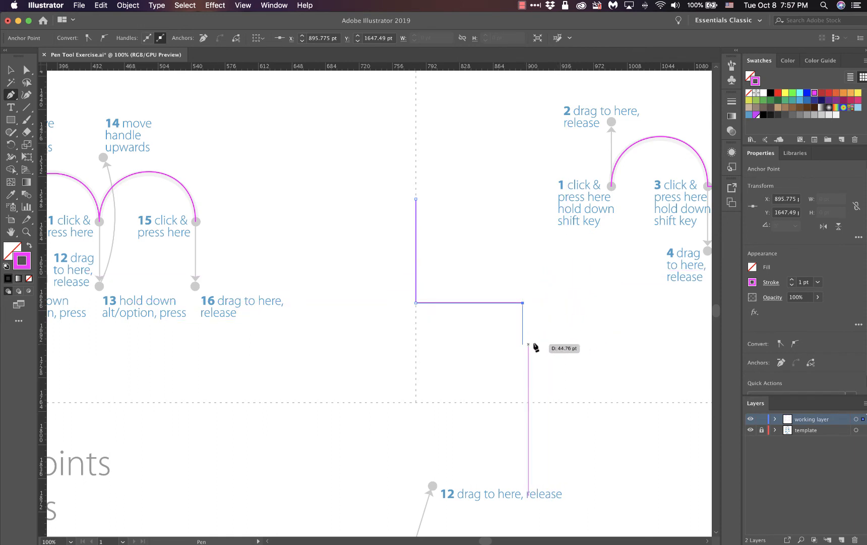
pyautogui.click(564, 331)
pyautogui.click(624, 330)
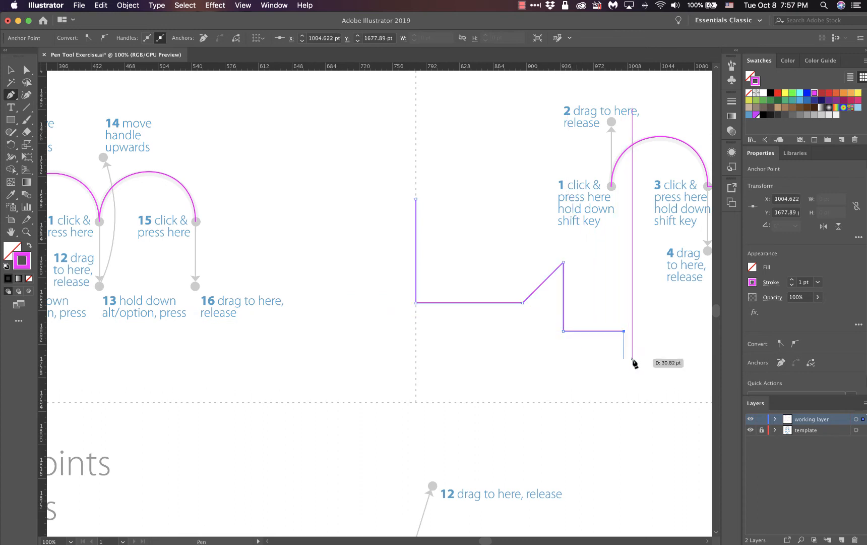
# Continue the outline about 44 pt down and 224 pt back to the divider, and close the path at its starting anchor
pyautogui.click(595, 376)
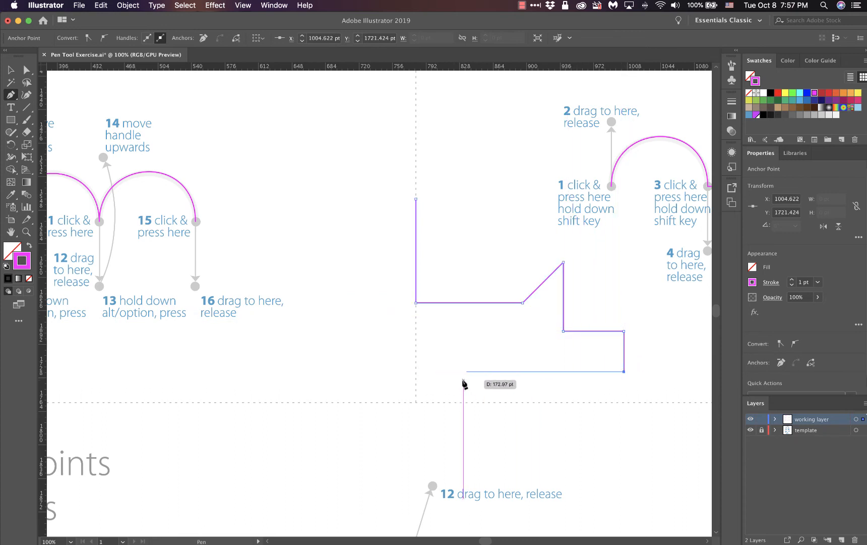
pyautogui.click(417, 379)
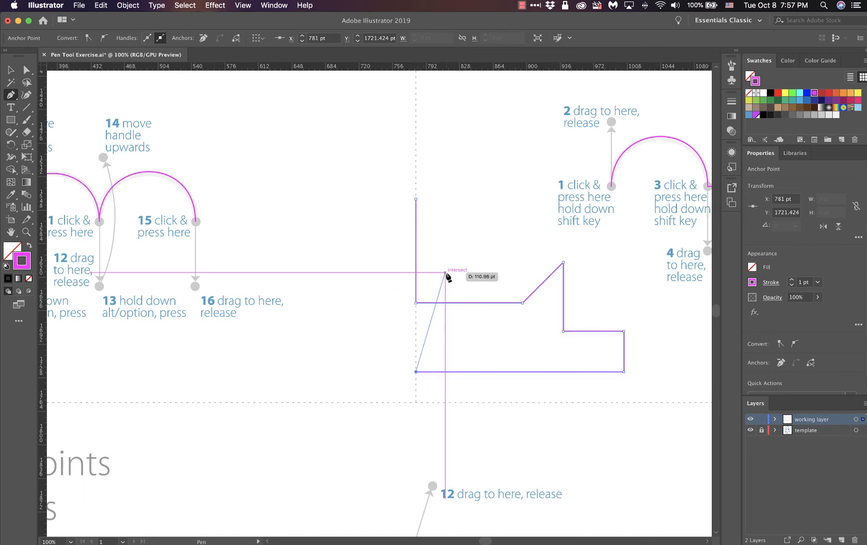
pyautogui.click(415, 199)
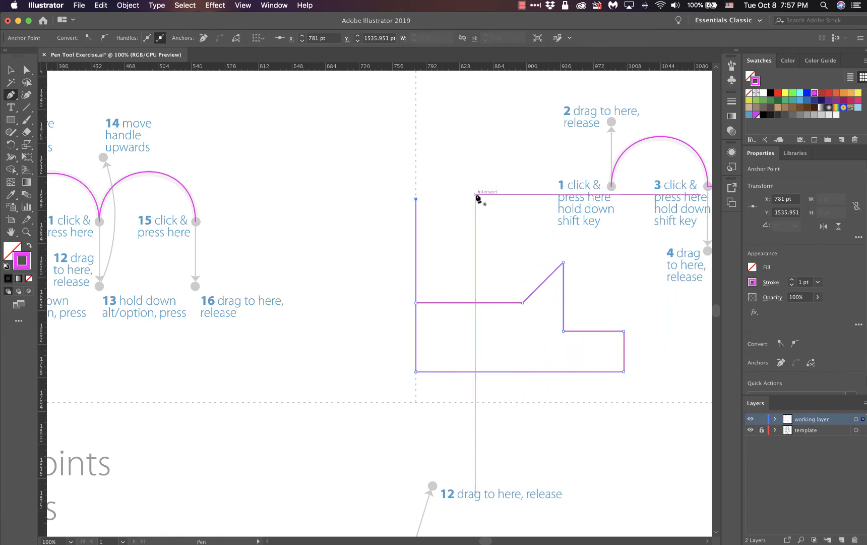
pyautogui.moveTo(472, 147); pyautogui.dragTo(454, 386)
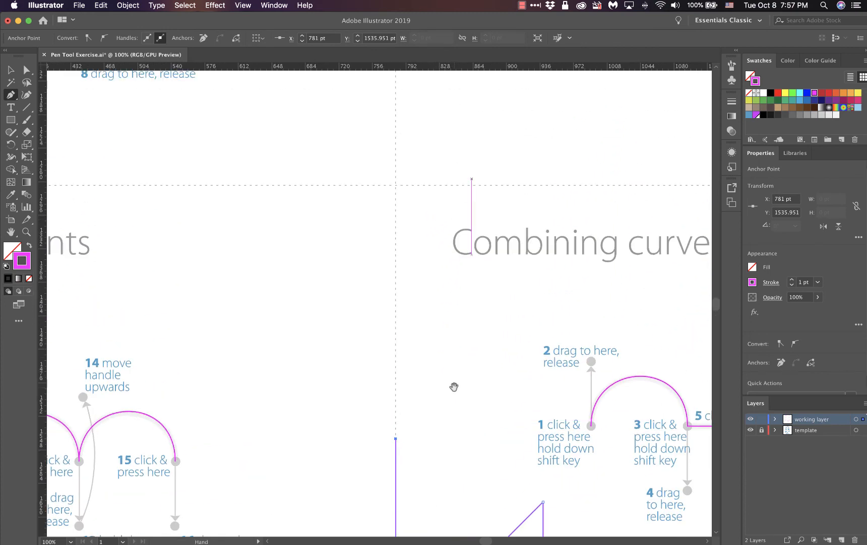
pyautogui.press('super+0')
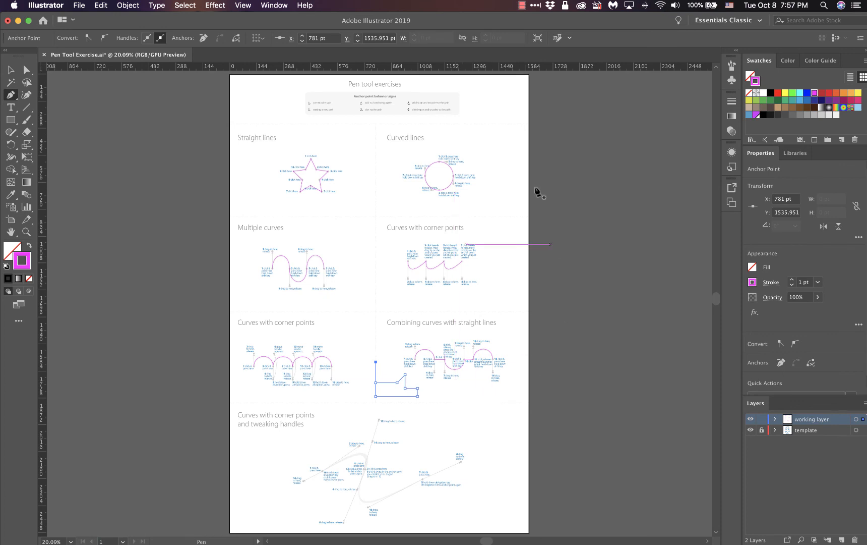